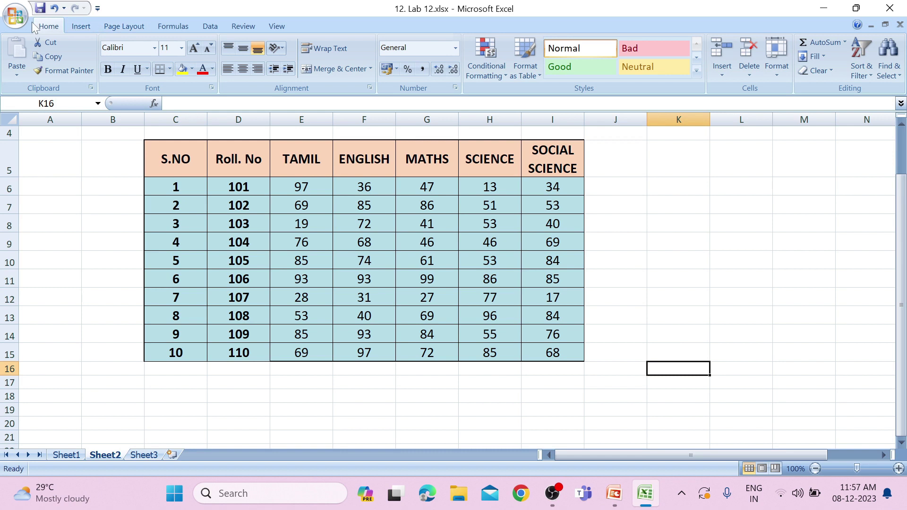
# Apply the built-in Foundry theme to the workbook and widen column I to fit the SOCIAL SCIENCE heading on two lines
pyautogui.click(132, 25)
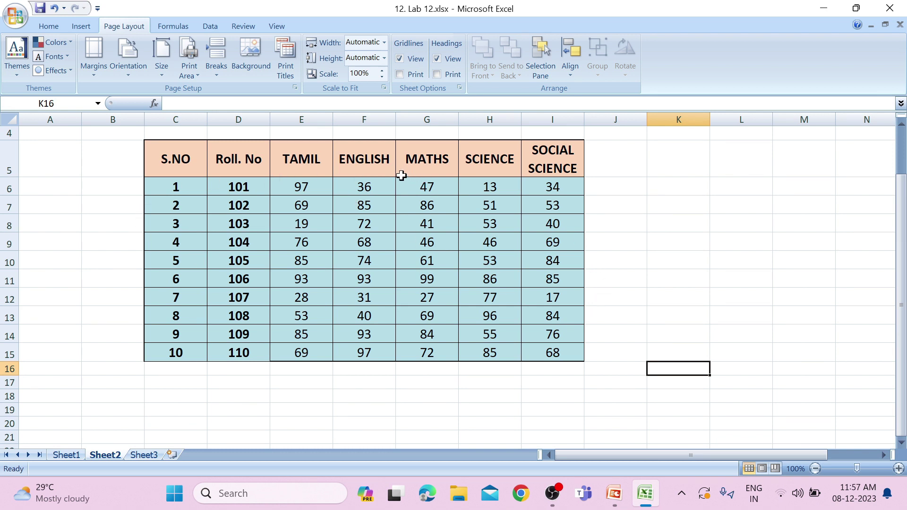
pyautogui.click(14, 76)
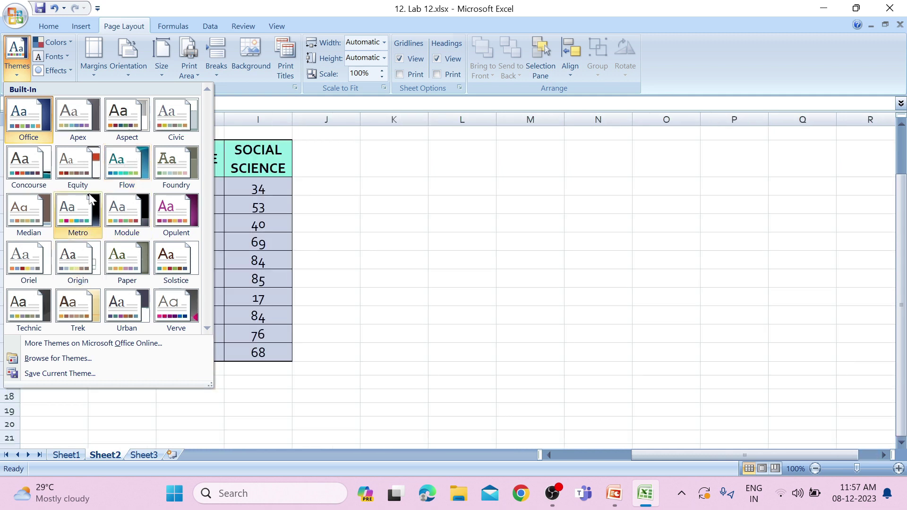
pyautogui.click(177, 171)
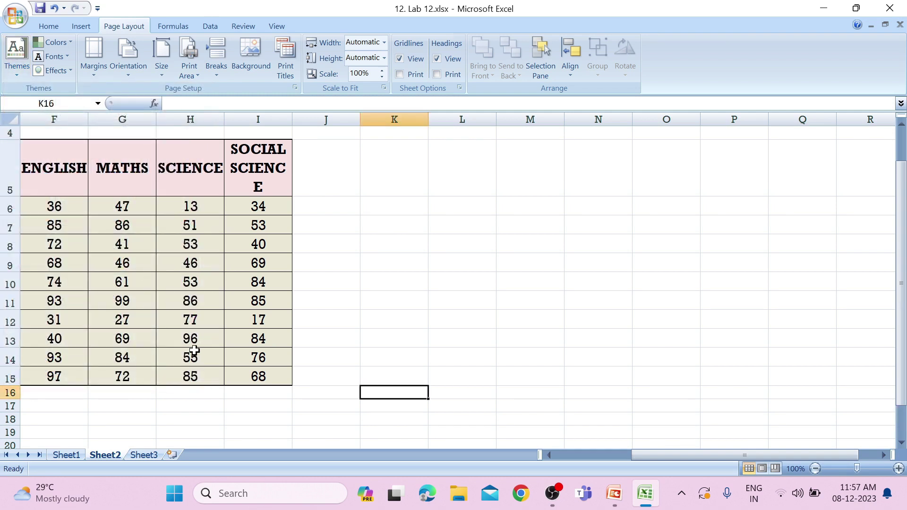
pyautogui.moveTo(628, 454); pyautogui.dragTo(555, 453)
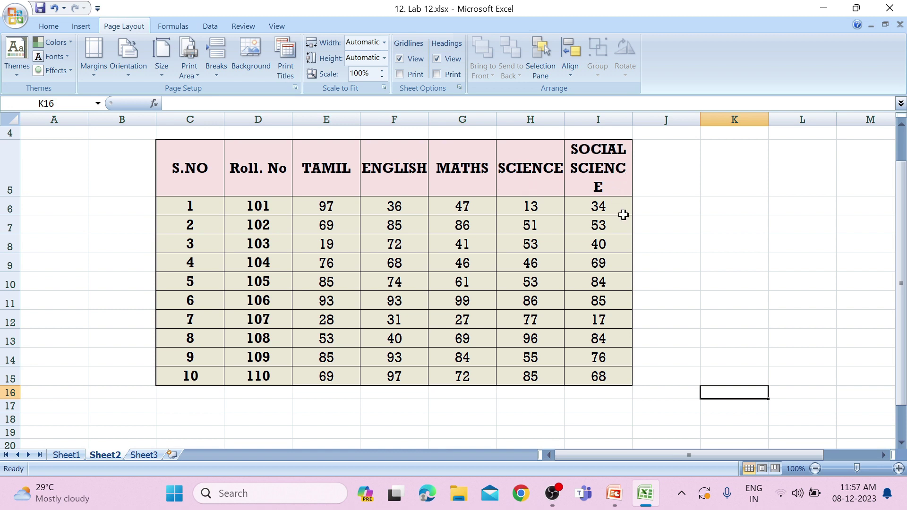
pyautogui.moveTo(633, 120); pyautogui.dragTo(656, 124)
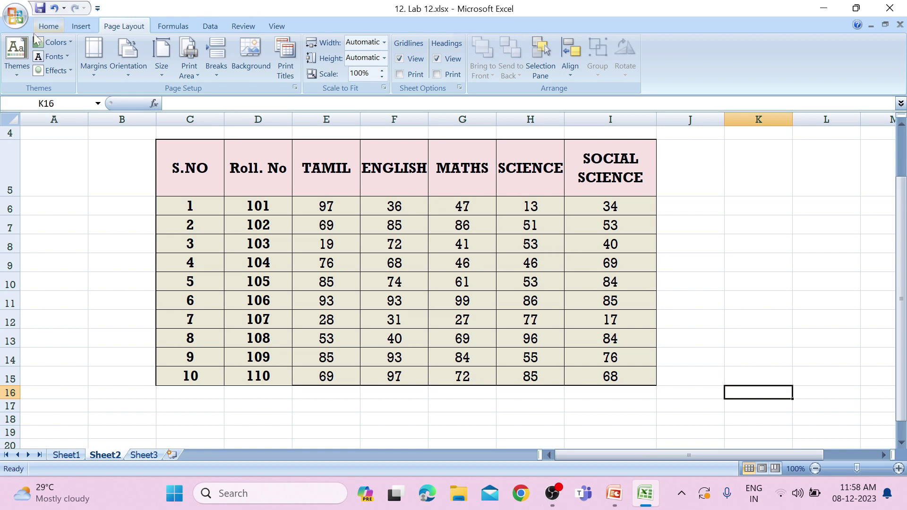
# Set the font of the empty cell B8 to Arial Black
pyautogui.click(237, 176)
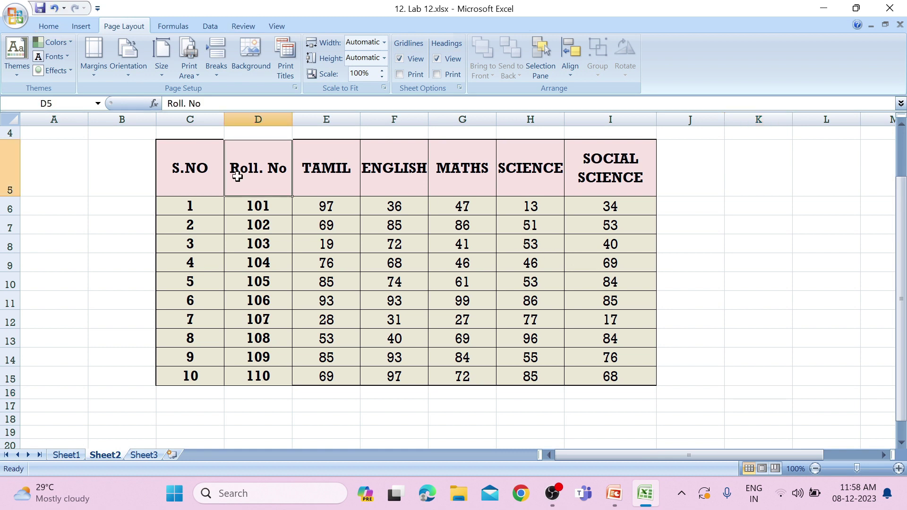
pyautogui.click(120, 243)
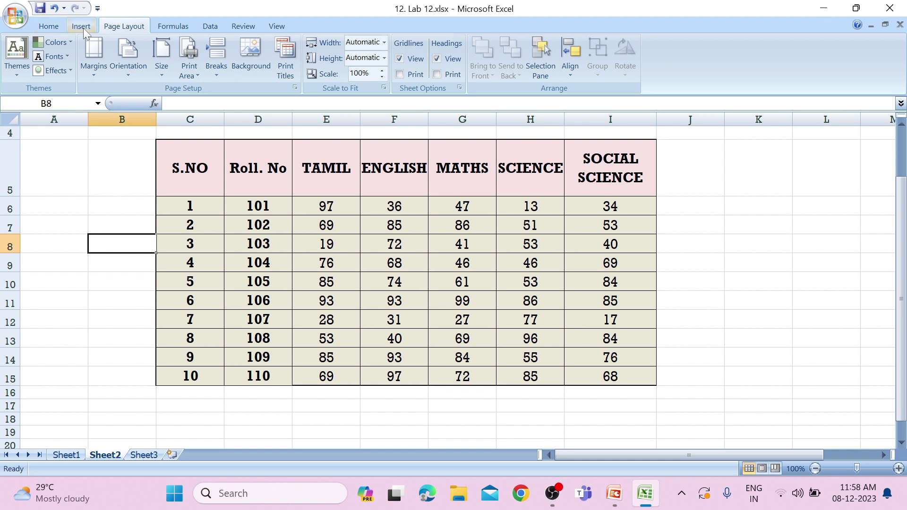
pyautogui.click(49, 26)
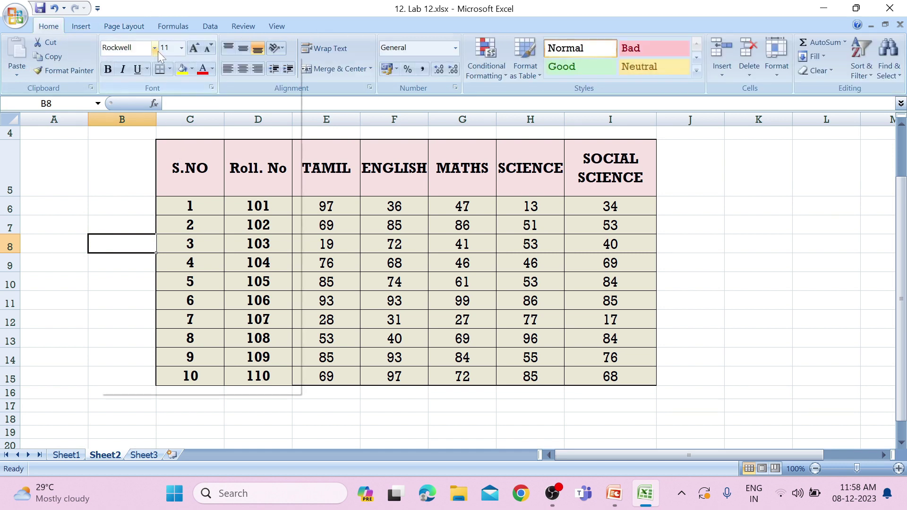
pyautogui.click(154, 47)
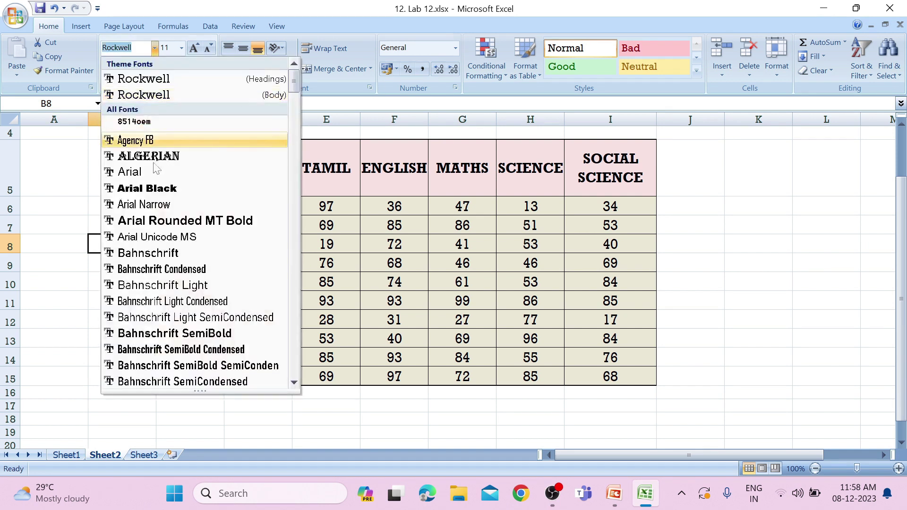
pyautogui.click(156, 188)
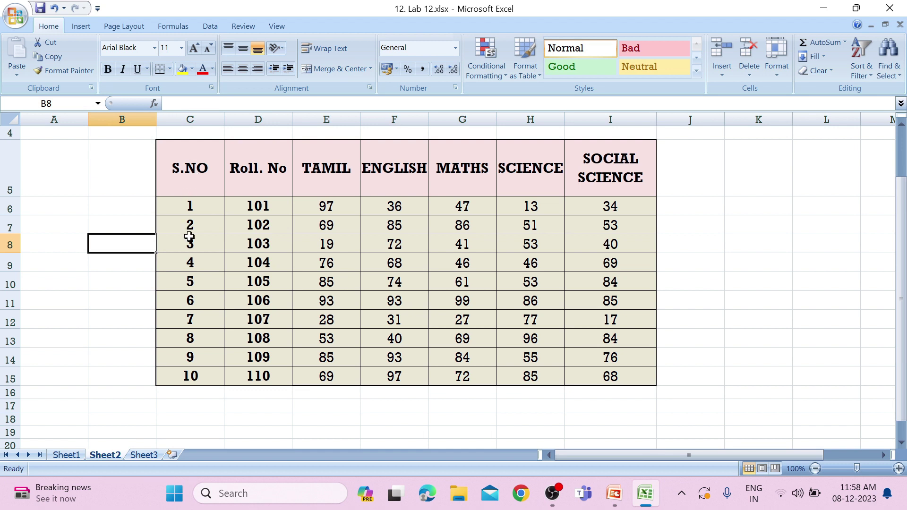
# Try the Algerian font on the S.NO heading in C5, and settle on Arial Black
pyautogui.click(178, 168)
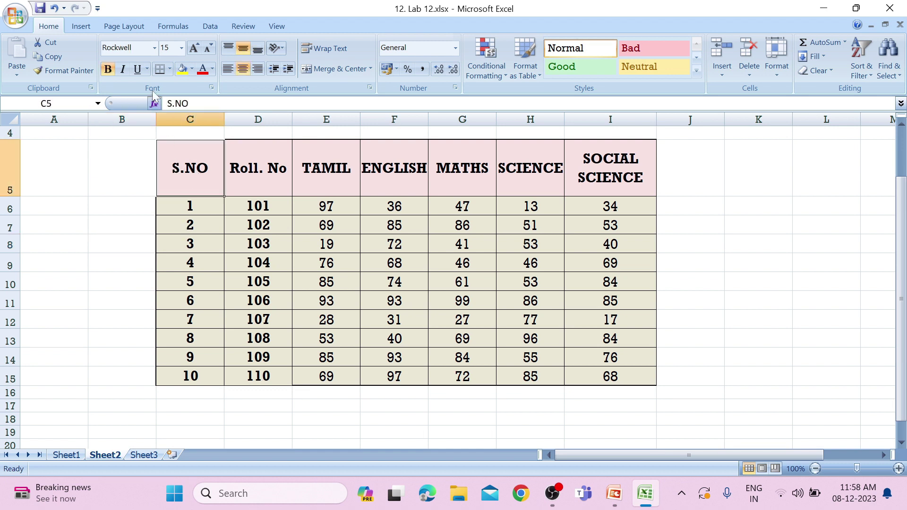
pyautogui.click(154, 48)
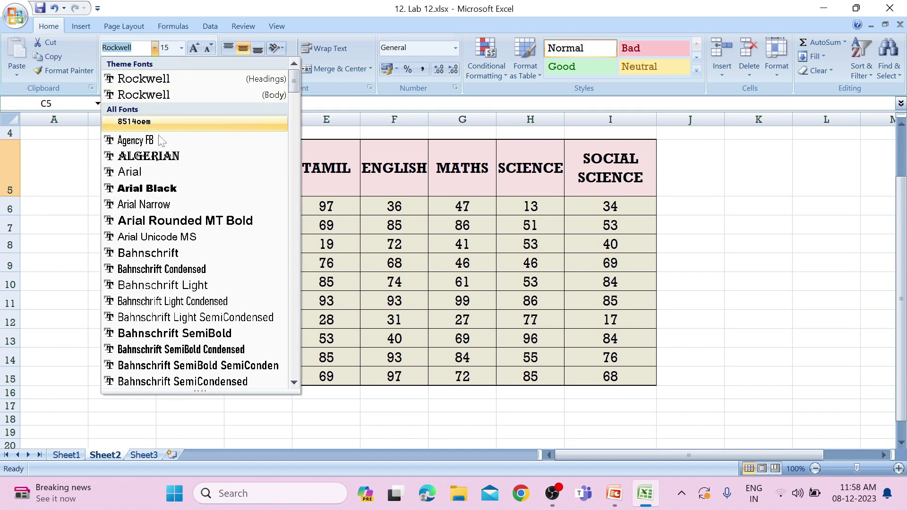
pyautogui.click(142, 154)
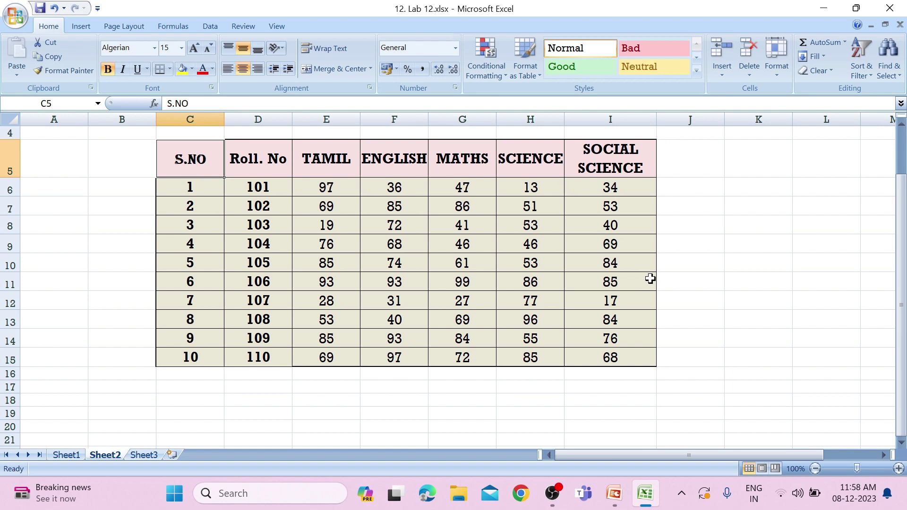
pyautogui.click(154, 47)
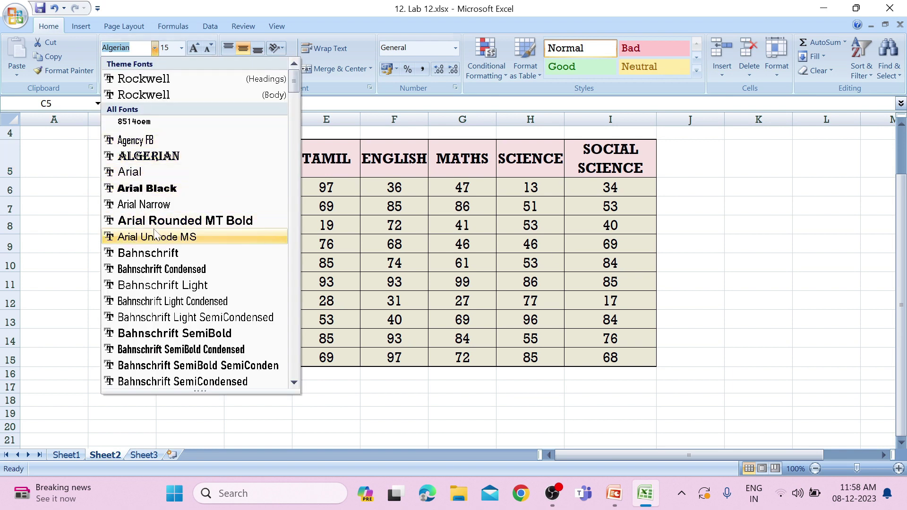
pyautogui.click(146, 187)
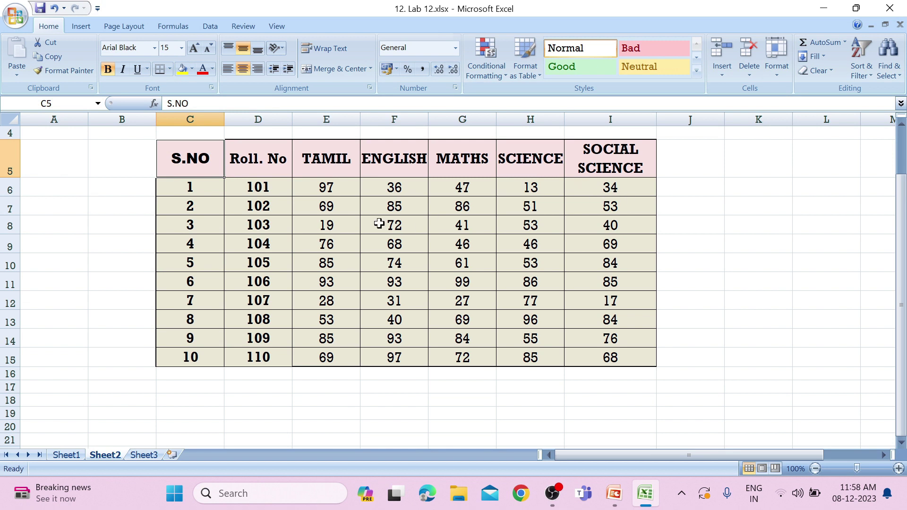
# Browse the Documents folder for theme files and close the dialog without choosing one
pyautogui.click(136, 29)
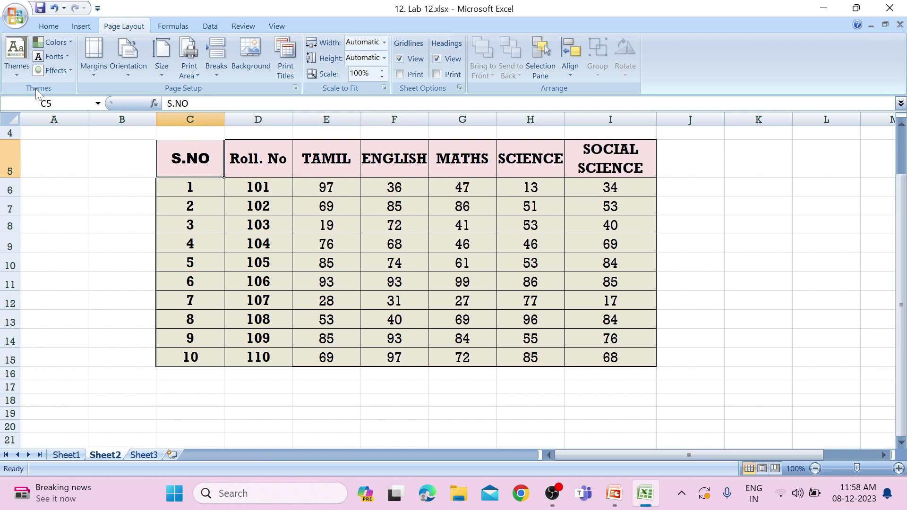
pyautogui.click(19, 71)
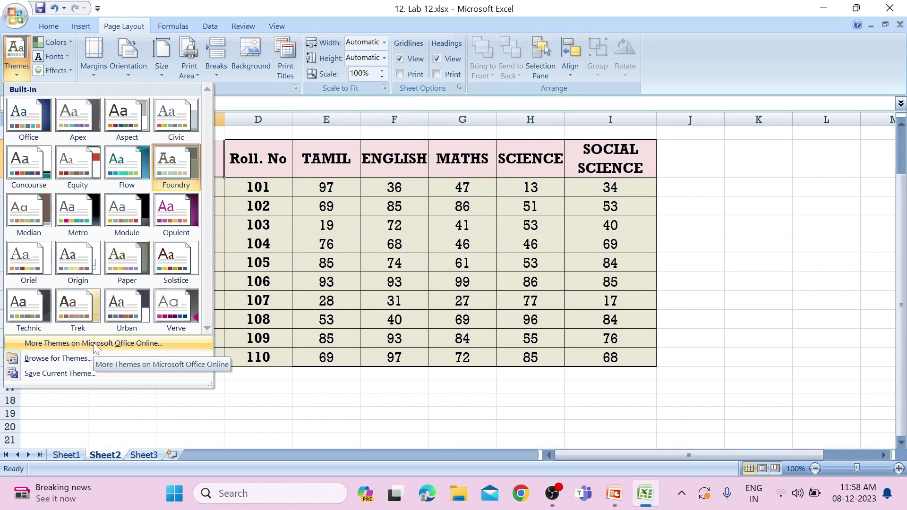
pyautogui.click(70, 364)
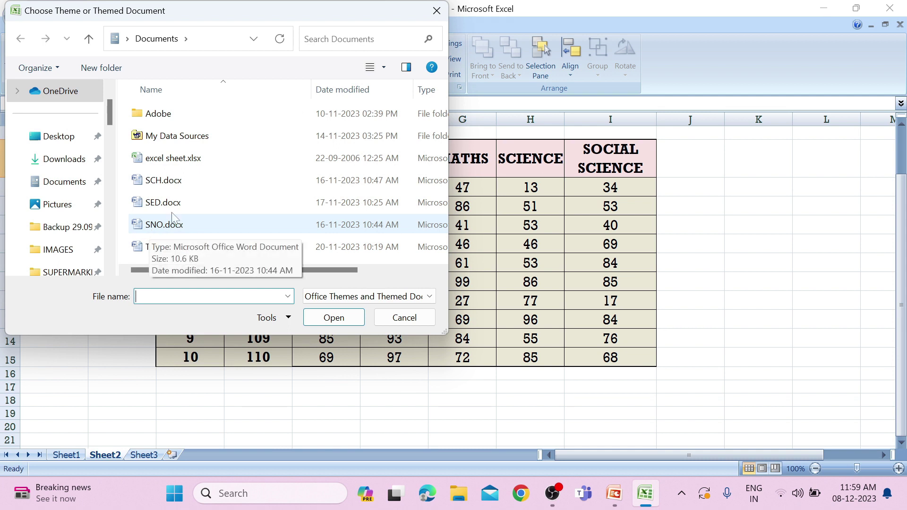
pyautogui.click(435, 10)
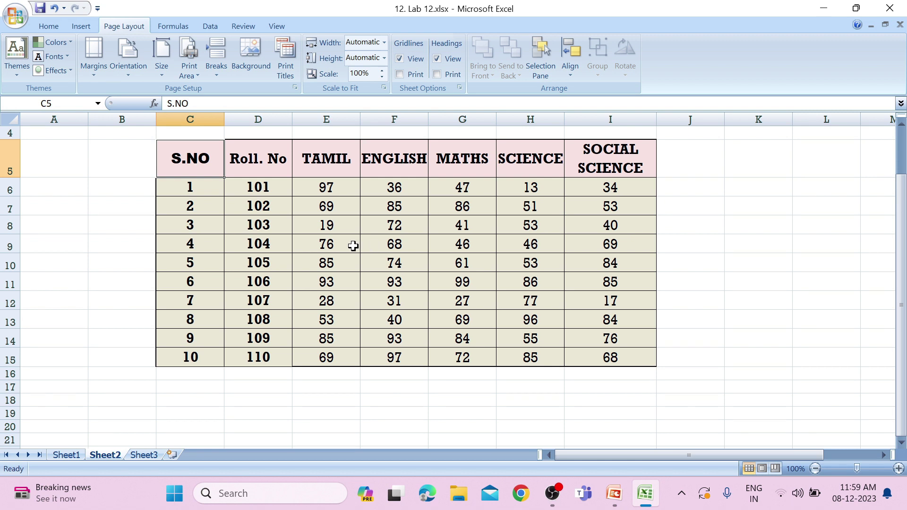
# Change the theme colors to Module and the theme fonts to Aspect (Verdana)
pyautogui.click(71, 44)
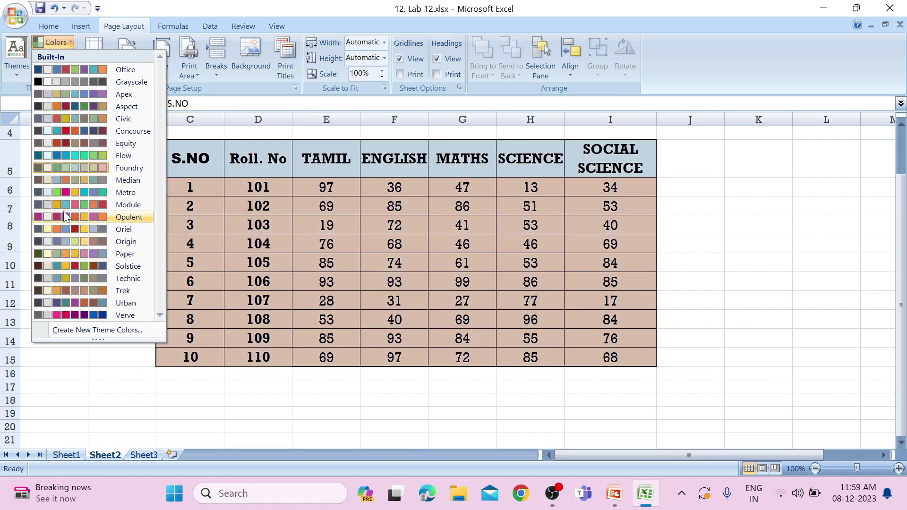
pyautogui.click(61, 203)
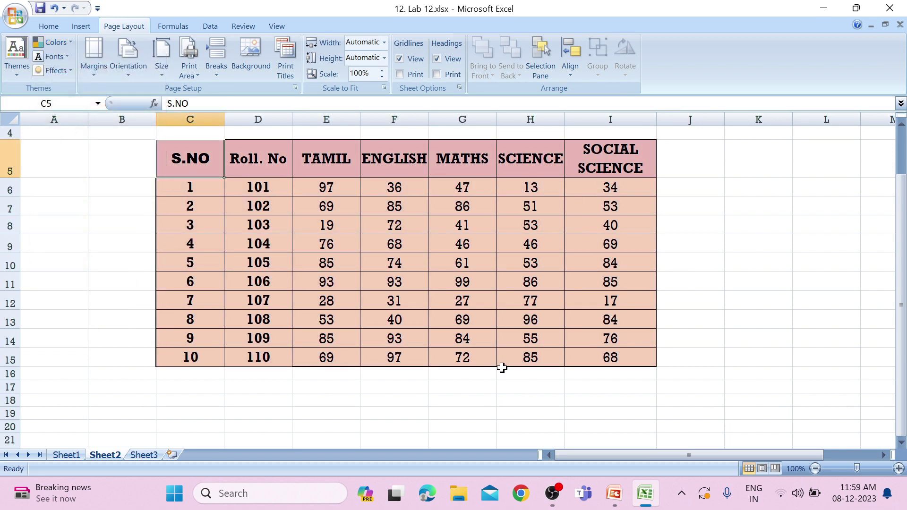
pyautogui.click(65, 60)
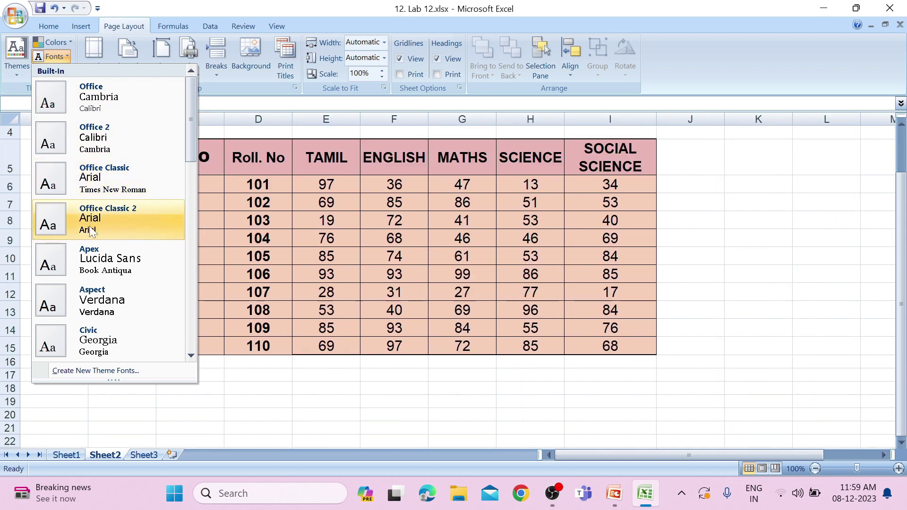
pyautogui.click(98, 312)
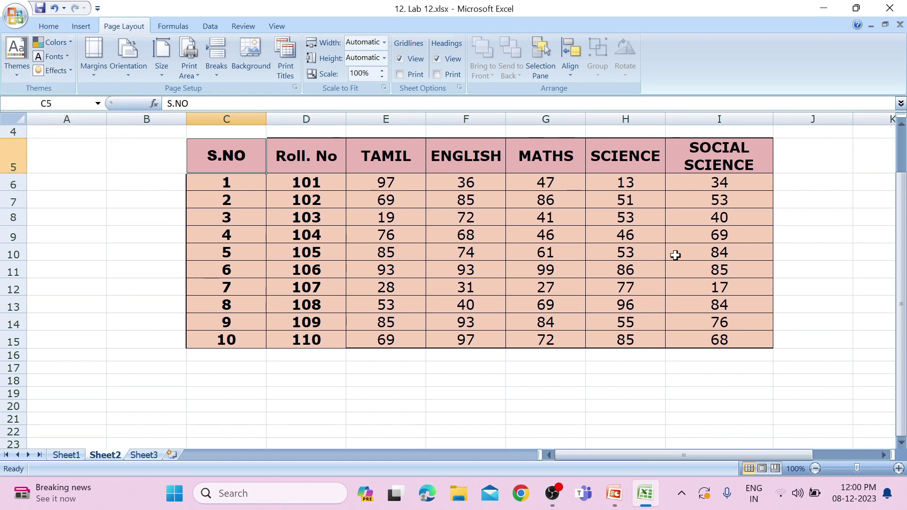
# Draw a rectangle beside the marks table and an overlapping oval about 12.89 cm wide and 10.15 cm high
pyautogui.click(61, 73)
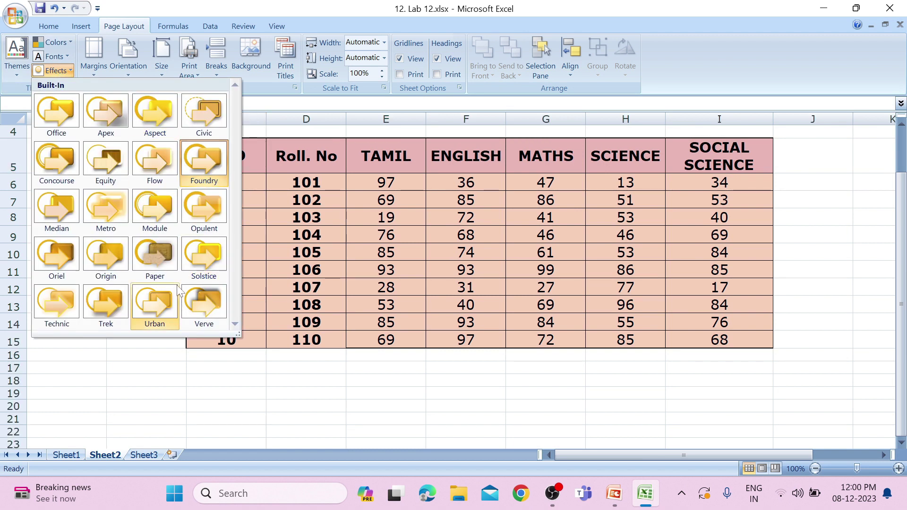
pyautogui.click(301, 382)
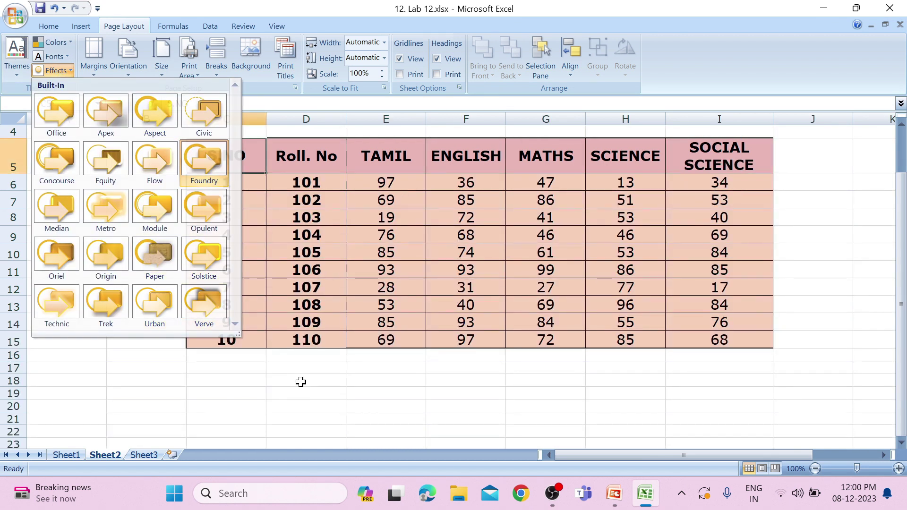
pyautogui.click(80, 26)
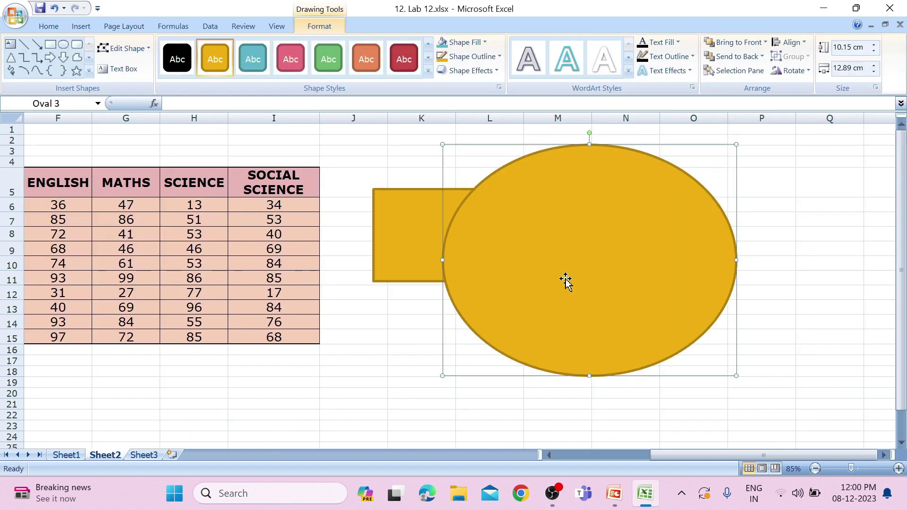
# Select both the oval and the rectangle and apply the Solstice theme effects
pyautogui.keyDown('shift'); pyautogui.click(425, 274); pyautogui.keyUp('shift')
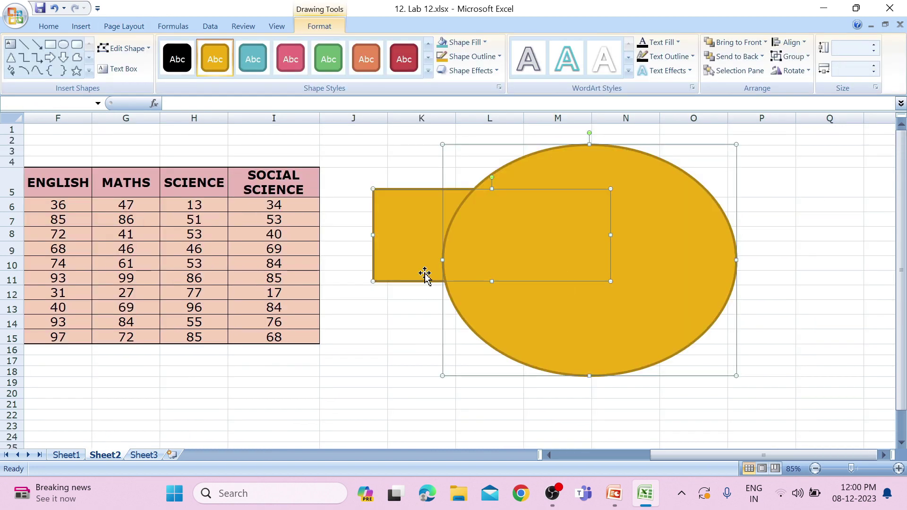
pyautogui.click(123, 28)
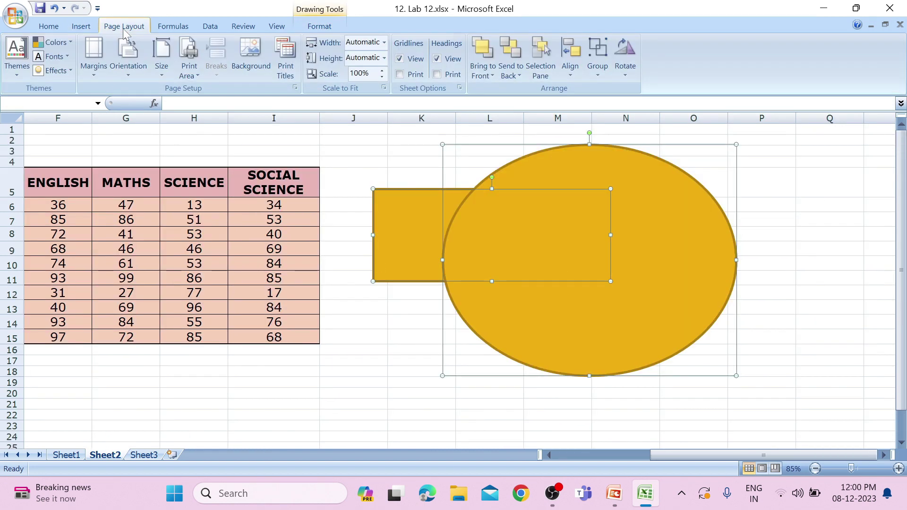
pyautogui.click(56, 71)
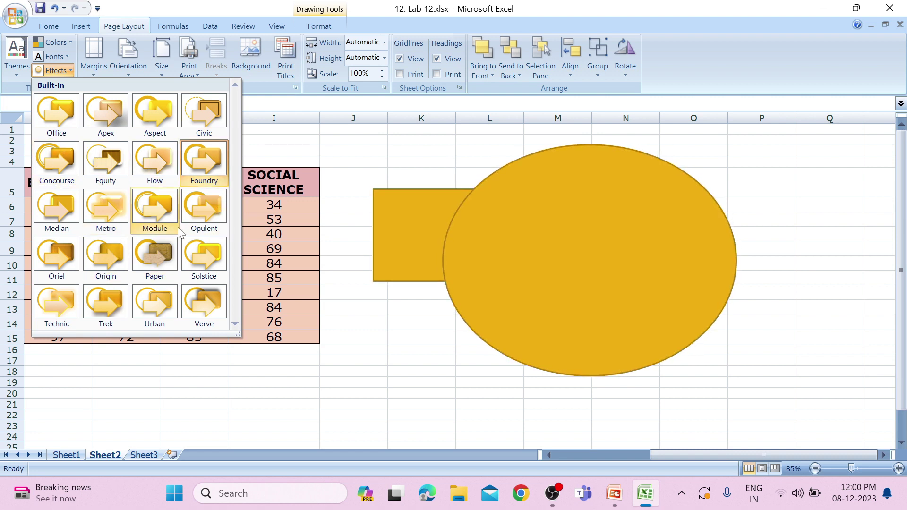
pyautogui.click(184, 257)
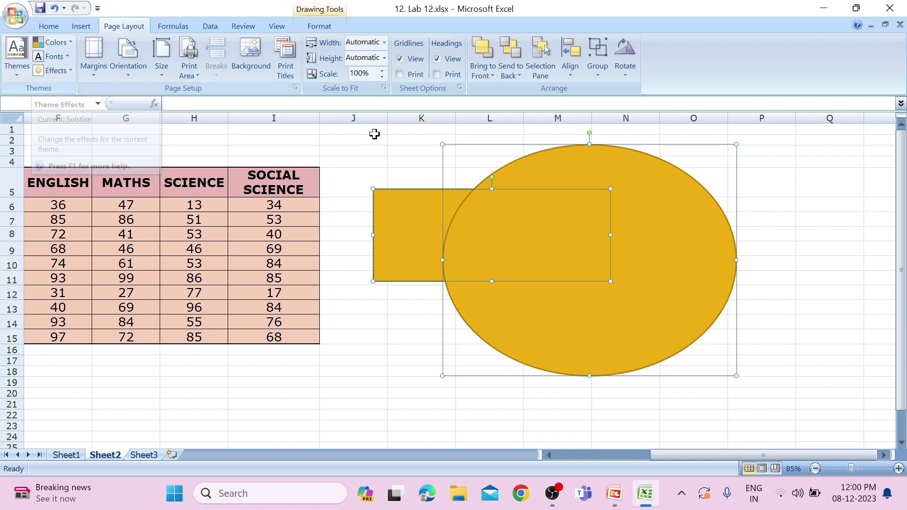
pyautogui.click(52, 70)
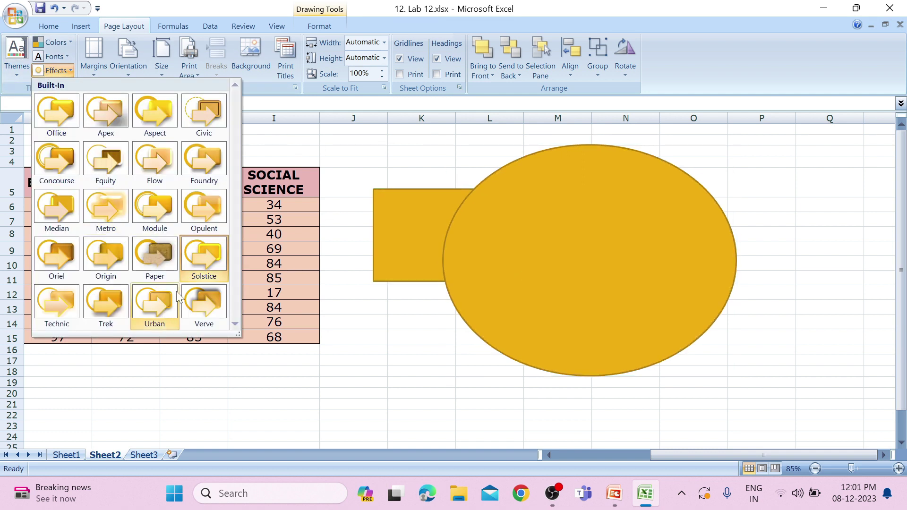
pyautogui.click(328, 131)
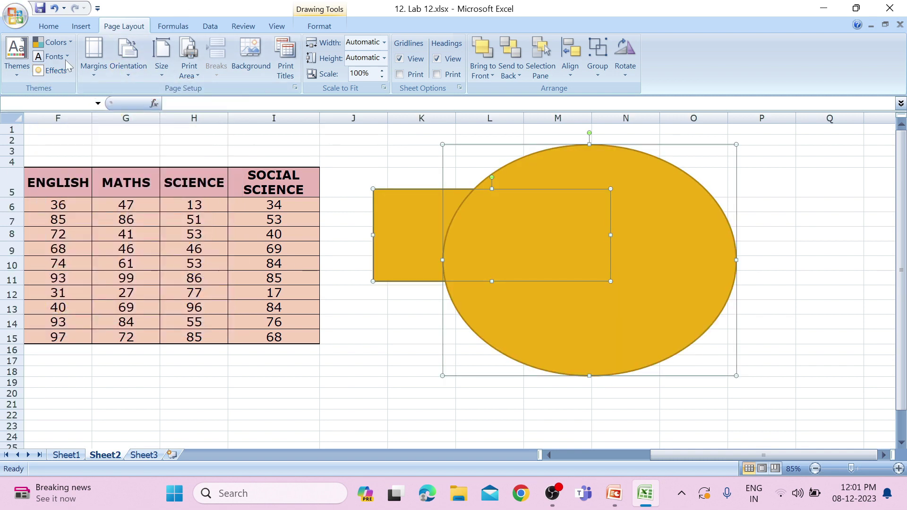
# Apply the built-in Flow theme to the whole workbook and bring the marks table and shapes back into view
pyautogui.moveTo(667, 455); pyautogui.dragTo(591, 460)
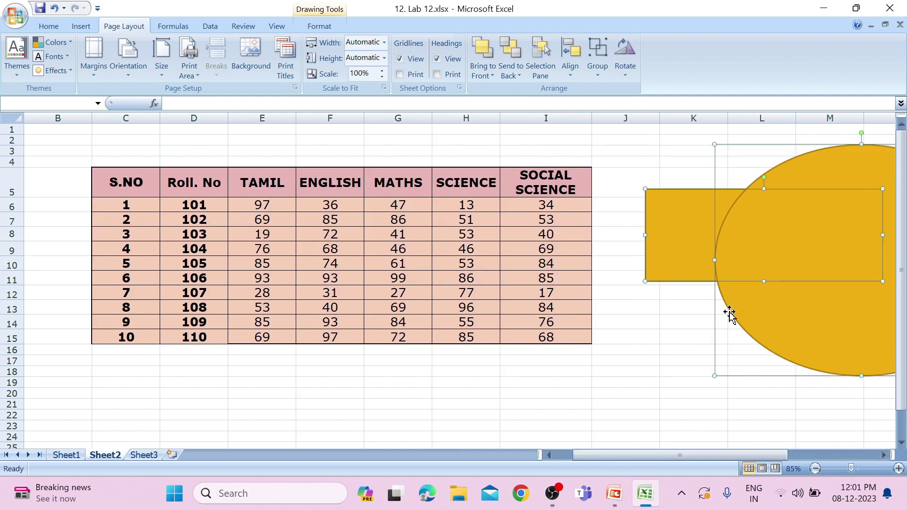
pyautogui.click(366, 404)
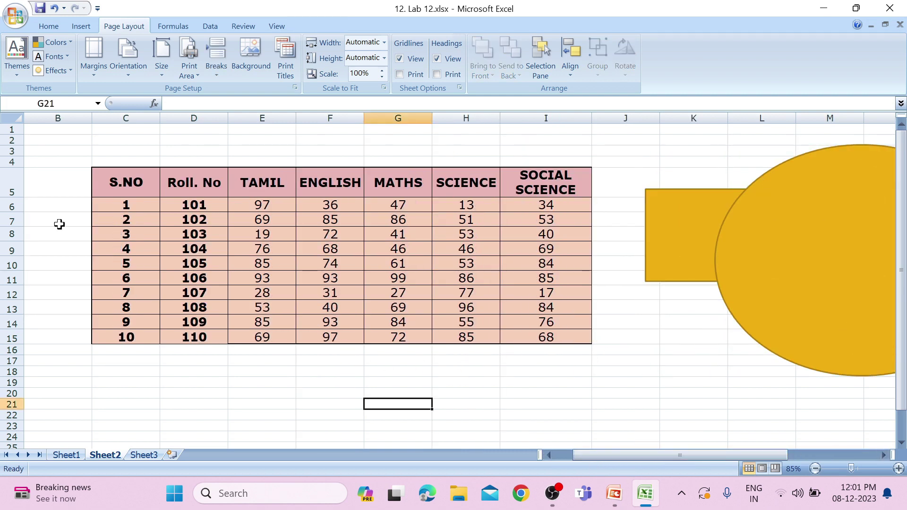
pyautogui.click(17, 71)
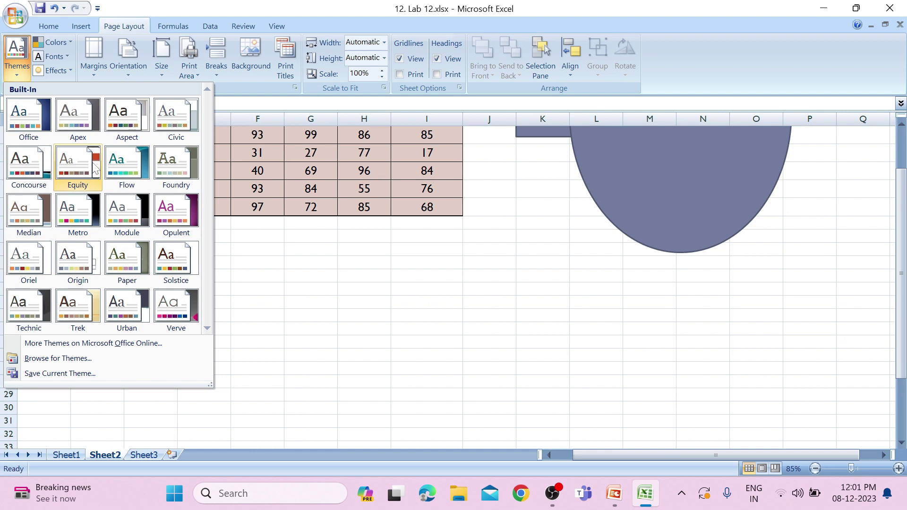
pyautogui.click(126, 165)
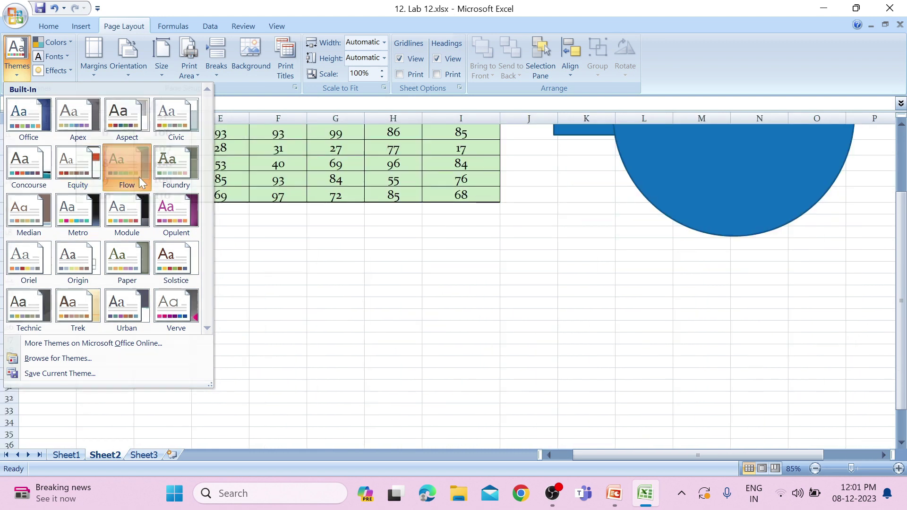
pyautogui.click(616, 265)
pyautogui.scroll(4, 616, 268)
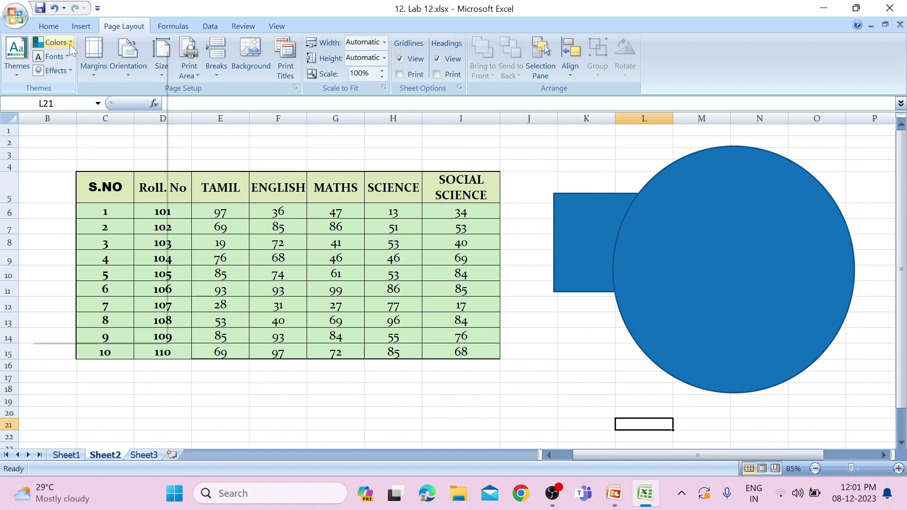
pyautogui.click(53, 42)
pyautogui.click(519, 307)
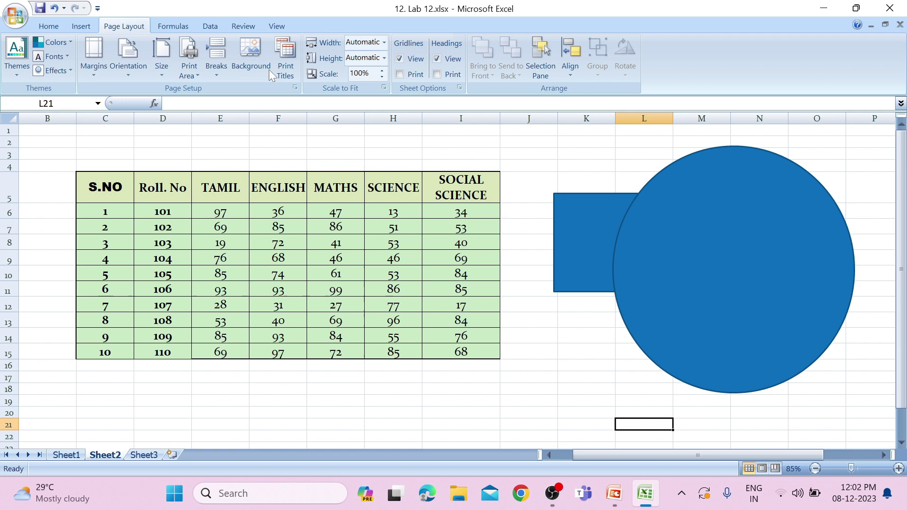
# Set the sheet's page margins to the Narrow preset
pyautogui.click(97, 74)
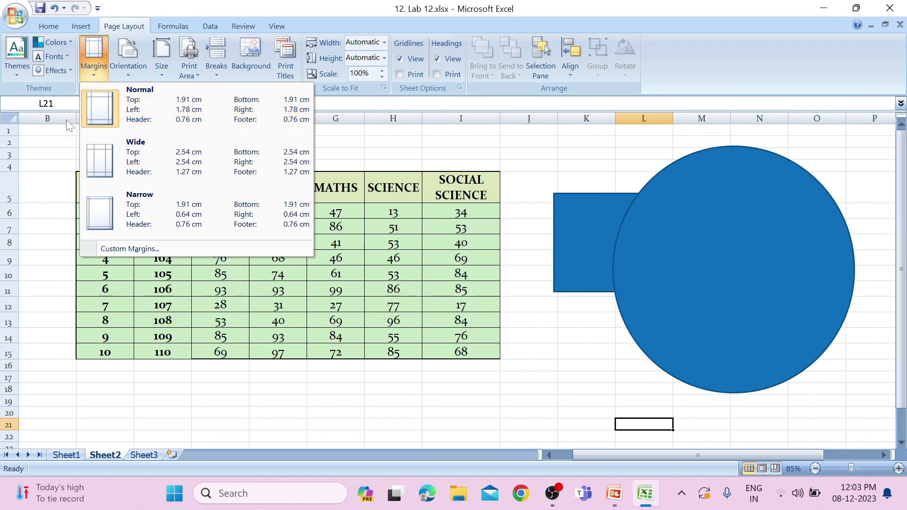
pyautogui.click(147, 113)
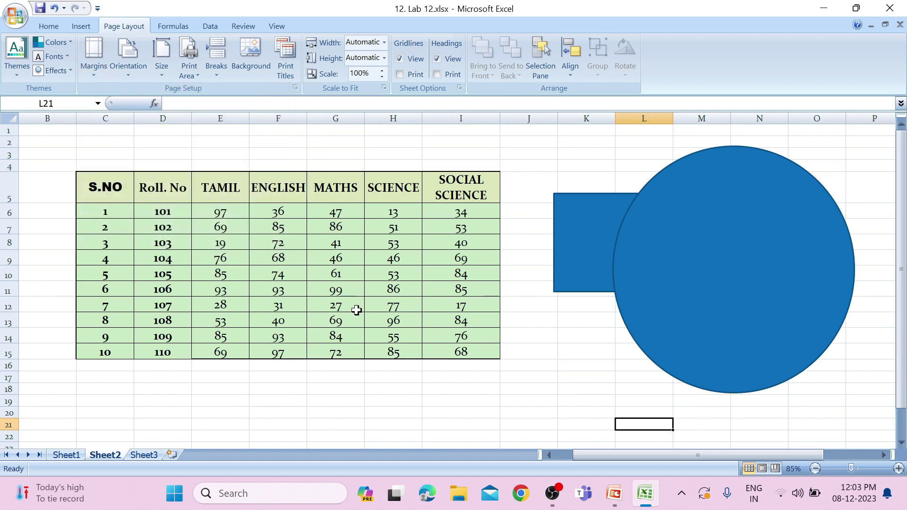
pyautogui.click(94, 55)
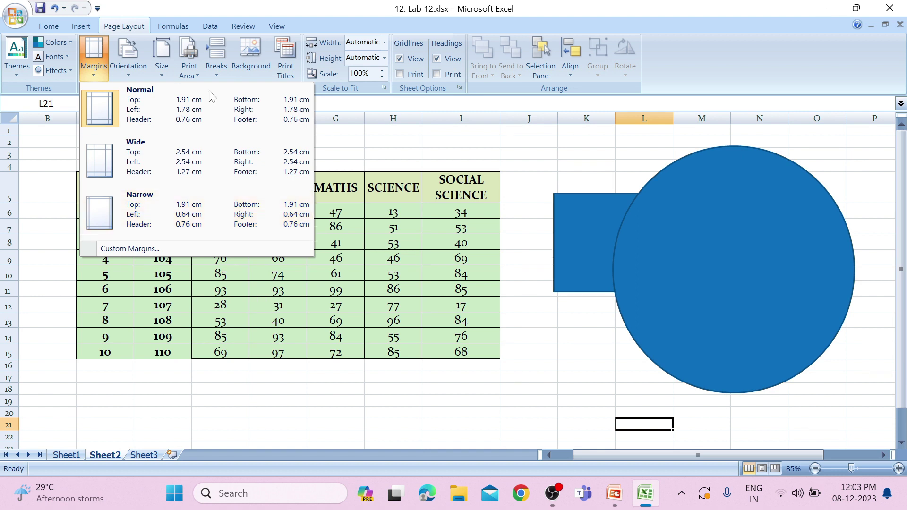
pyautogui.click(114, 208)
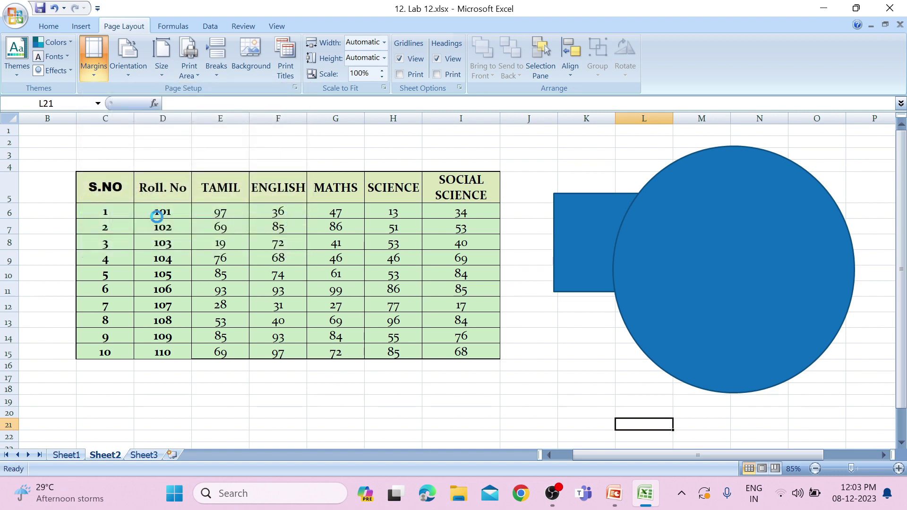
pyautogui.scroll(-2, 156, 216)
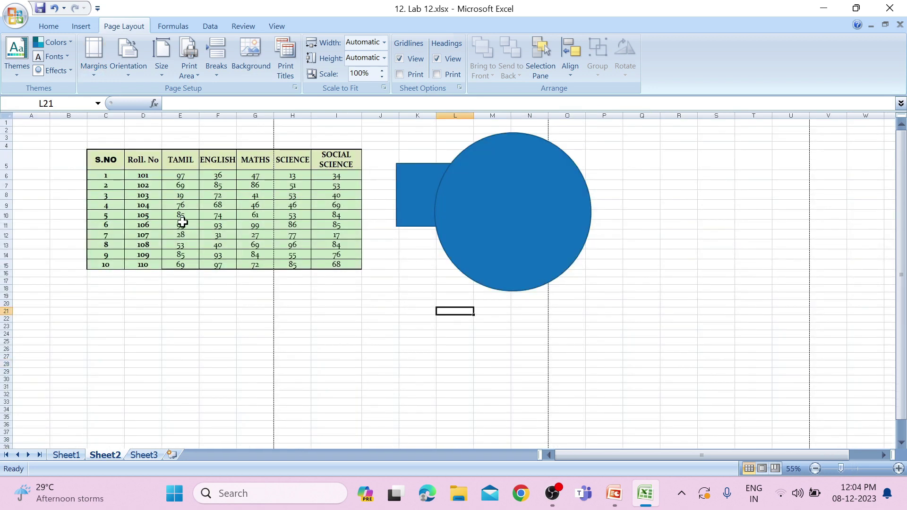
pyautogui.scroll(1, 183, 221)
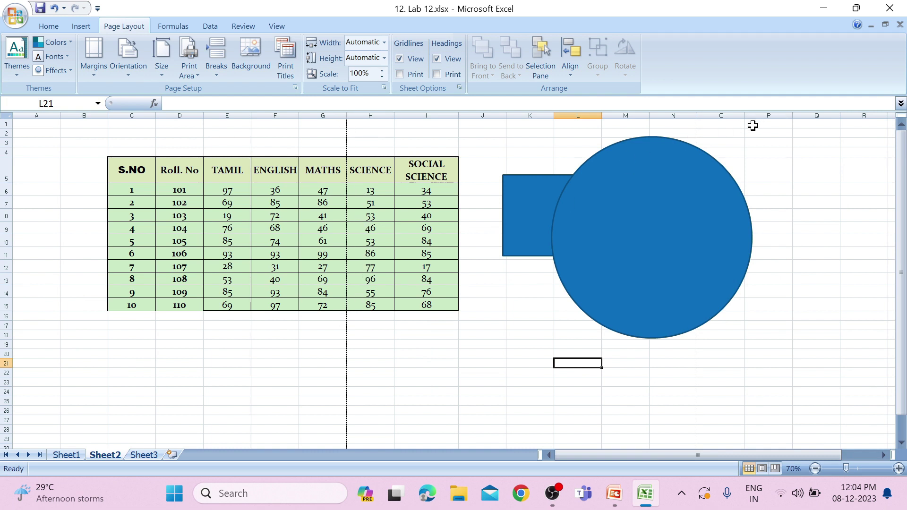
pyautogui.scroll(-1, 752, 125)
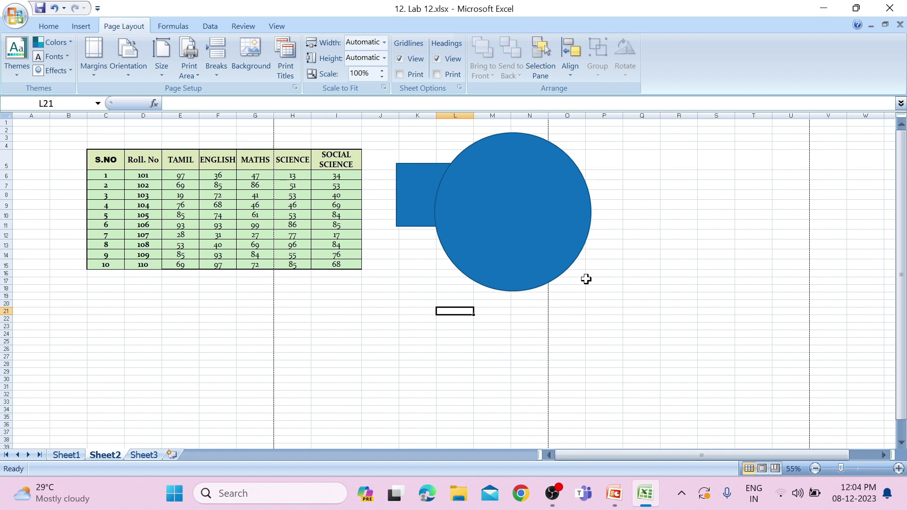
# Change the page orientation to Landscape and return it to Portrait, comparing the page break lines
pyautogui.click(129, 78)
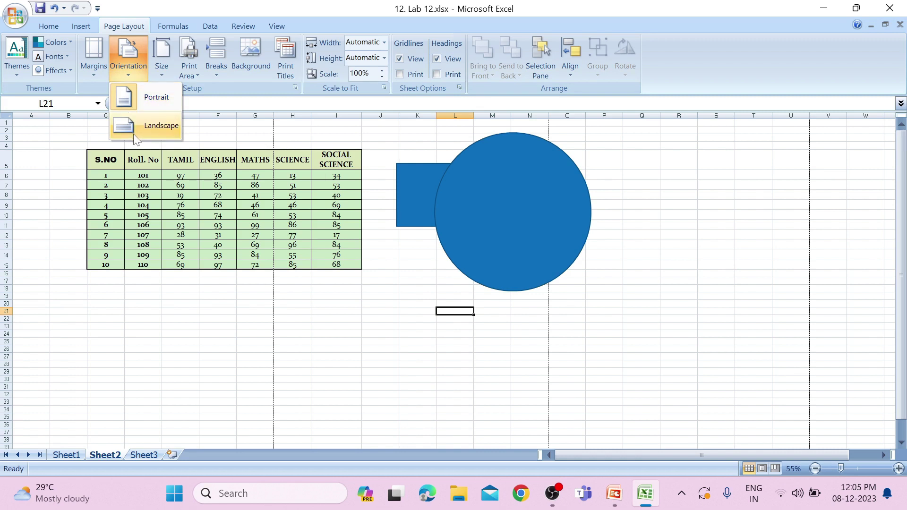
pyautogui.click(160, 127)
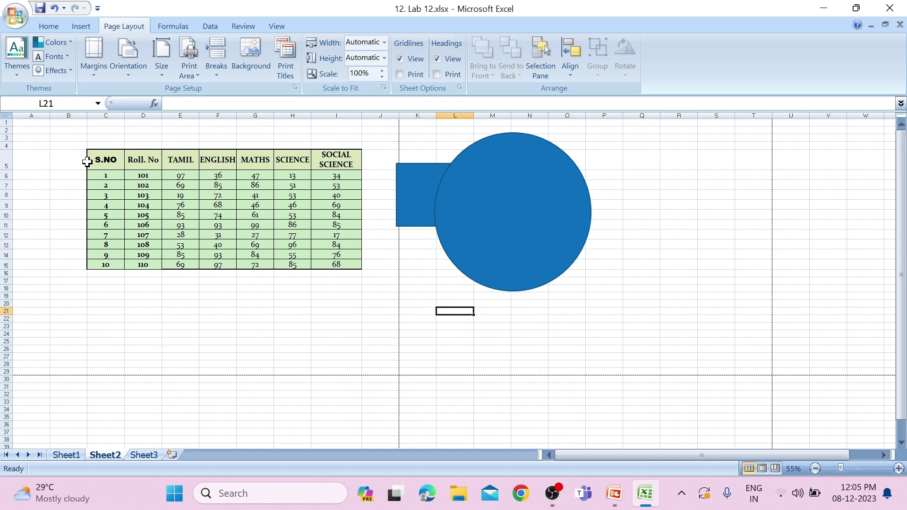
pyautogui.click(142, 74)
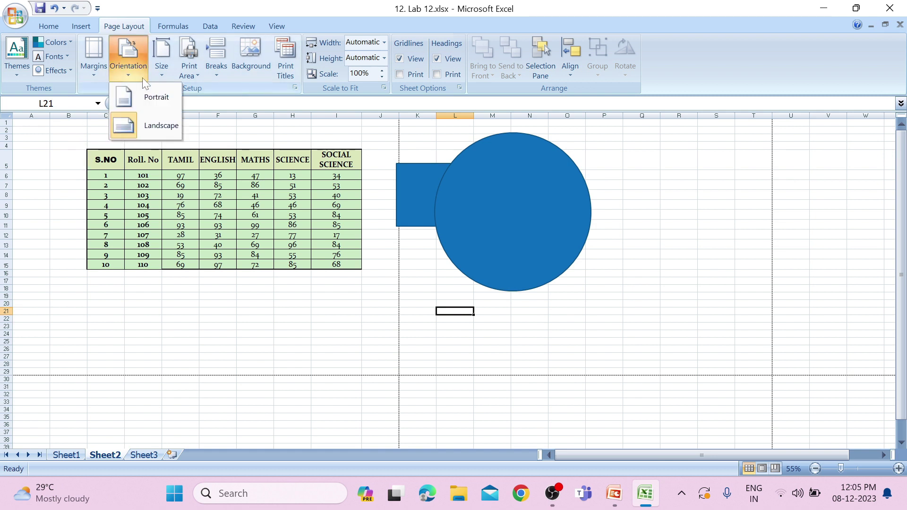
pyautogui.click(145, 97)
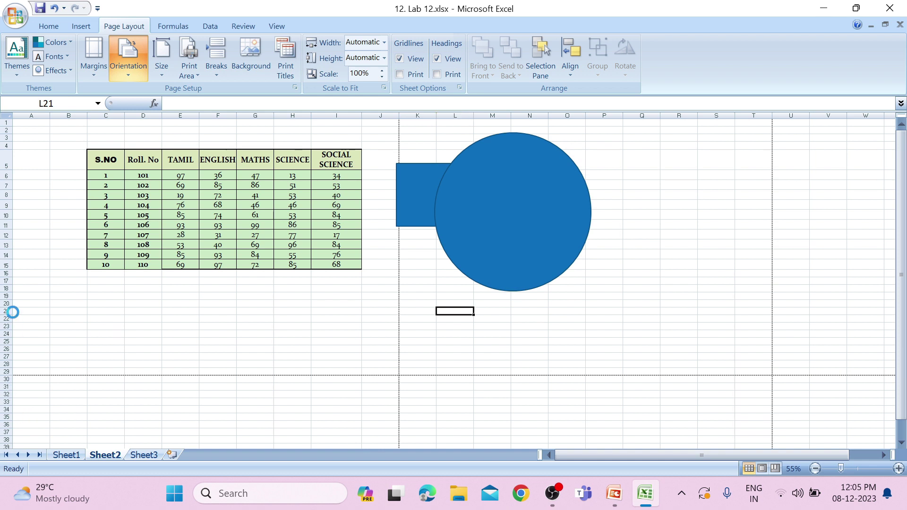
pyautogui.scroll(-5, 118, 348)
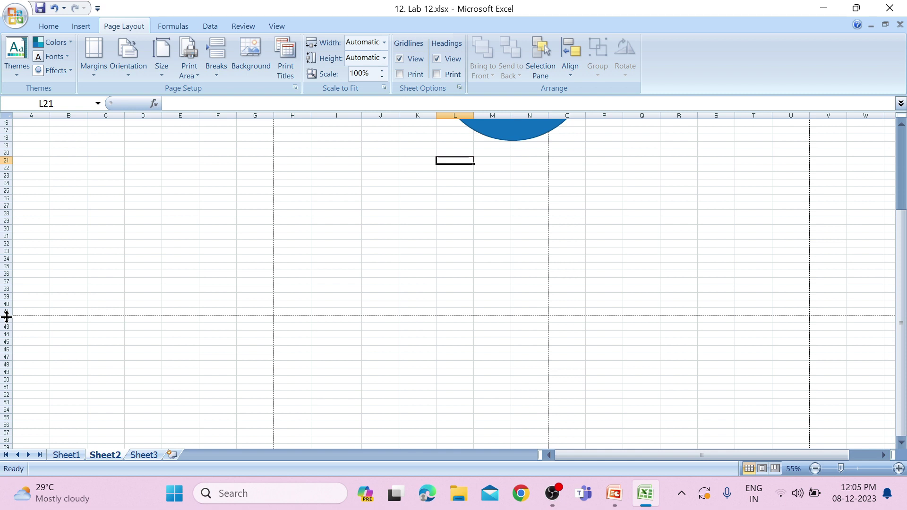
pyautogui.scroll(5, 76, 324)
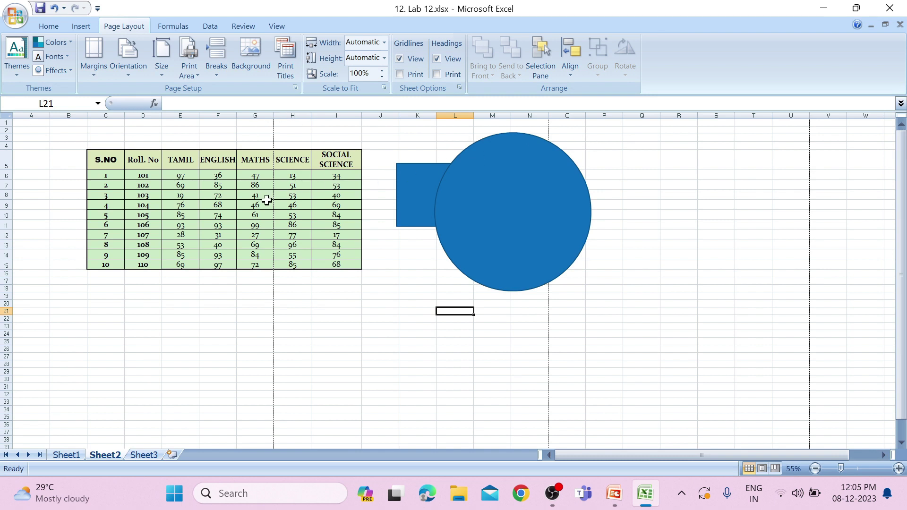
pyautogui.click(127, 68)
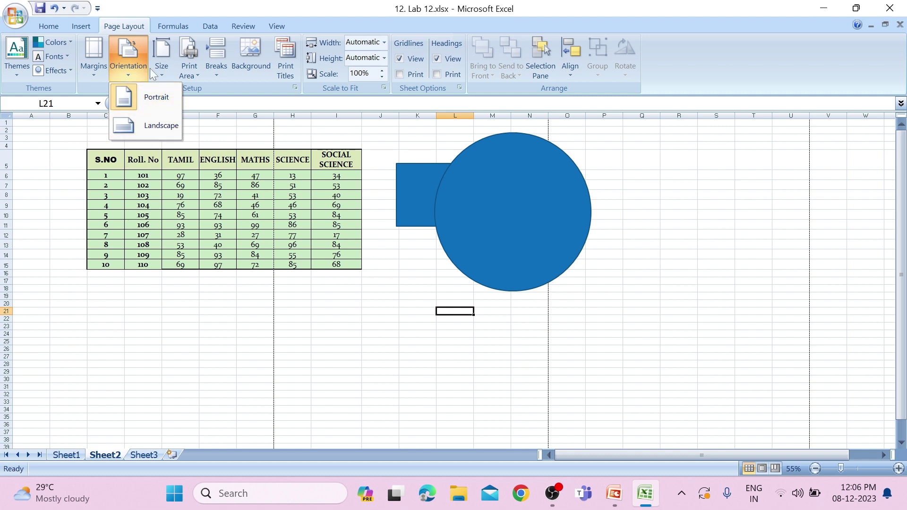
pyautogui.click(160, 107)
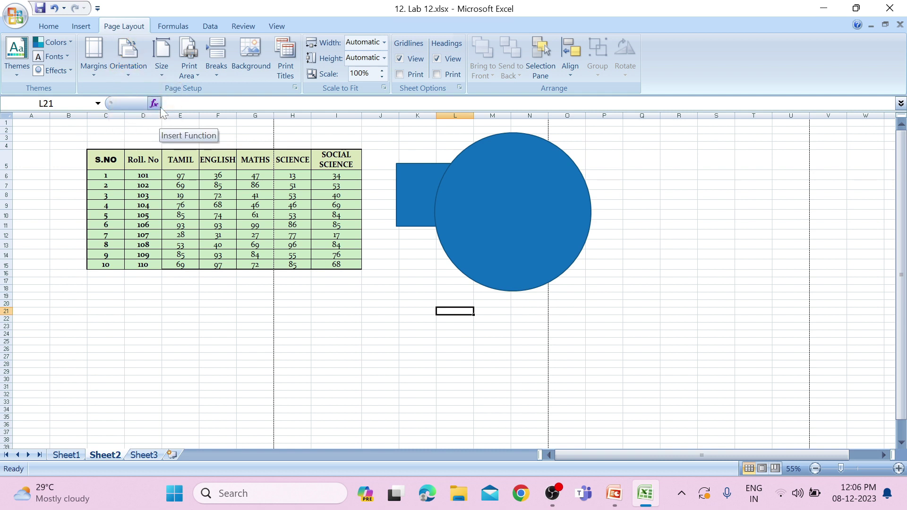
# Set the paper size to A4 and switch it to A3 (29.7 cm x 42 cm)
pyautogui.click(160, 76)
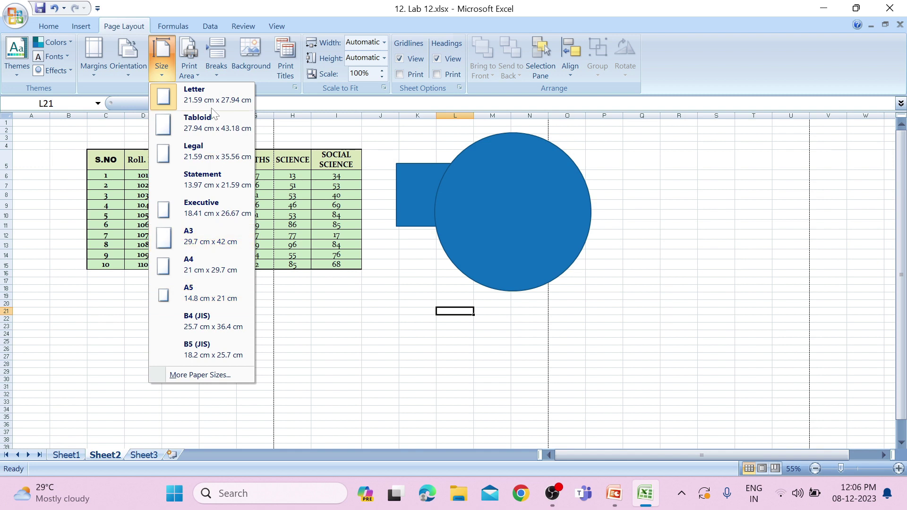
pyautogui.click(219, 263)
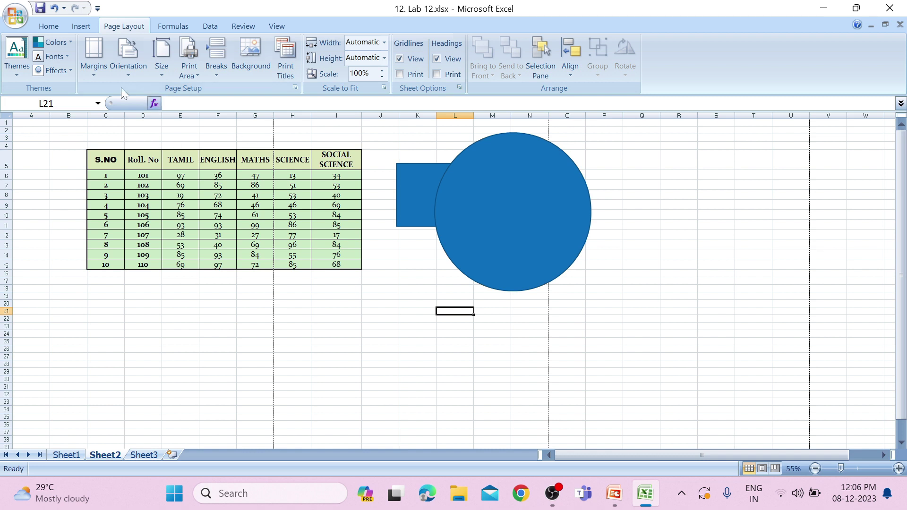
pyautogui.click(161, 71)
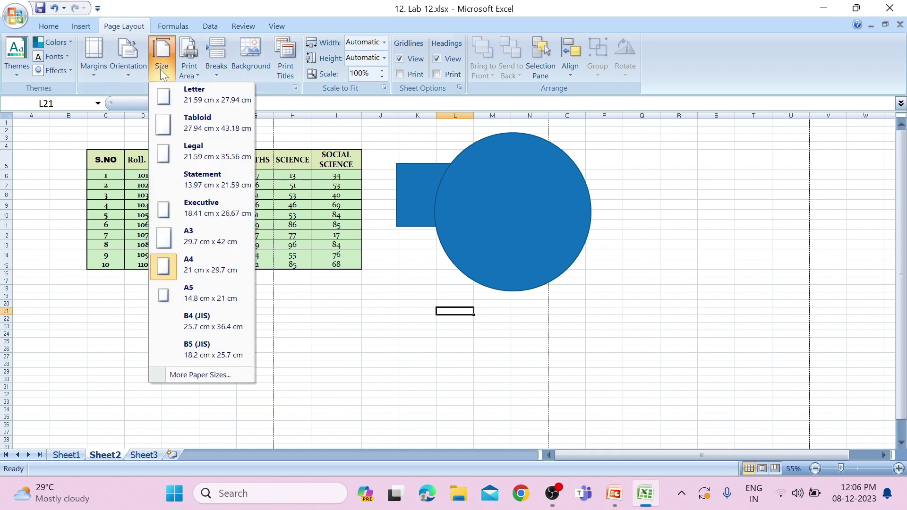
pyautogui.click(189, 239)
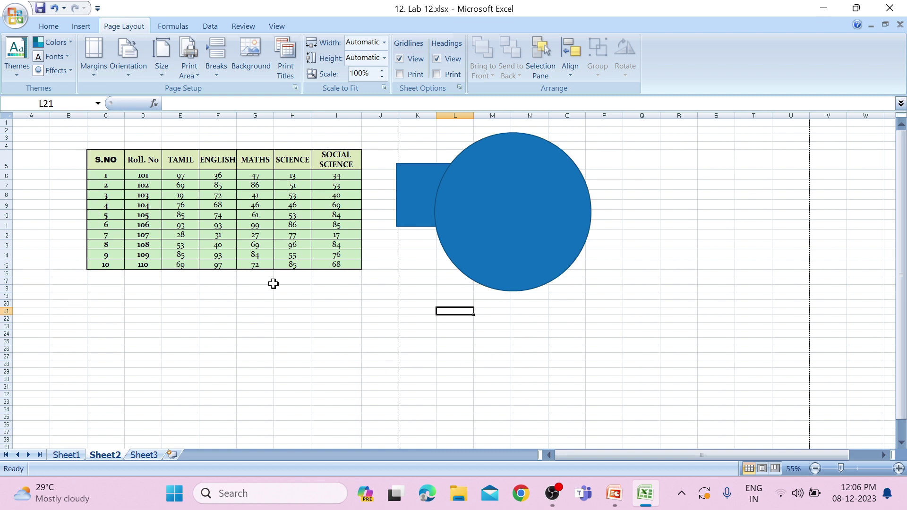
# Check the A3 page layout in print preview and return to the worksheet
pyautogui.click(16, 21)
pyautogui.moveTo(19, 166)
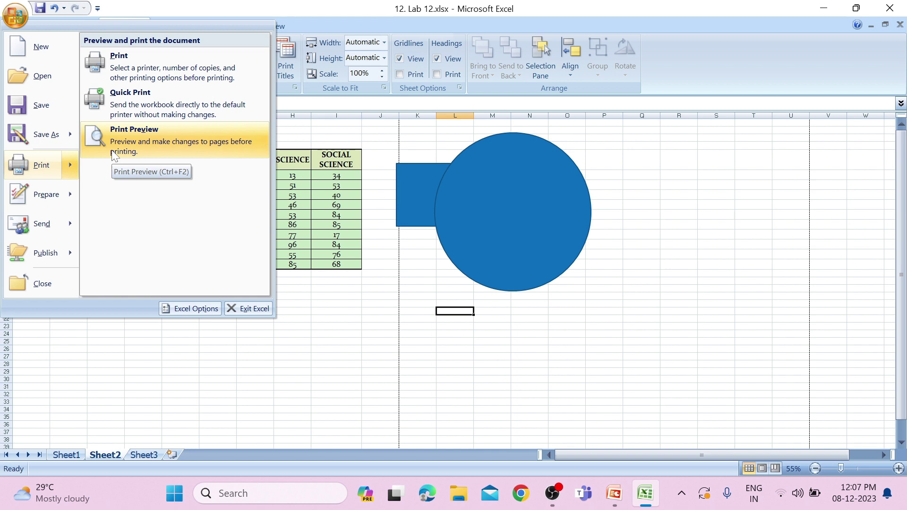
pyautogui.click(114, 154)
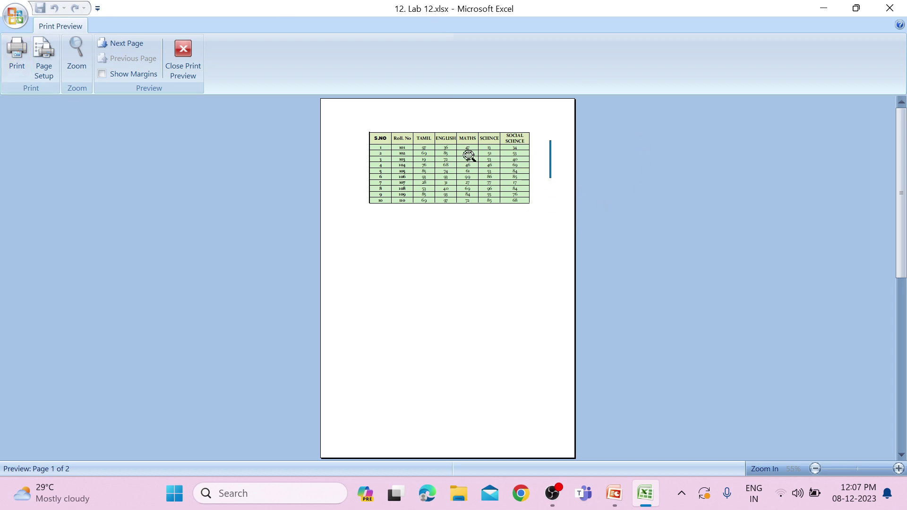
pyautogui.click(194, 66)
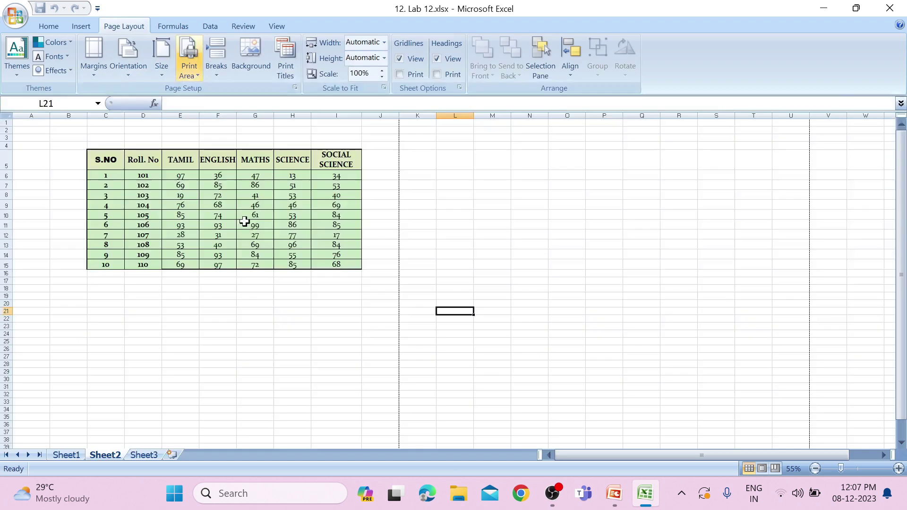
# Set the paper size to A4 (21 cm x 29.7 cm) and show the sheet in print preview
pyautogui.click(161, 75)
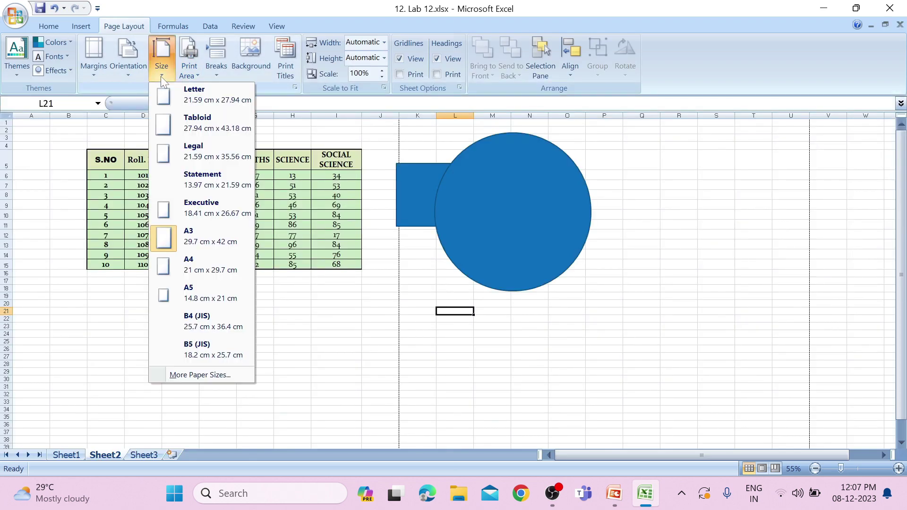
pyautogui.click(184, 258)
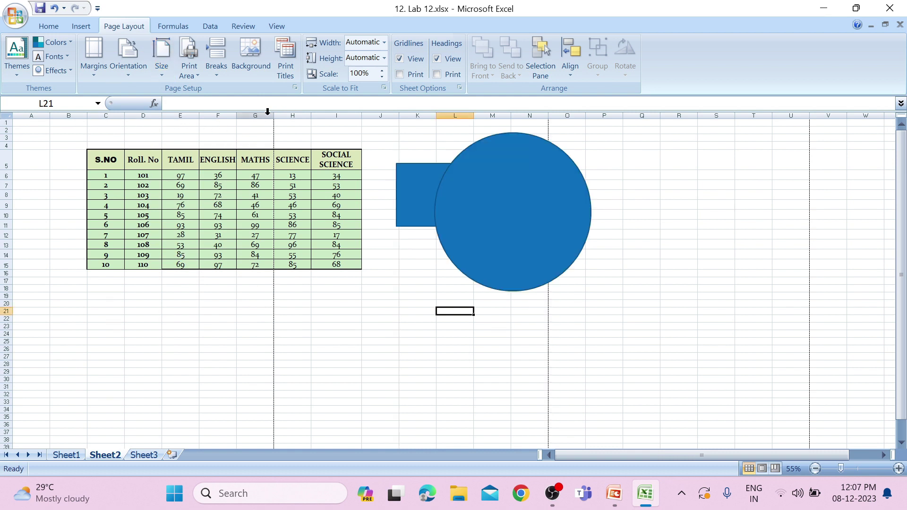
pyautogui.click(16, 16)
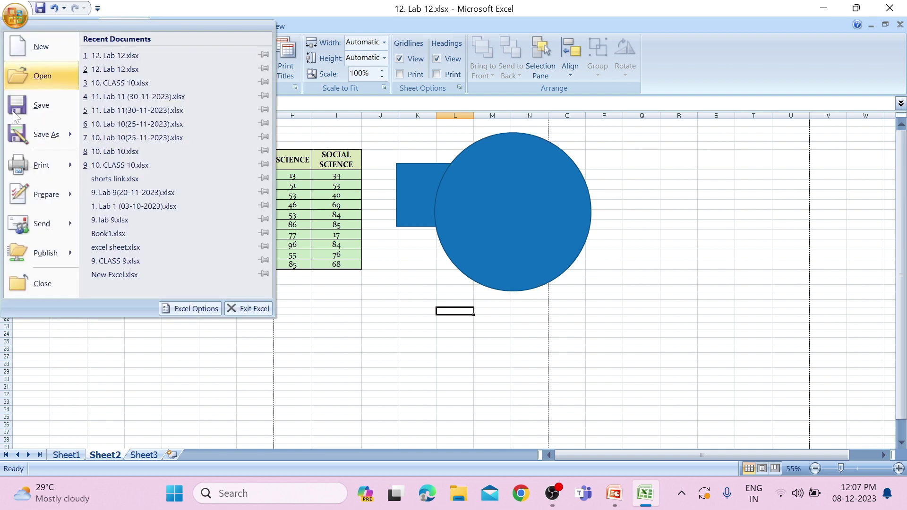
pyautogui.moveTo(56, 169)
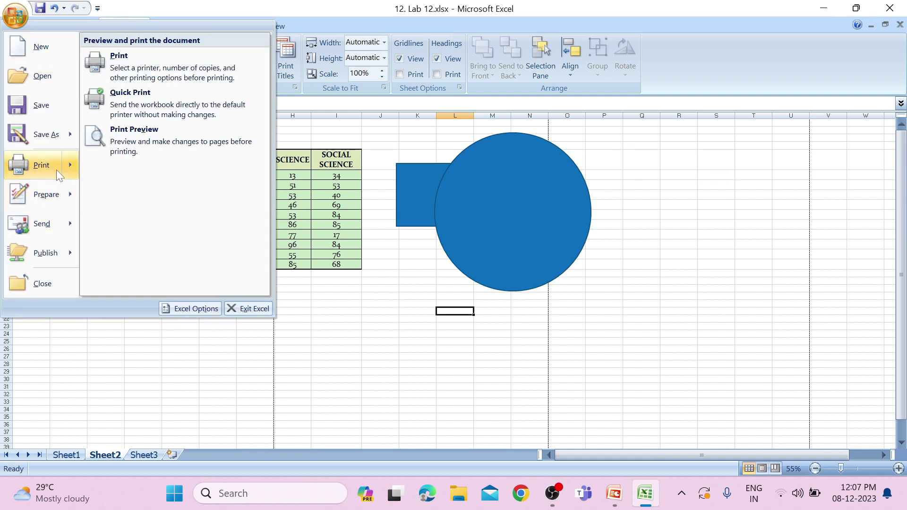
pyautogui.click(114, 146)
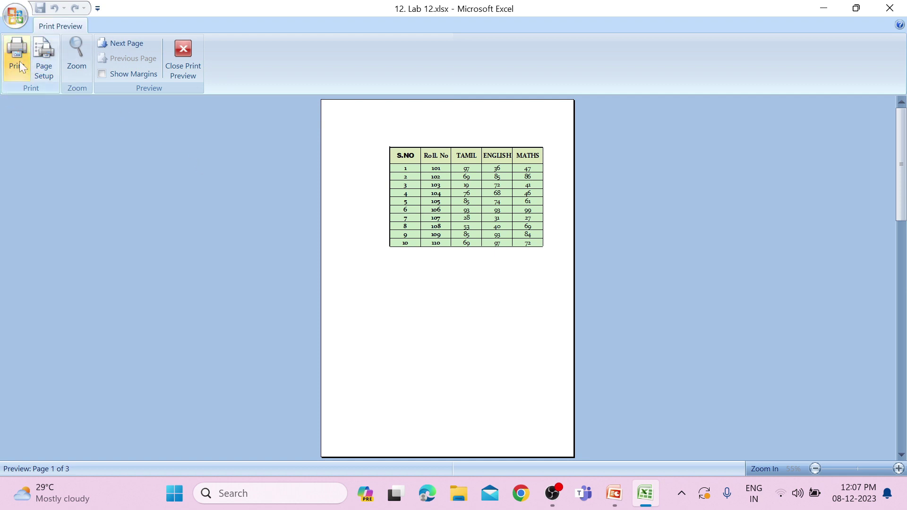
# Review the page and margin settings in Page Setup from the print preview, and close it without changes
pyautogui.click(34, 77)
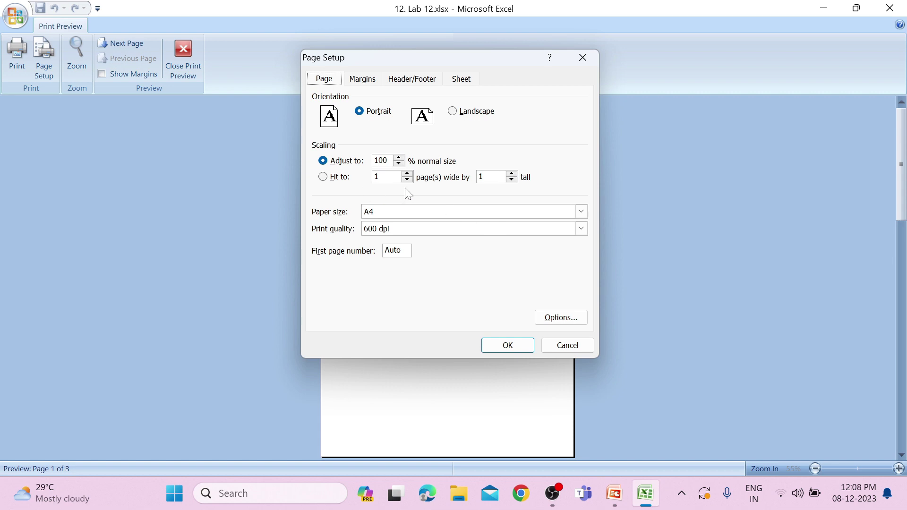
pyautogui.click(363, 79)
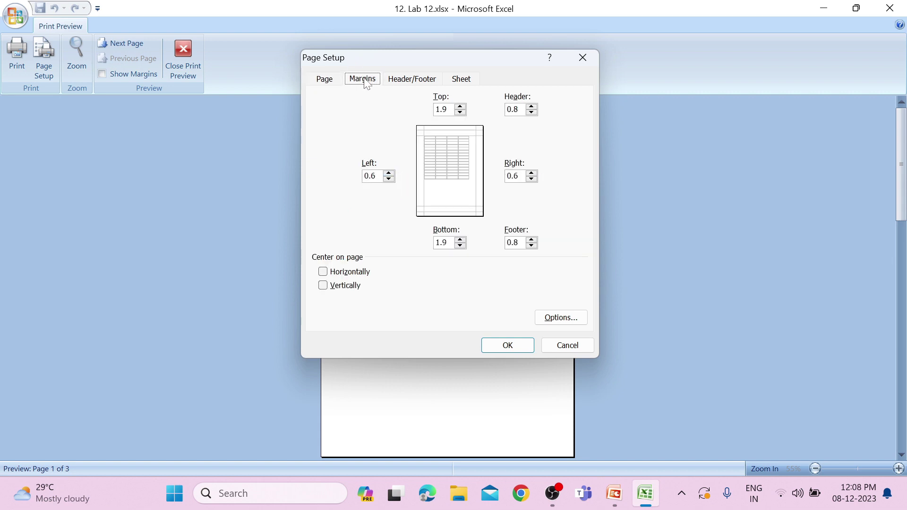
pyautogui.click(334, 77)
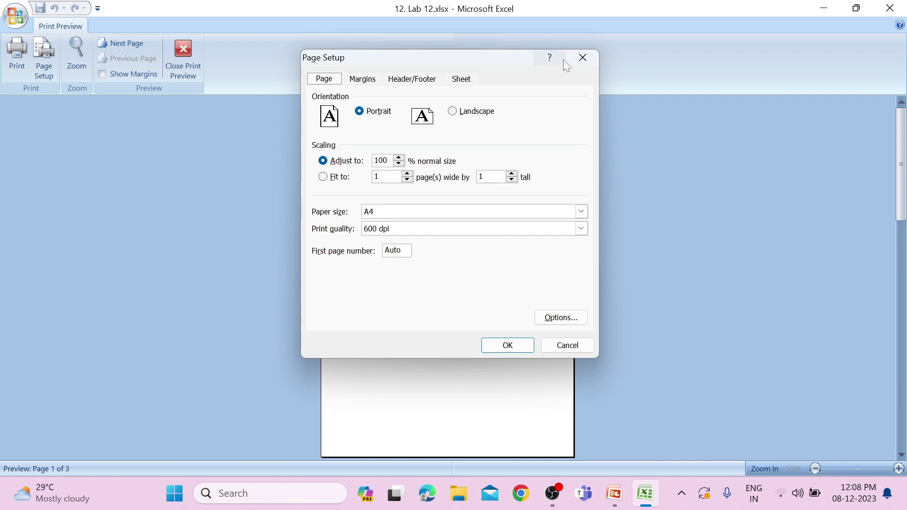
pyautogui.click(584, 58)
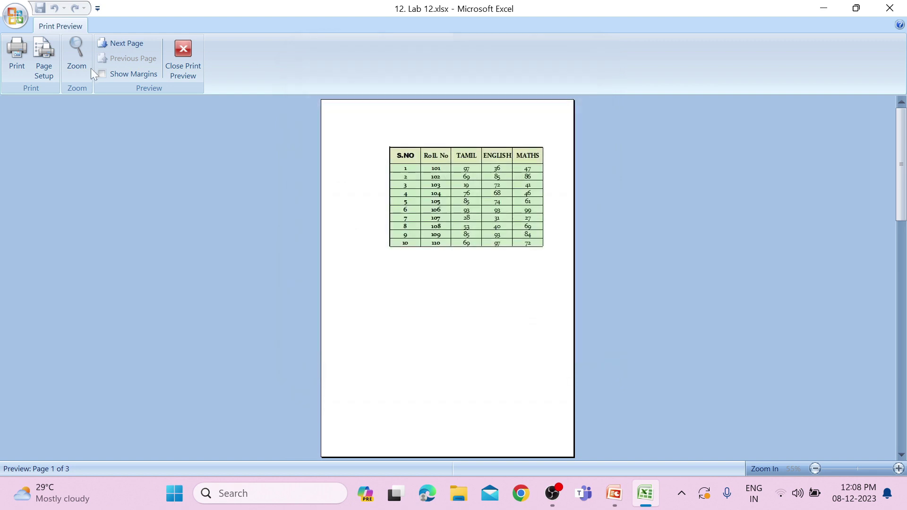
# Zoom the print preview in and out, and page through to page 3 and back to page 1
pyautogui.click(81, 71)
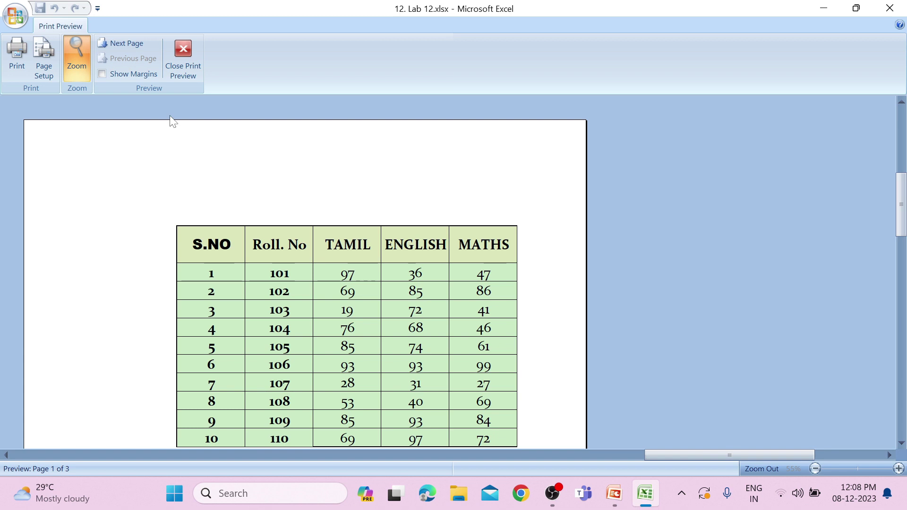
pyautogui.click(75, 73)
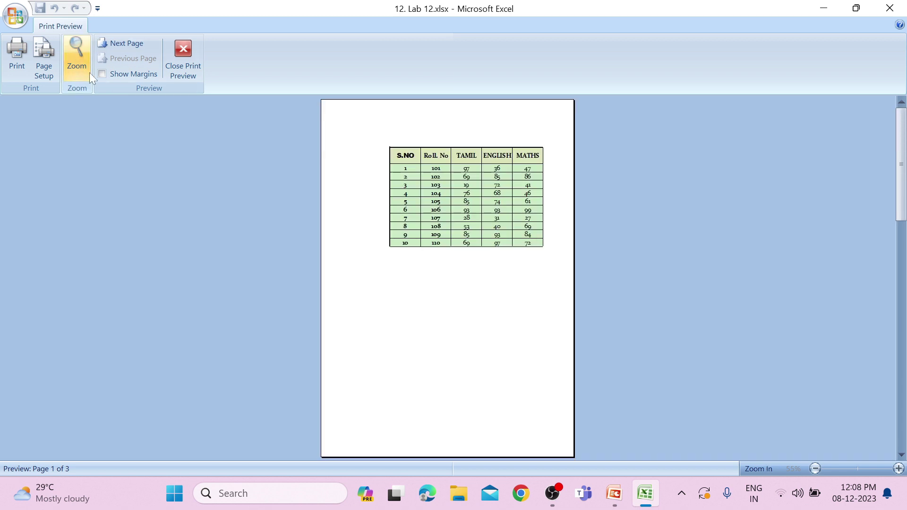
pyautogui.click(128, 45)
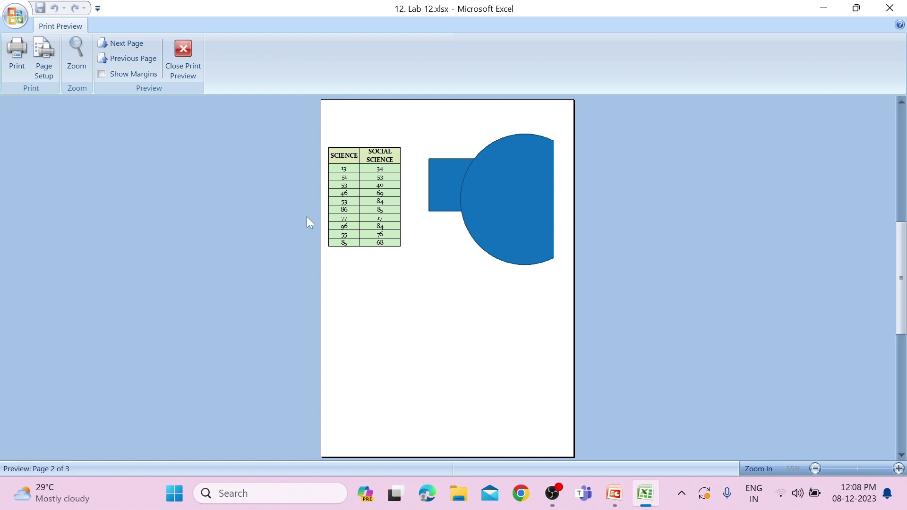
pyautogui.click(135, 46)
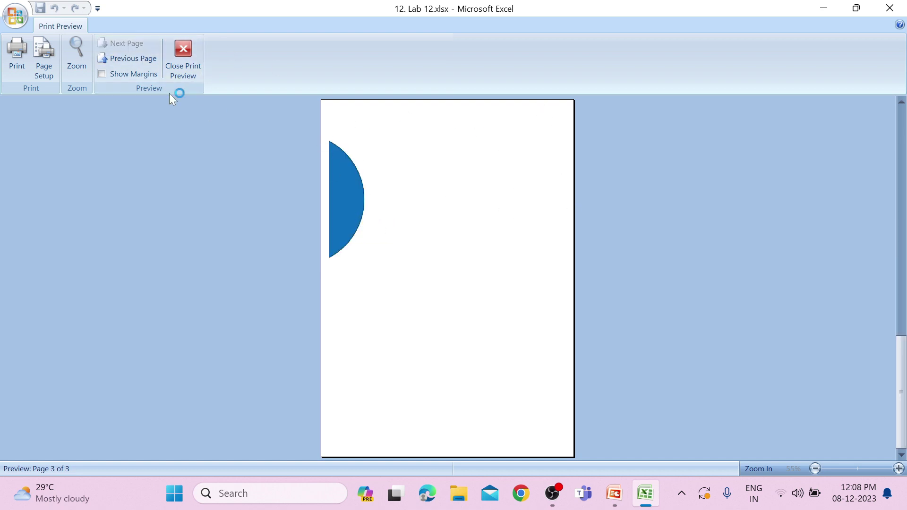
pyautogui.click(116, 56)
pyautogui.click(115, 57)
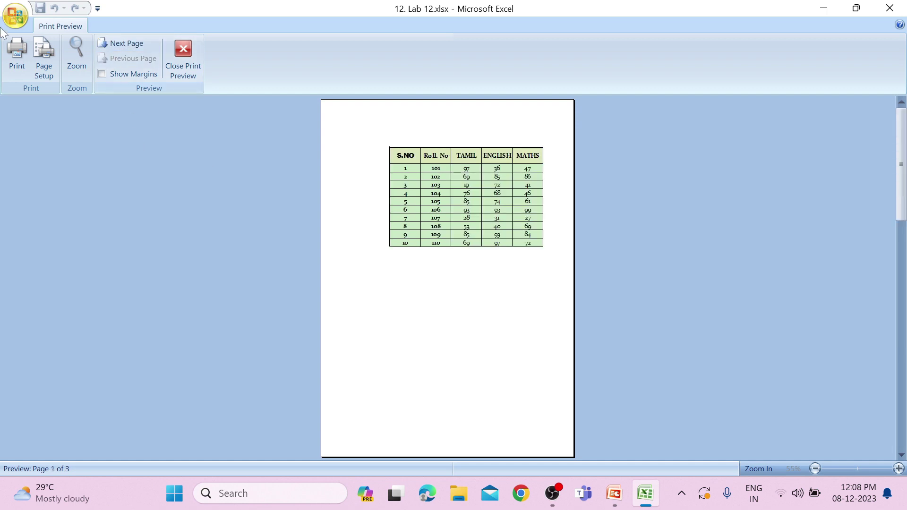
# Increase the page's top margin by means of the margin guides in print preview, and return to the worksheet with the guides hidden
pyautogui.click(102, 75)
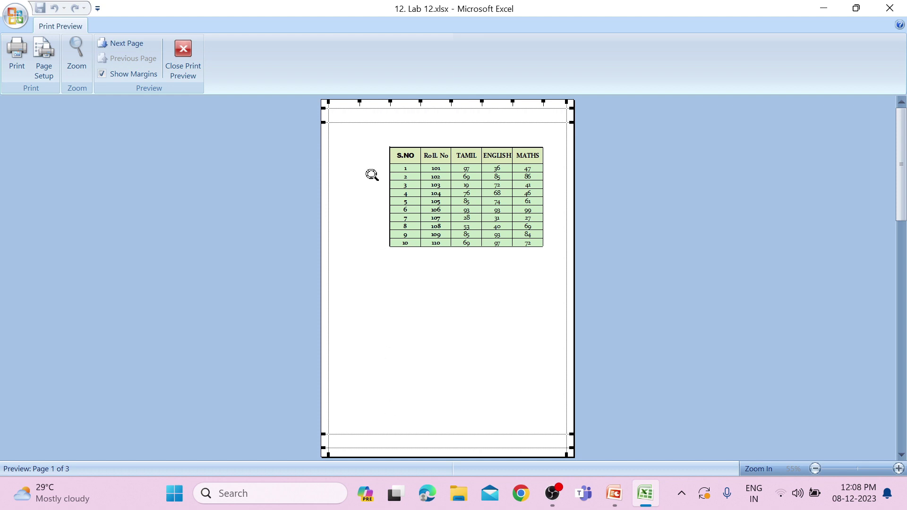
pyautogui.moveTo(413, 122); pyautogui.dragTo(415, 150)
pyautogui.moveTo(443, 143); pyautogui.dragTo(446, 93)
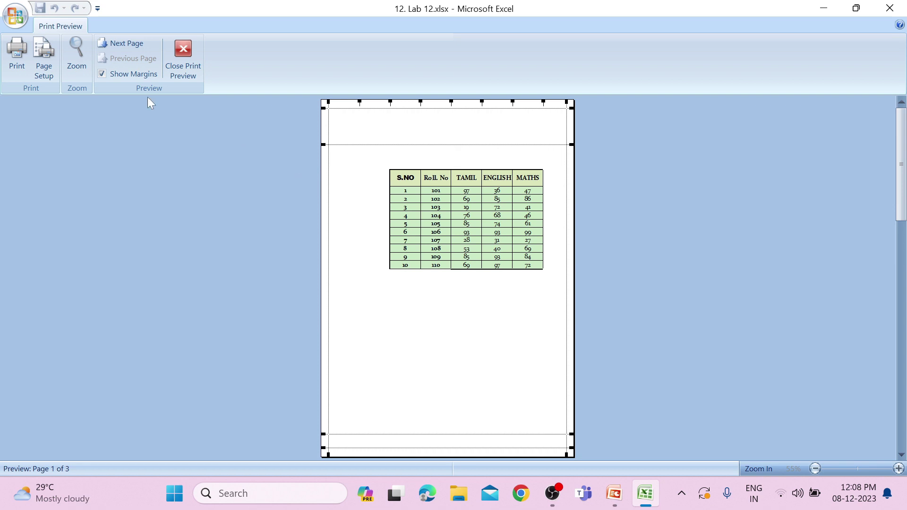
pyautogui.click(103, 75)
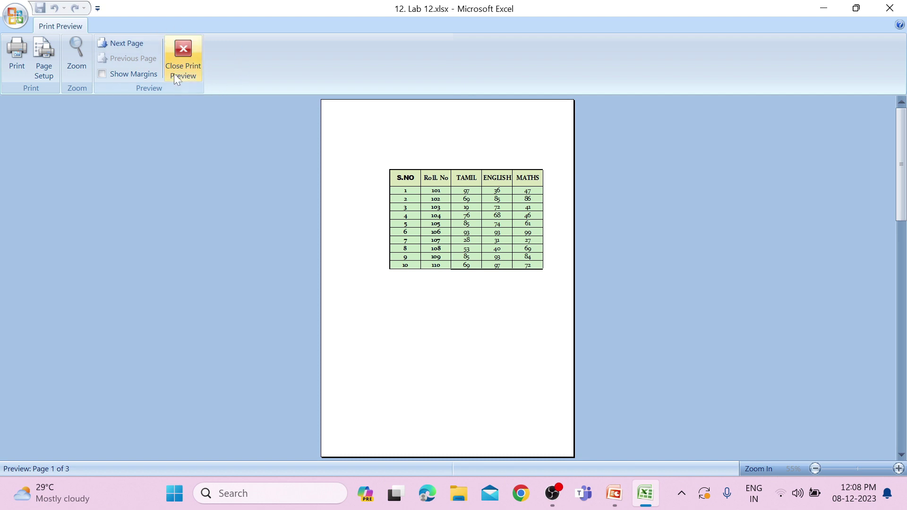
pyautogui.click(199, 76)
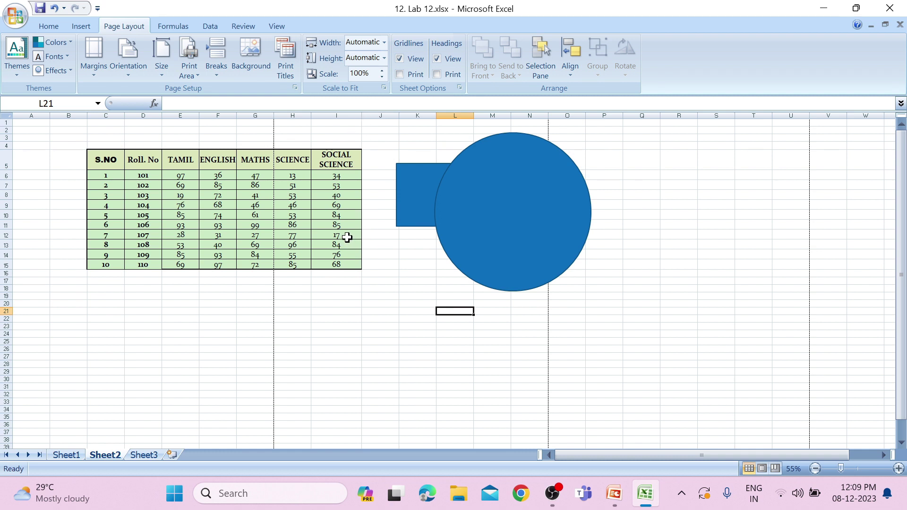
# Switch the page orientation to Landscape and back to Portrait to compare where the page breaks fall
pyautogui.click(125, 66)
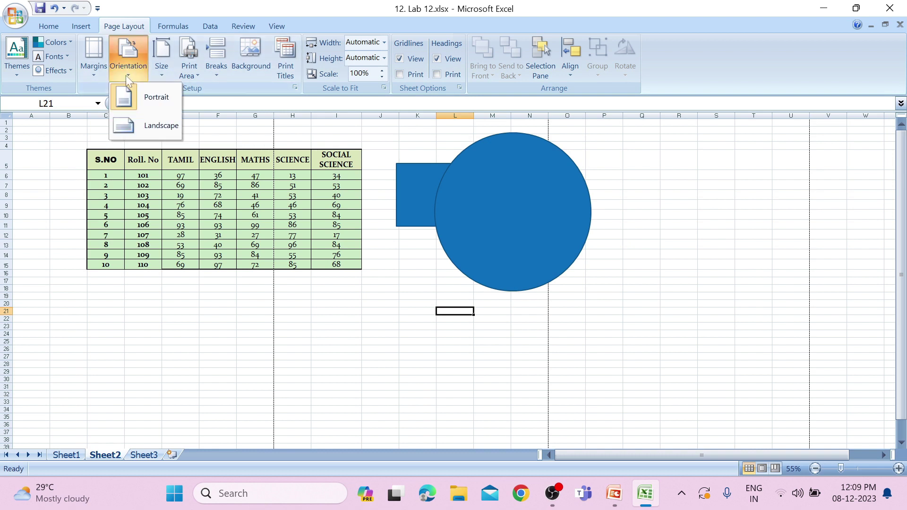
pyautogui.click(138, 126)
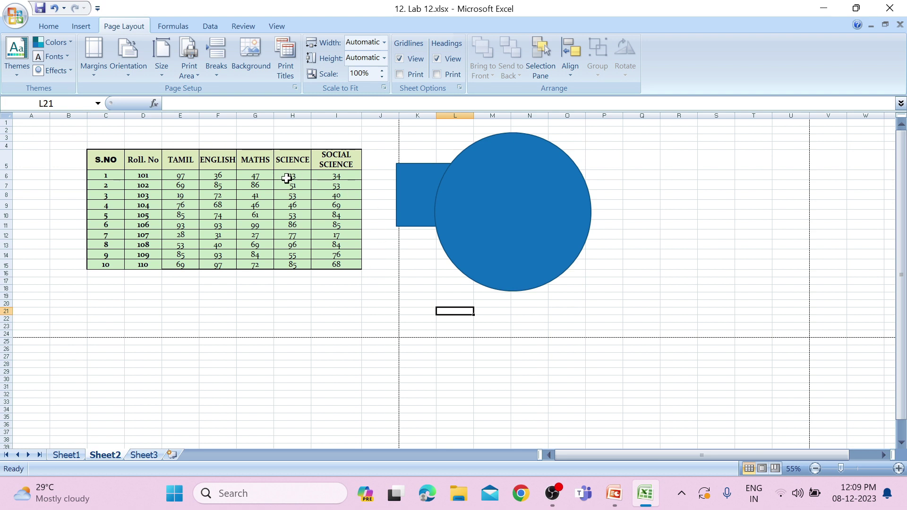
pyautogui.click(128, 66)
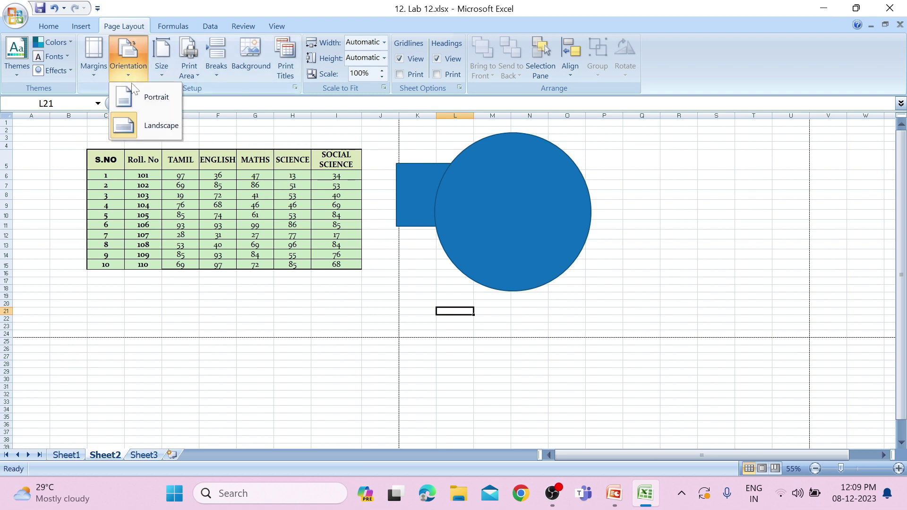
pyautogui.click(132, 89)
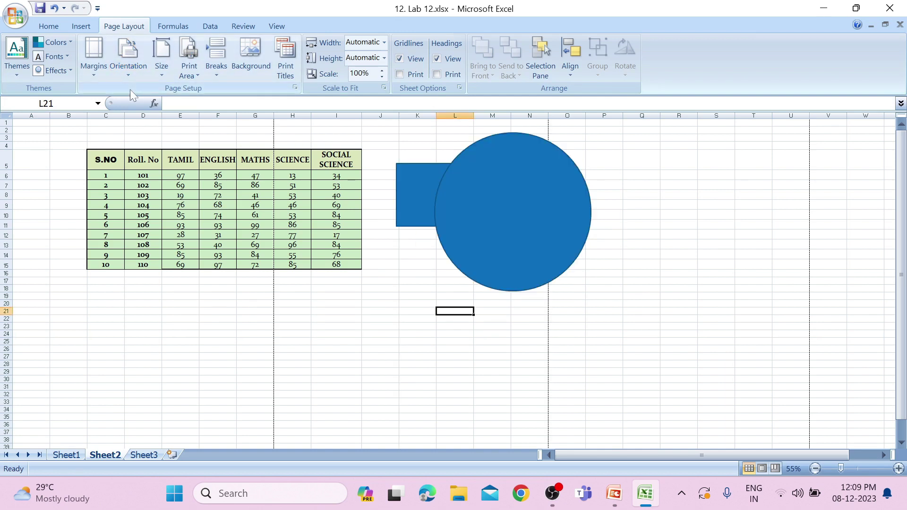
# Narrow the marks table's columns C to I so that the whole table fits within the first portrait page
pyautogui.moveTo(124, 116); pyautogui.dragTo(108, 118)
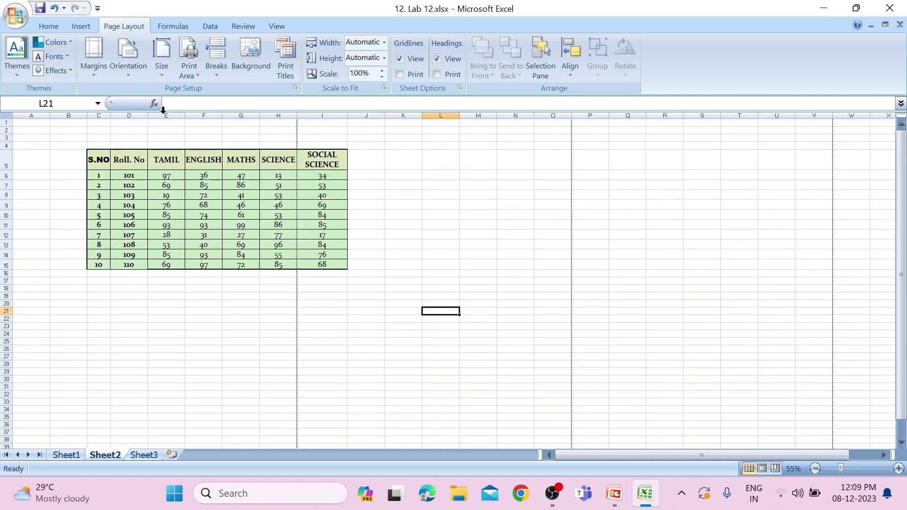
pyautogui.moveTo(148, 117); pyautogui.dragTo(176, 119)
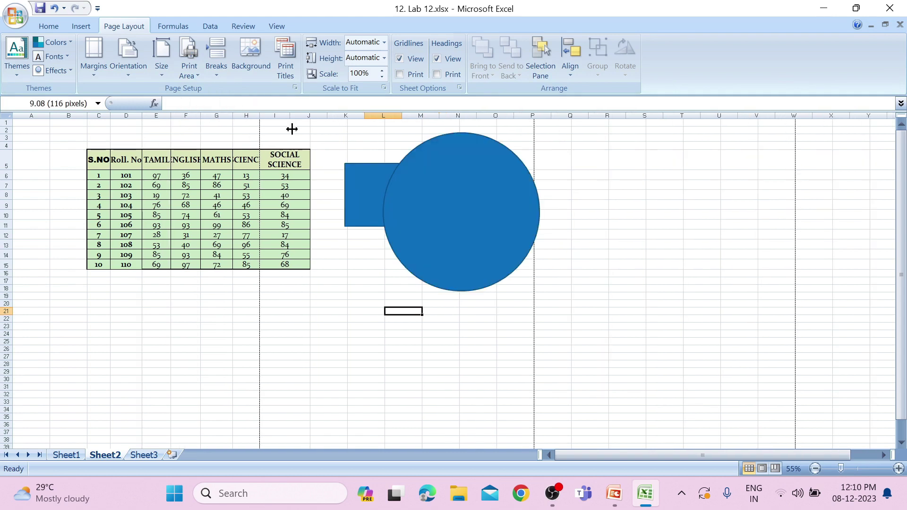
pyautogui.moveTo(293, 128); pyautogui.dragTo(290, 127)
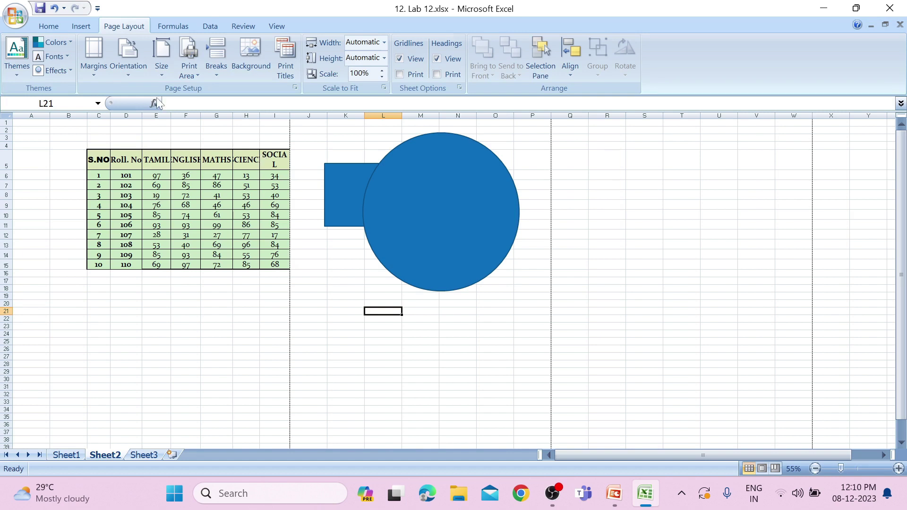
# Check the narrowed marks table on the portrait page in print preview and return to the worksheet
pyautogui.click(16, 16)
pyautogui.moveTo(58, 183)
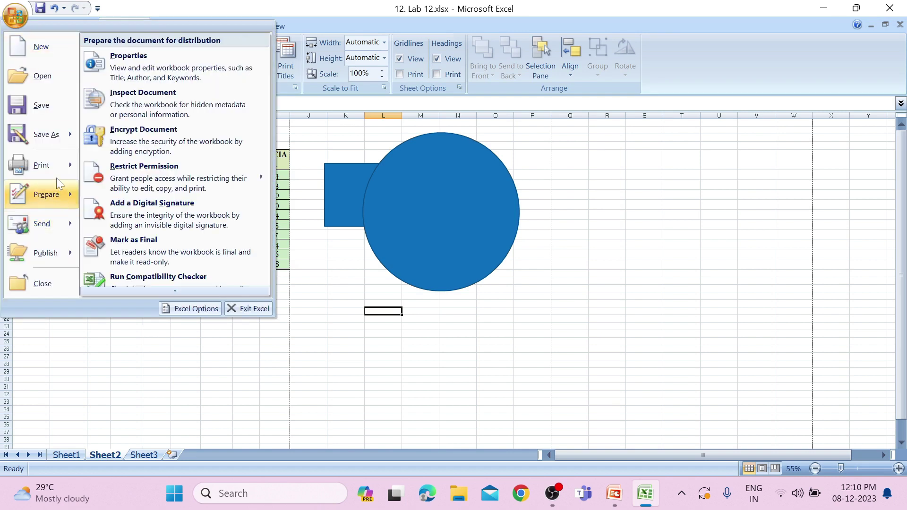
pyautogui.click(133, 147)
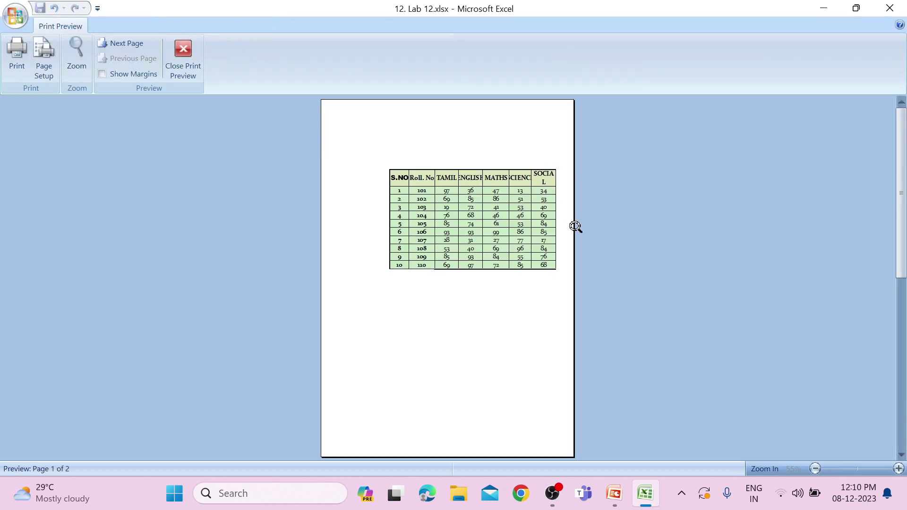
pyautogui.click(195, 75)
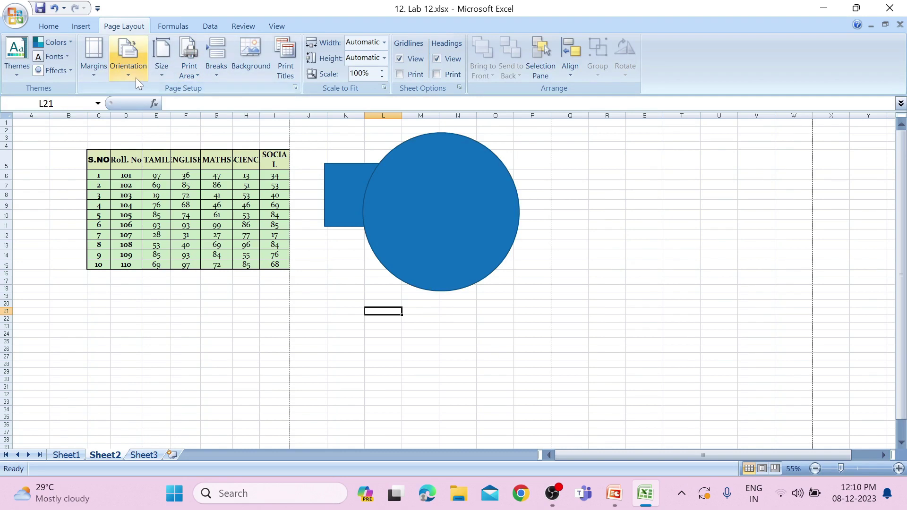
# Set the page orientation to Landscape, check the table and shapes in print preview, and return to the worksheet
pyautogui.click(129, 71)
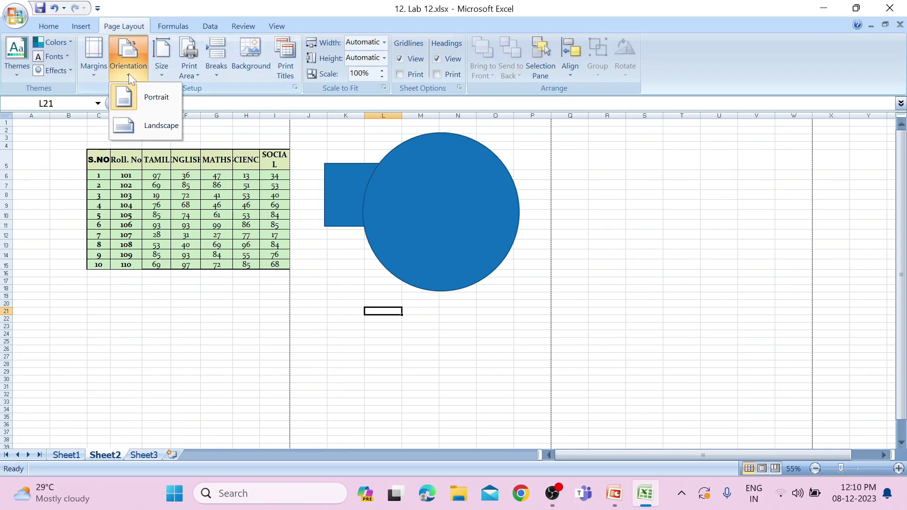
pyautogui.click(143, 127)
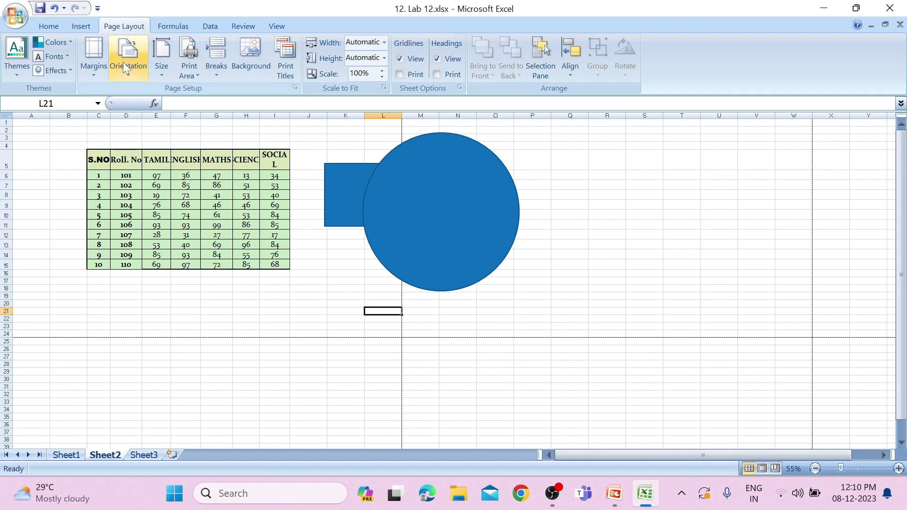
pyautogui.click(16, 16)
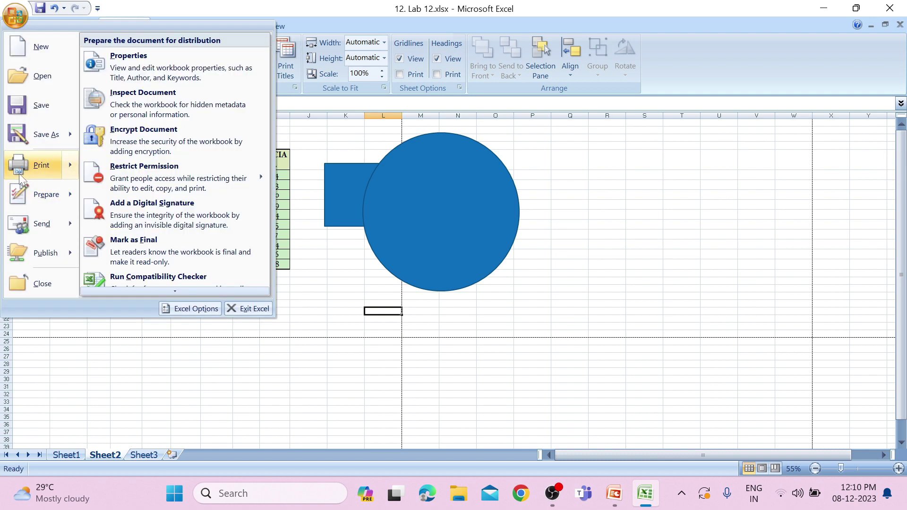
pyautogui.moveTo(42, 165)
pyautogui.click(166, 146)
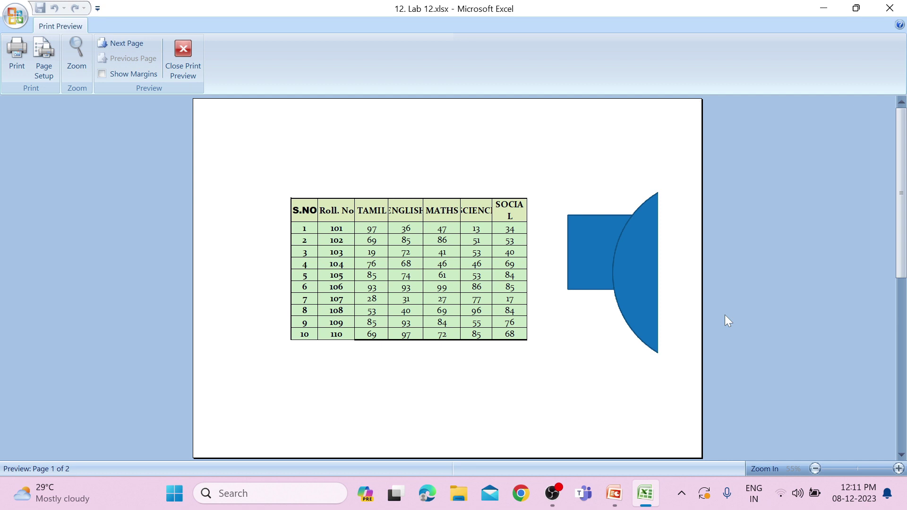
pyautogui.click(183, 52)
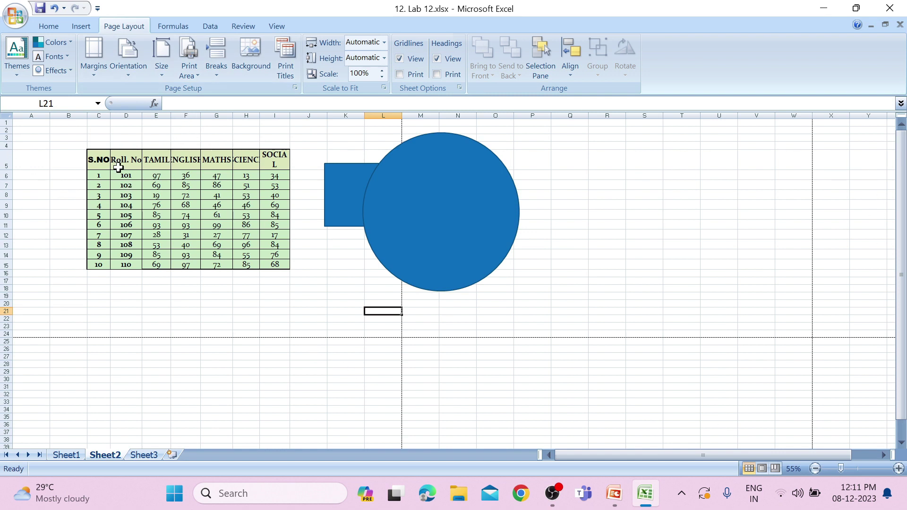
# Set the marks table in C5:I15 as the print area
pyautogui.moveTo(101, 165); pyautogui.dragTo(285, 267)
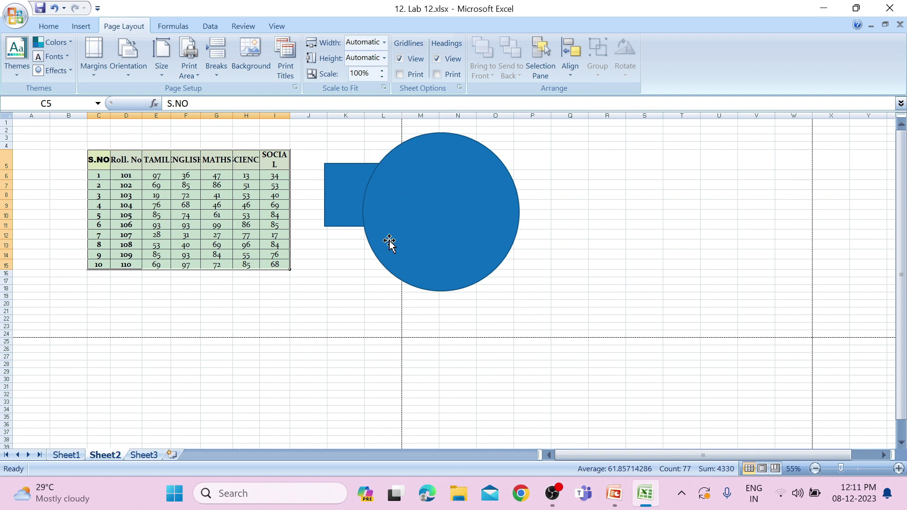
pyautogui.click(191, 77)
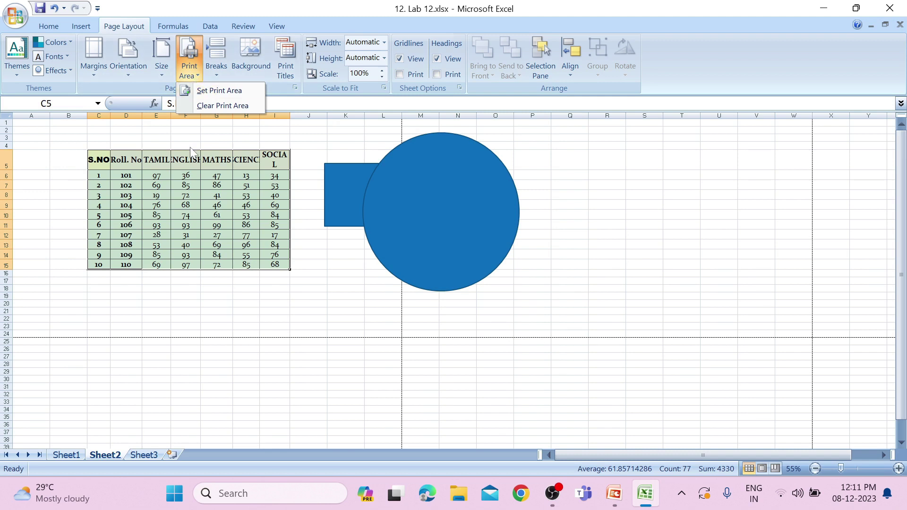
pyautogui.click(201, 91)
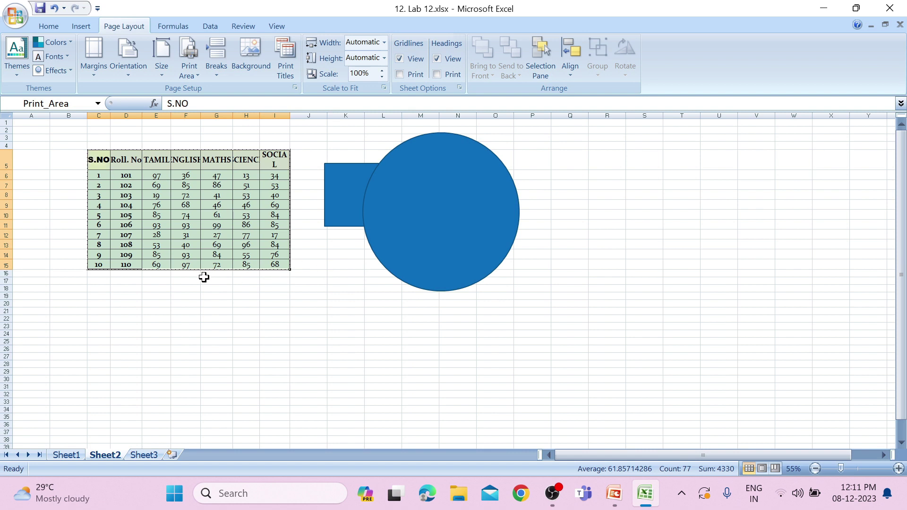
# Check the print area in print preview and return to the worksheet
pyautogui.click(16, 16)
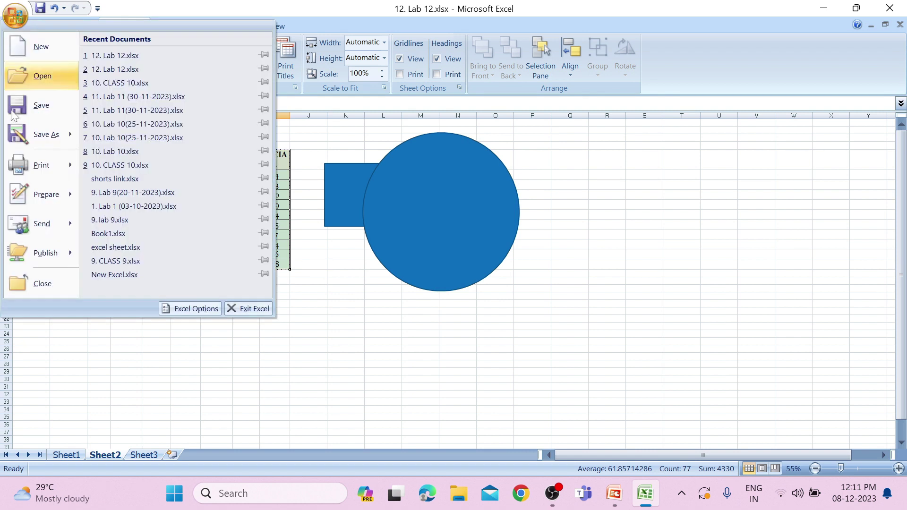
pyautogui.moveTo(62, 165)
pyautogui.click(119, 147)
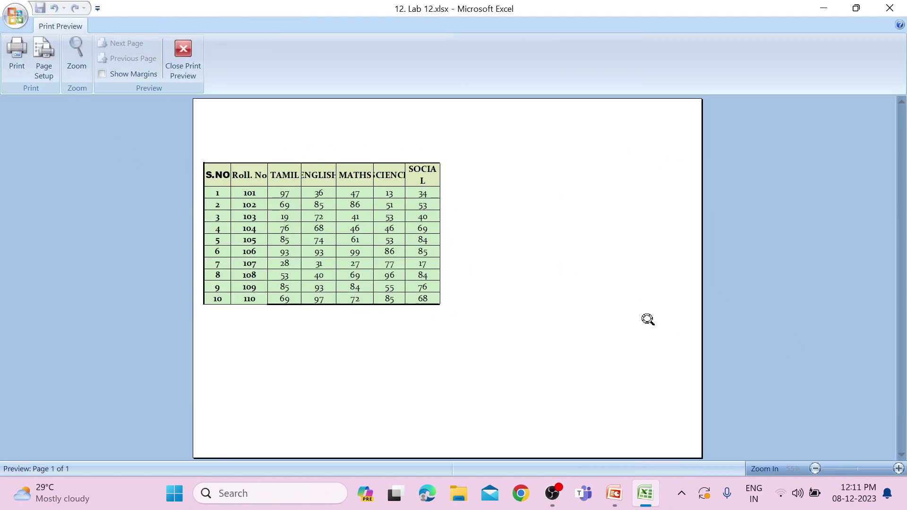
pyautogui.click(191, 71)
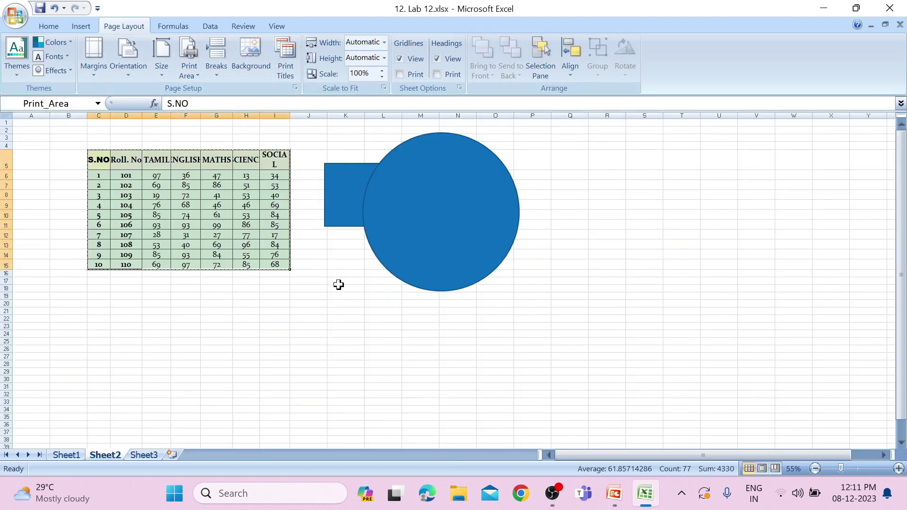
# Clear the print area from the sheet
pyautogui.click(189, 70)
pyautogui.click(219, 90)
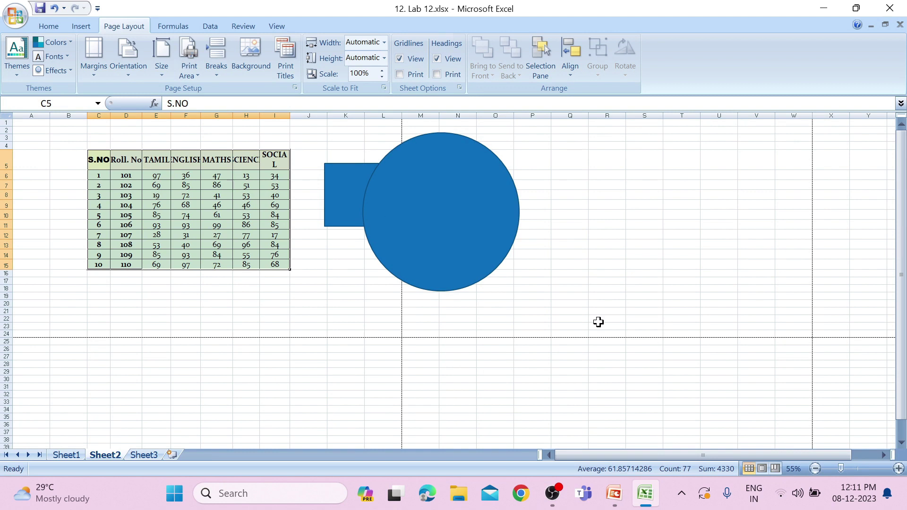
# Insert a page break at cell D7, inside the marks table
pyautogui.click(216, 76)
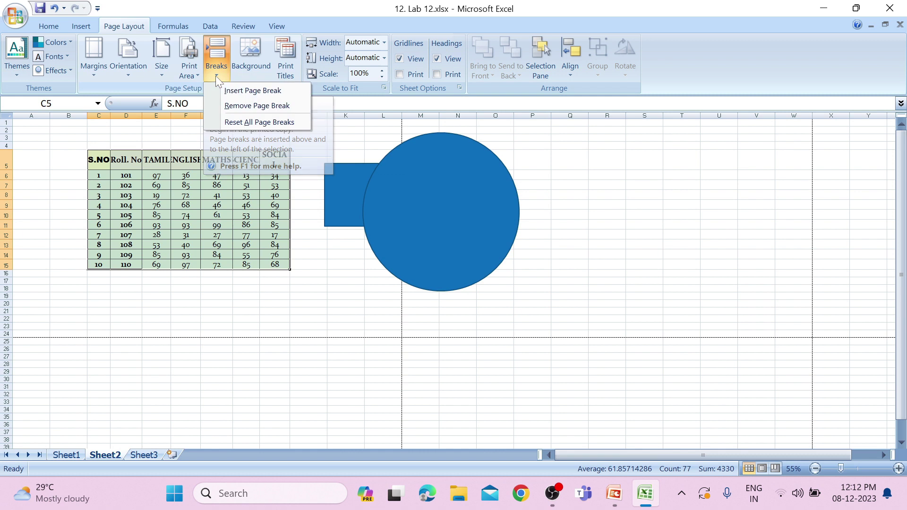
pyautogui.click(69, 207)
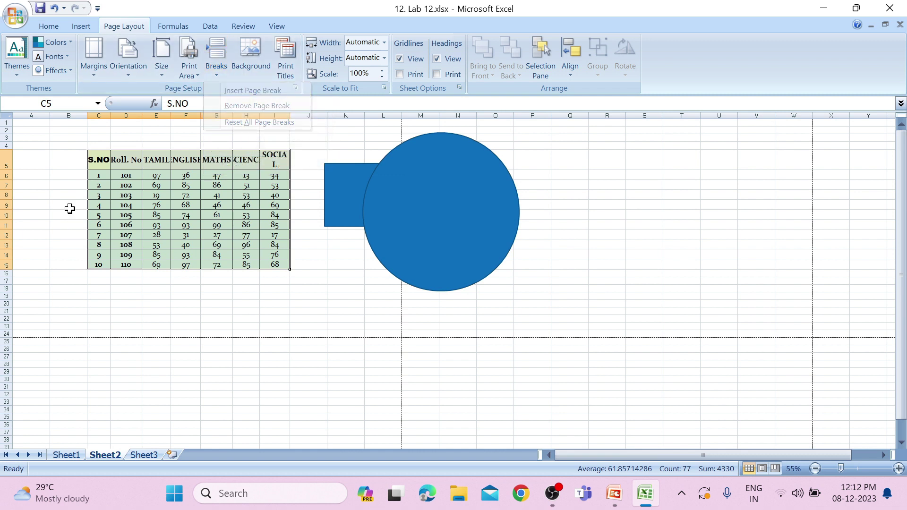
pyautogui.click(75, 183)
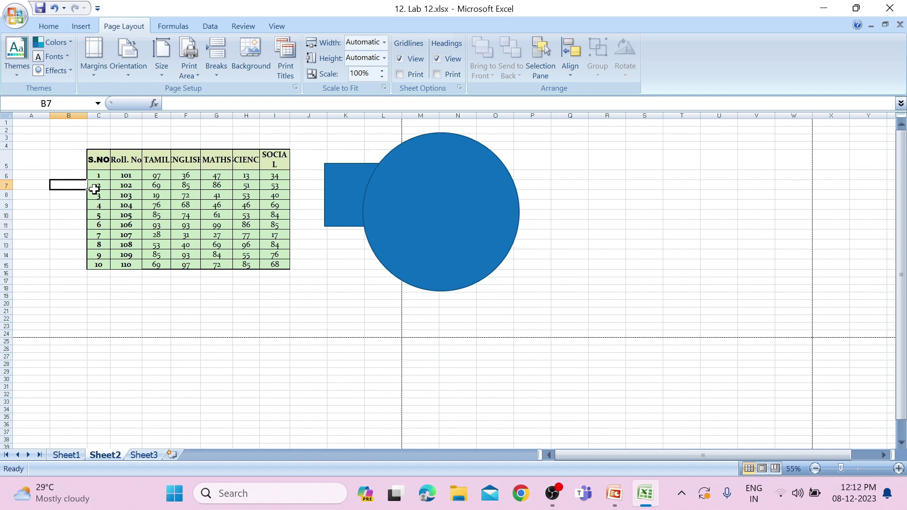
pyautogui.click(133, 184)
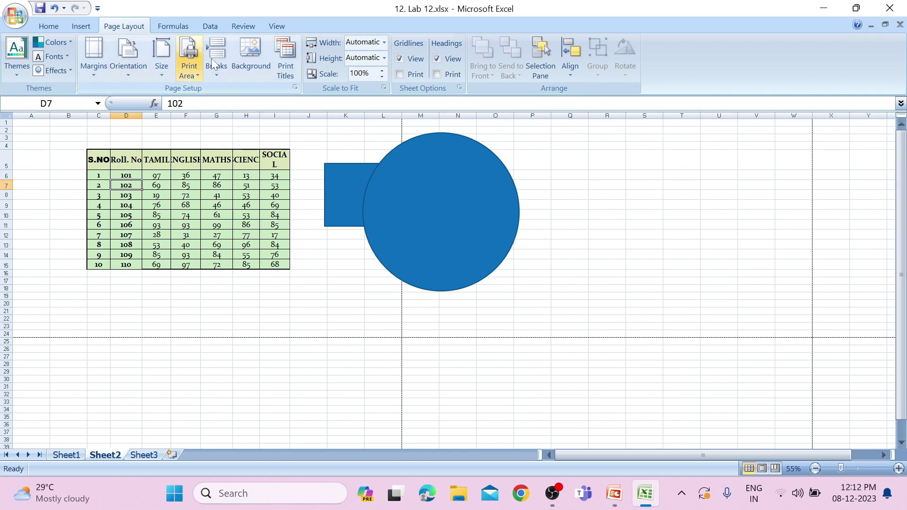
pyautogui.click(217, 75)
pyautogui.click(220, 94)
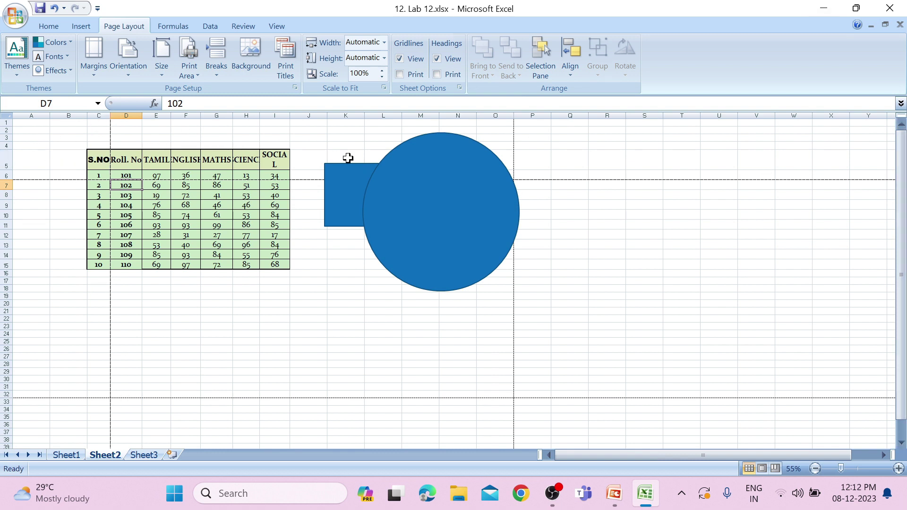
# Page through the split table and shapes in print preview and return to the worksheet
pyautogui.click(15, 16)
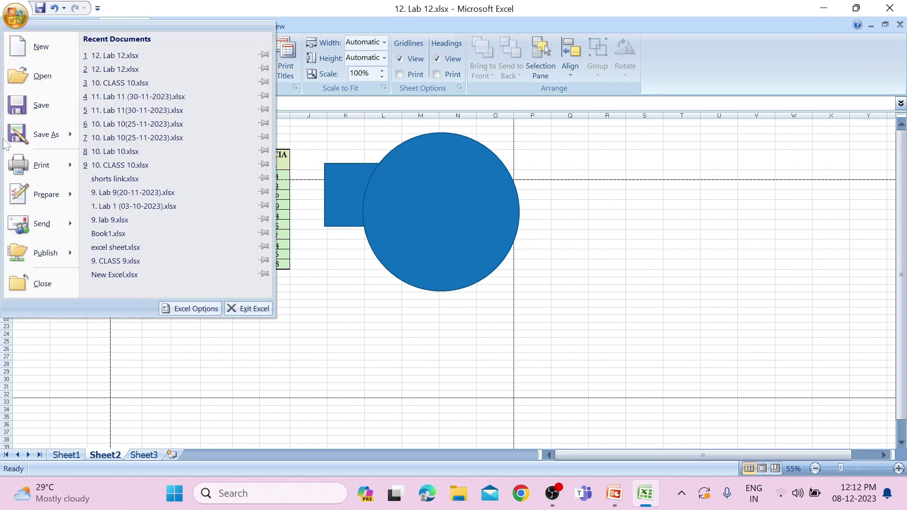
pyautogui.moveTo(19, 171)
pyautogui.click(127, 175)
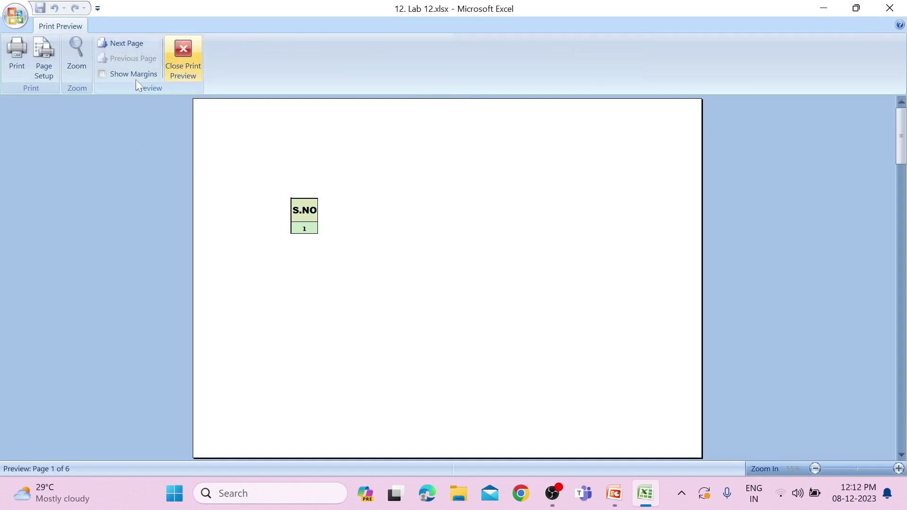
pyautogui.click(119, 44)
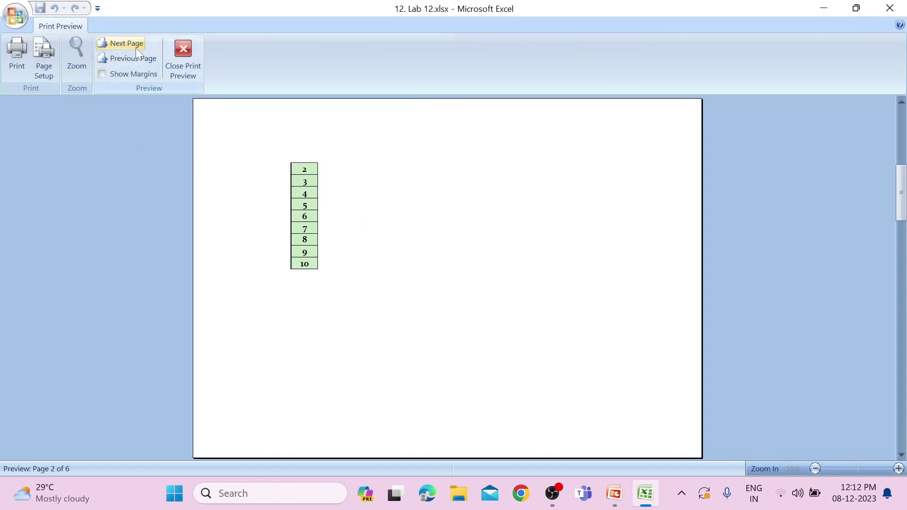
pyautogui.click(135, 47)
pyautogui.click(136, 47)
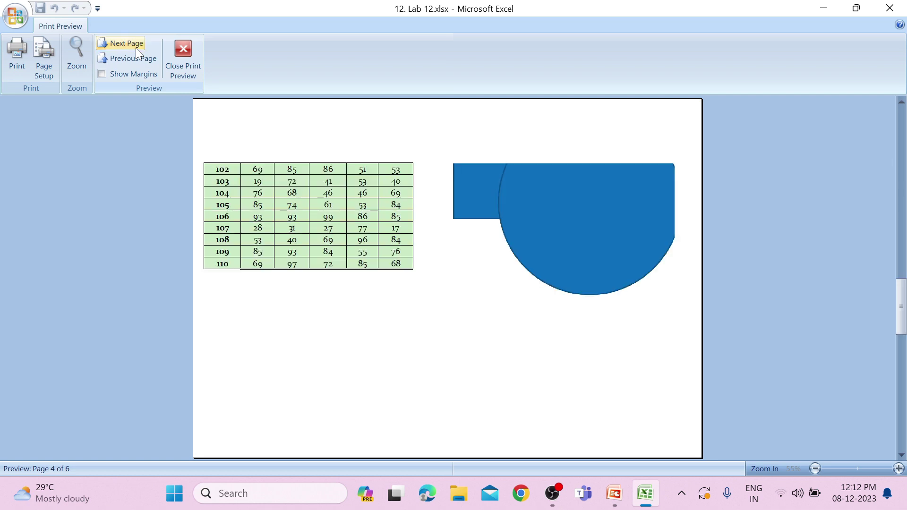
pyautogui.click(135, 47)
pyautogui.click(110, 56)
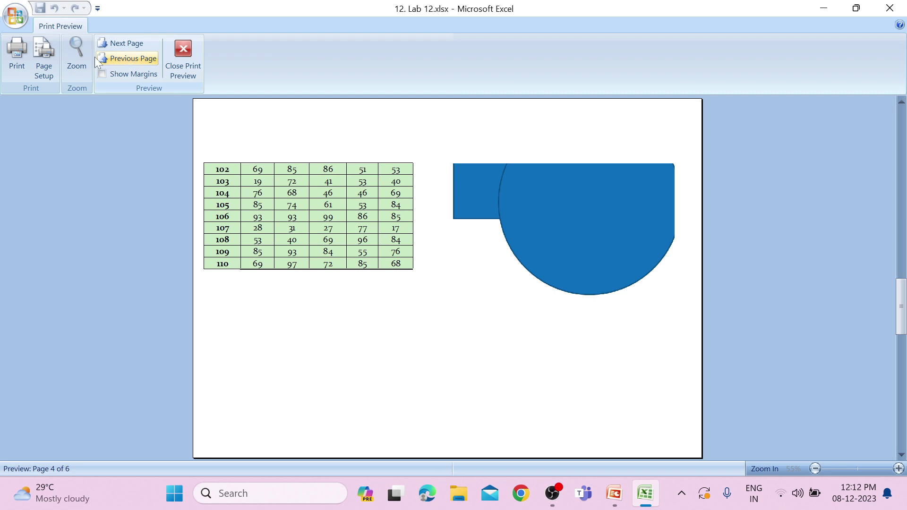
pyautogui.click(198, 60)
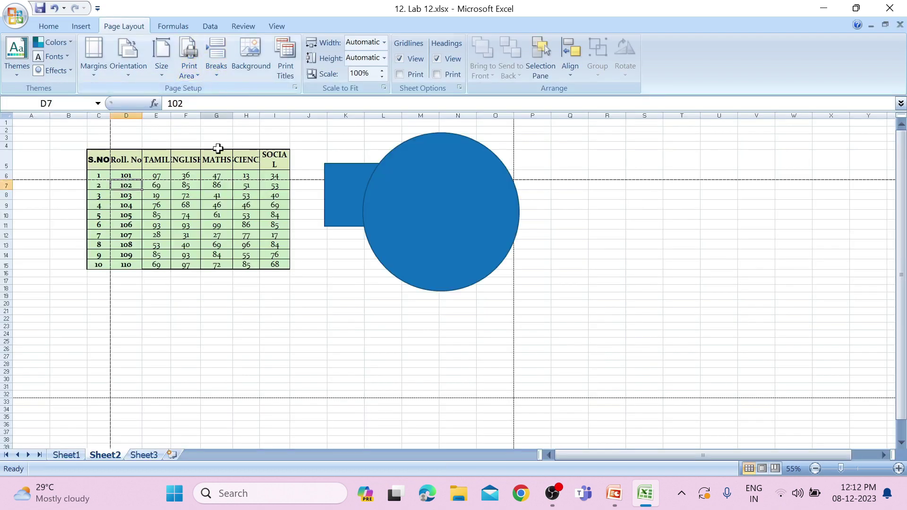
# Remove the page break at cell D7
pyautogui.click(226, 81)
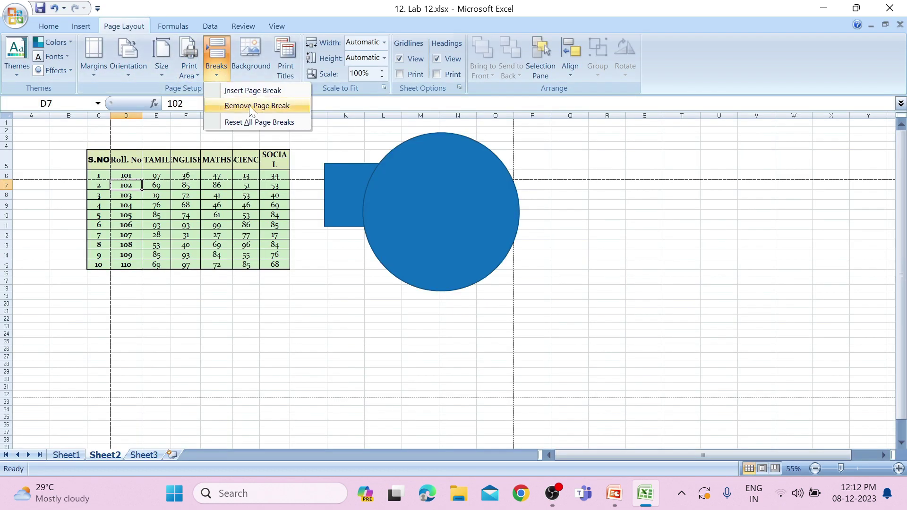
pyautogui.click(250, 106)
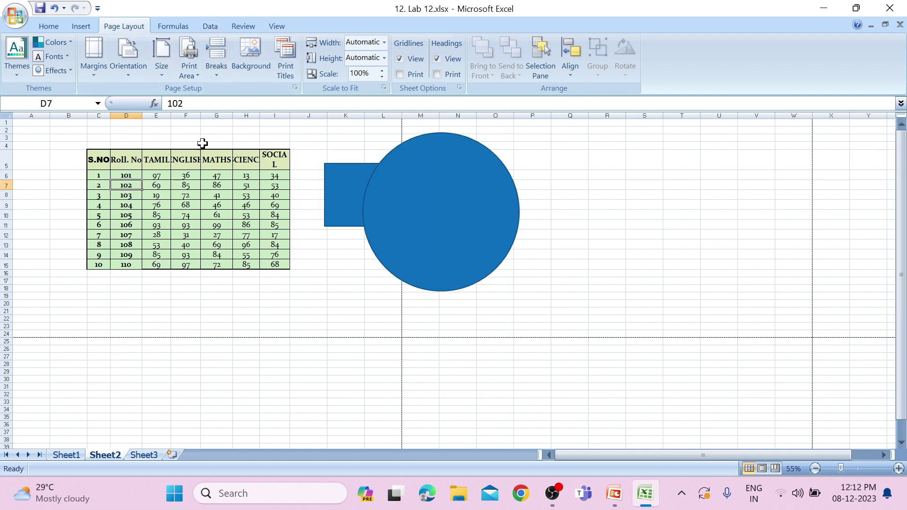
pyautogui.click(204, 226)
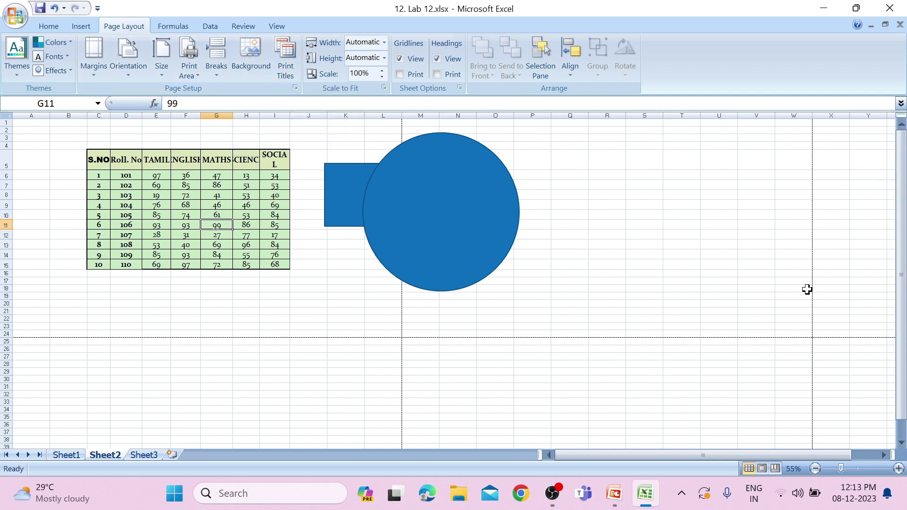
# Apply the picture 4. EDUCATION.jpg as the sheet background, look it over, and delete the background again
pyautogui.click(244, 50)
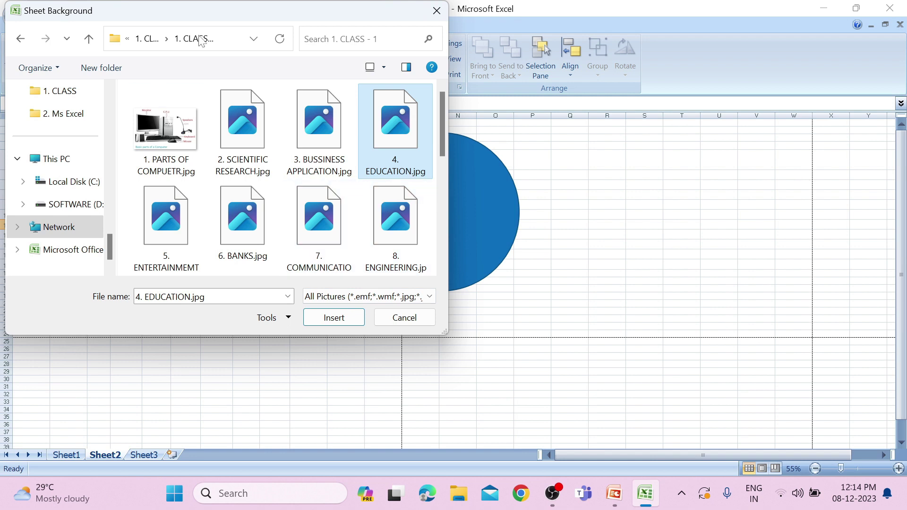
pyautogui.click(320, 319)
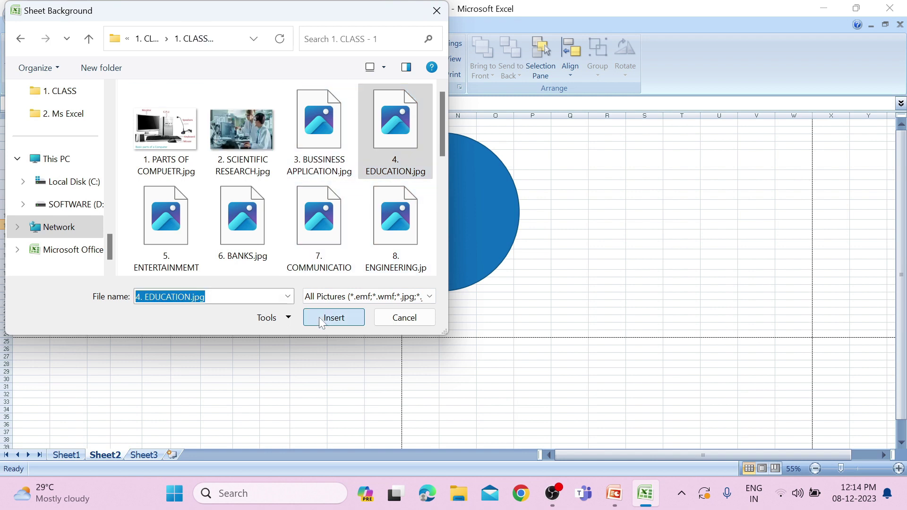
pyautogui.click(367, 319)
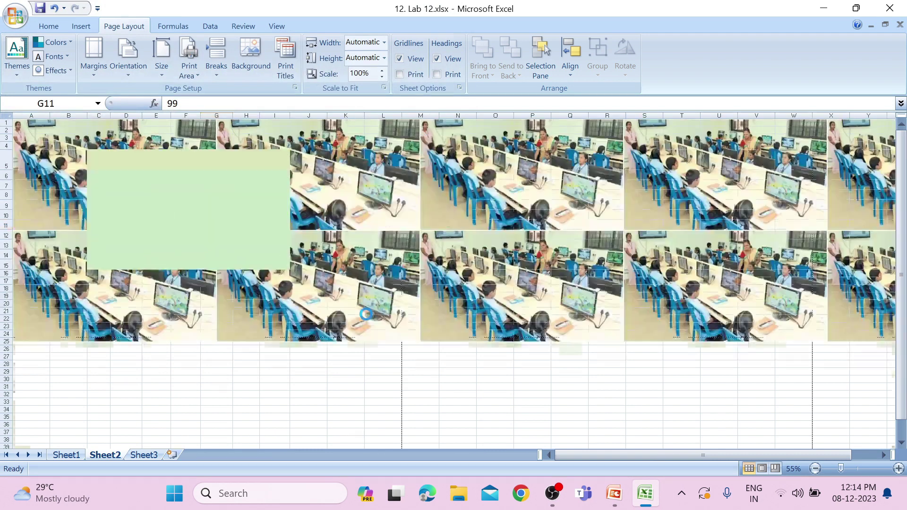
pyautogui.scroll(-12, 827, 212)
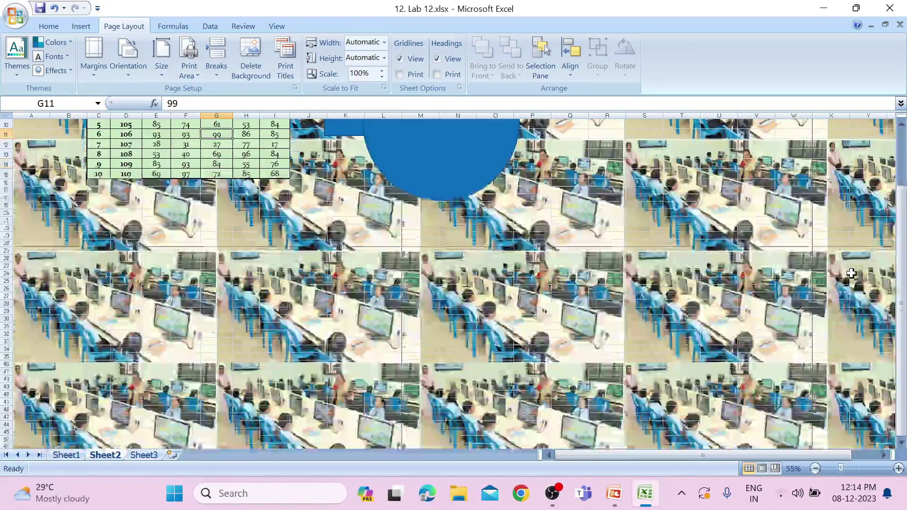
pyautogui.scroll(12, 796, 282)
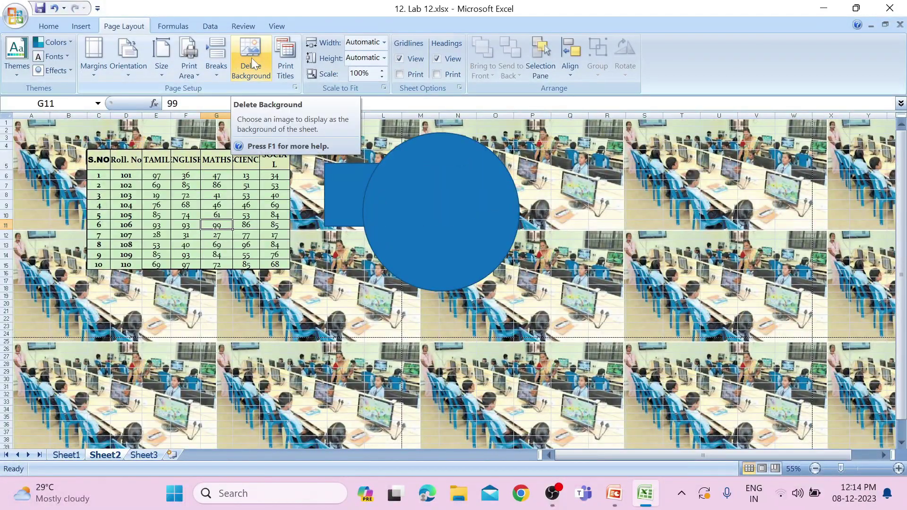
pyautogui.click(251, 58)
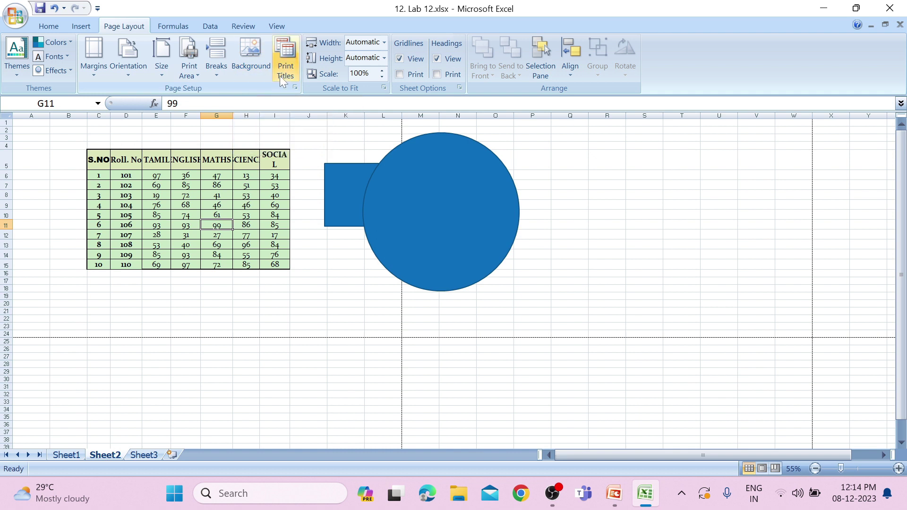
# Copy the marks rows in C8:I15 and paste them directly below the table, starting at C16
pyautogui.keyDown('ctrl'); pyautogui.scroll(2, 313, 178); pyautogui.keyUp('ctrl')
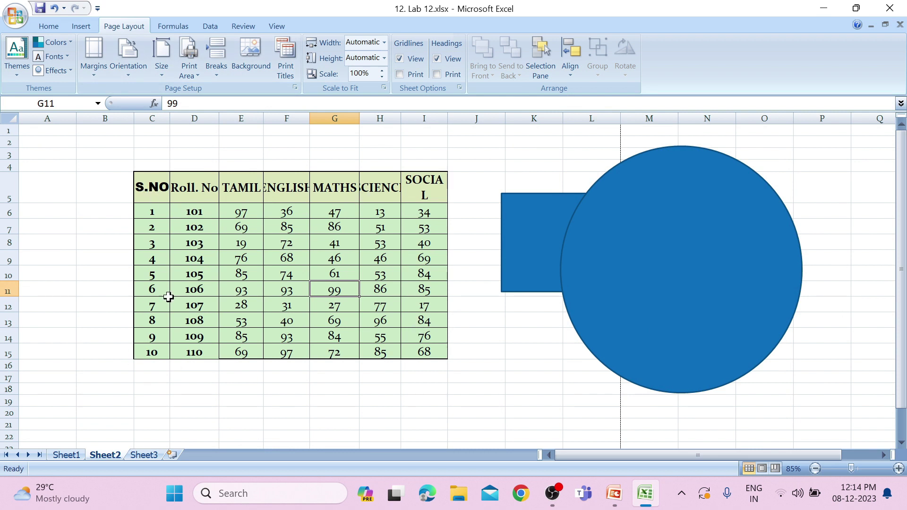
pyautogui.scroll(-2, 189, 394)
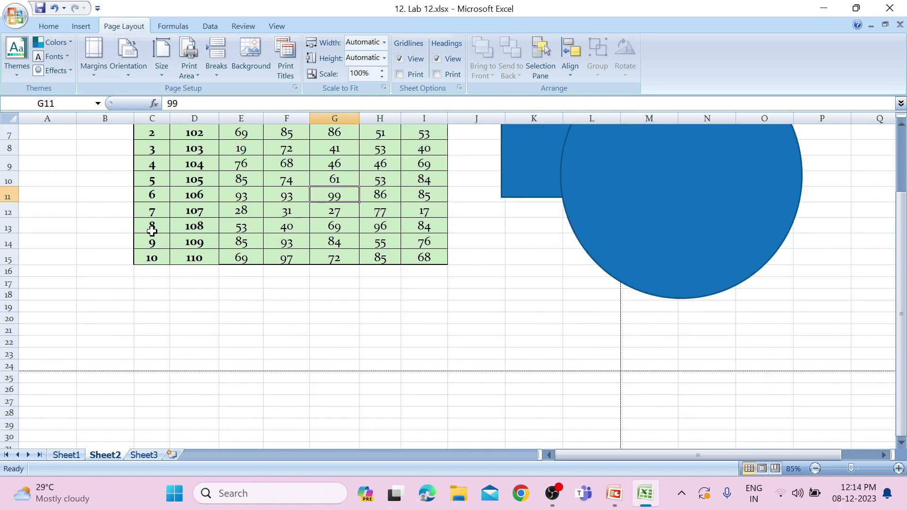
pyautogui.click(151, 230)
pyautogui.moveTo(151, 230); pyautogui.dragTo(429, 253)
pyautogui.scroll(2, 207, 241)
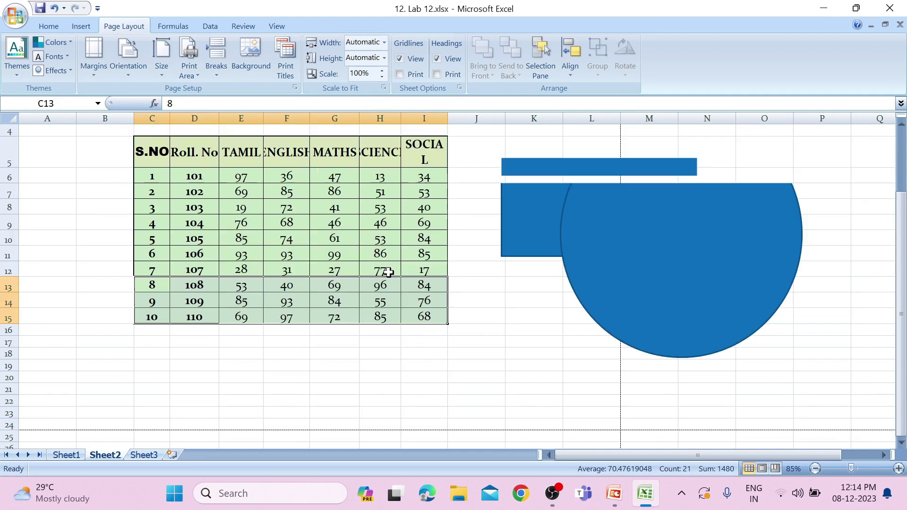
pyautogui.moveTo(150, 243); pyautogui.dragTo(419, 349)
pyautogui.hotkey('ctrl', 'c')
pyautogui.scroll(-2, 194, 320)
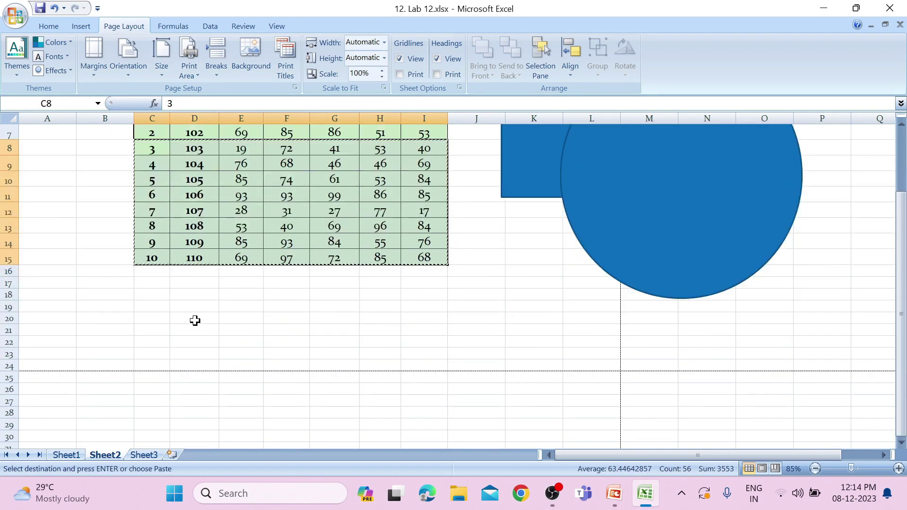
pyautogui.click(162, 270)
pyautogui.press('Return')
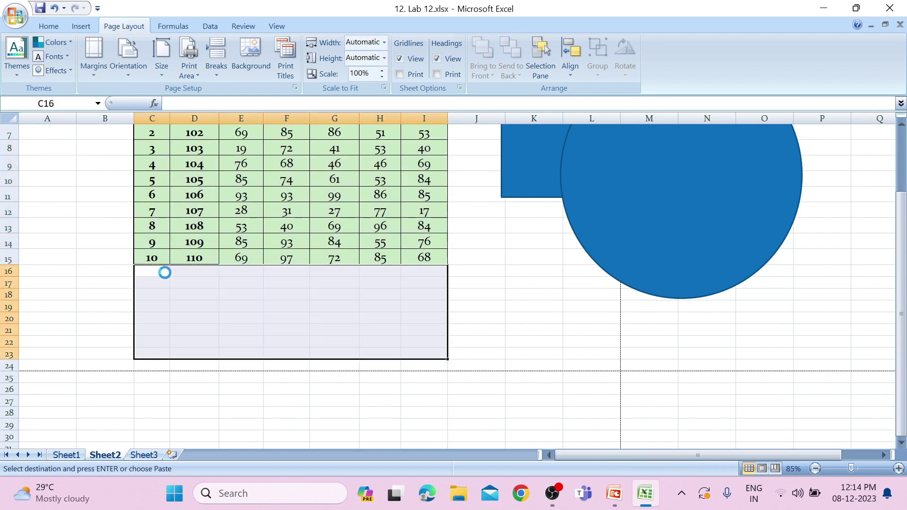
# Paste the copied marks rows three more times down the table, starting at C24, C32 and C40
pyautogui.scroll(-2, 159, 298)
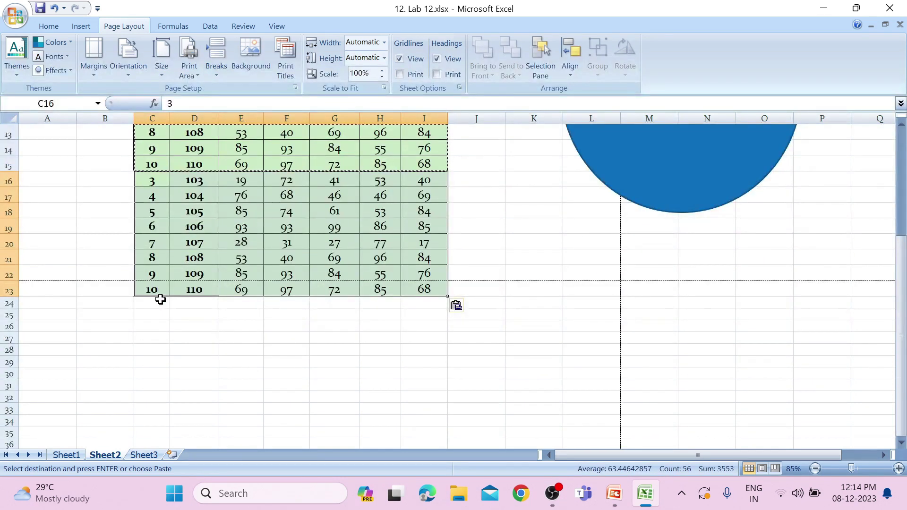
pyautogui.click(160, 300)
pyautogui.press('Return')
pyautogui.scroll(-4, 159, 299)
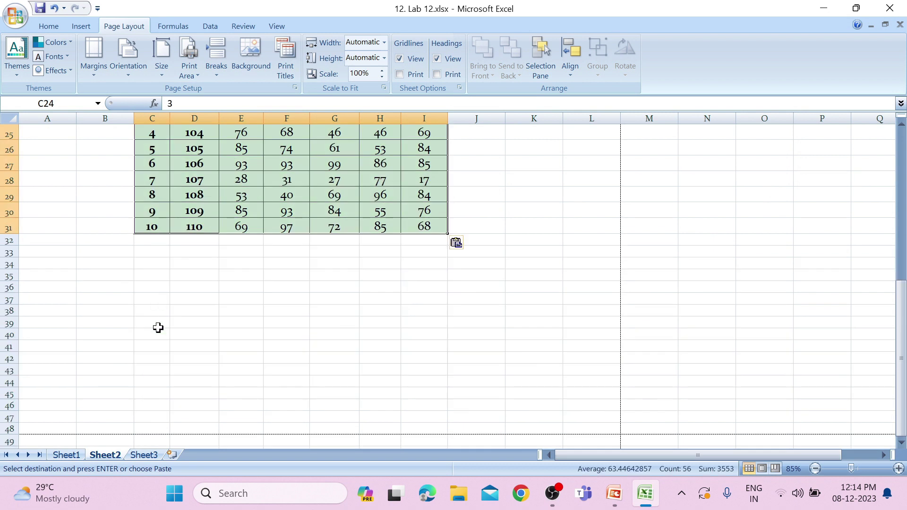
pyautogui.click(157, 240)
pyautogui.press('Return')
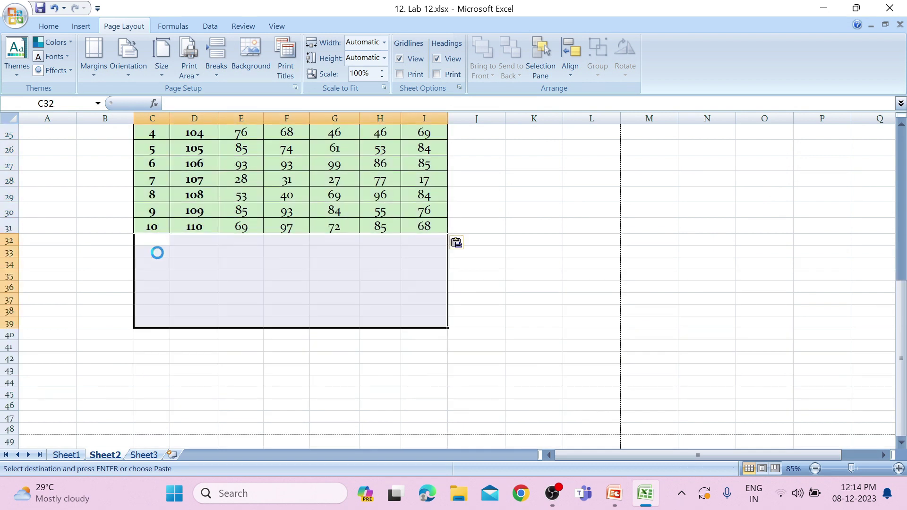
pyautogui.scroll(-2, 151, 300)
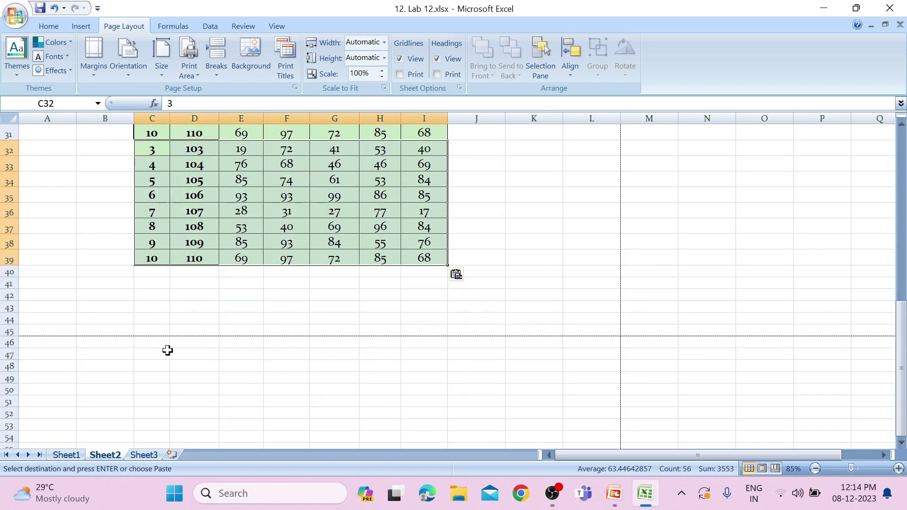
pyautogui.click(156, 275)
pyautogui.hotkey('ctrl', 'v')
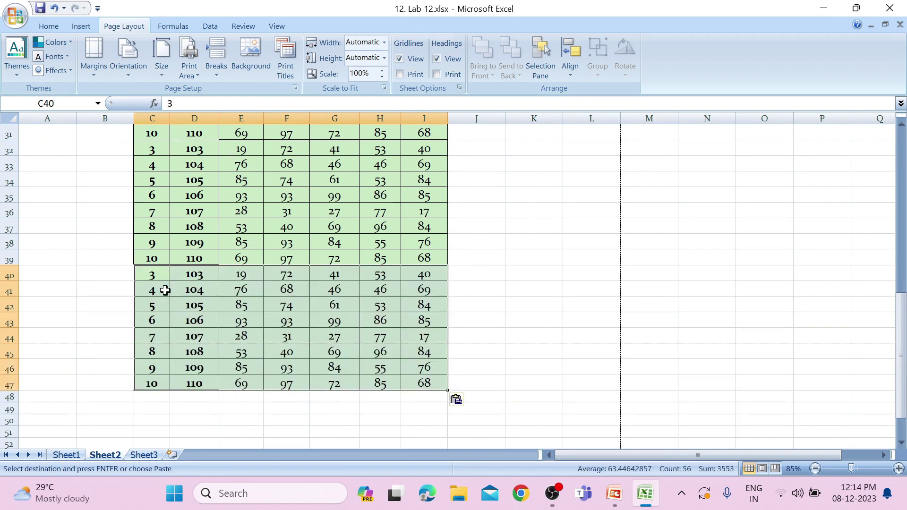
# Look through the extended marks table and examine where the page breaks cut its rows
pyautogui.scroll(10, 160, 289)
pyautogui.scroll(-3, 378, 326)
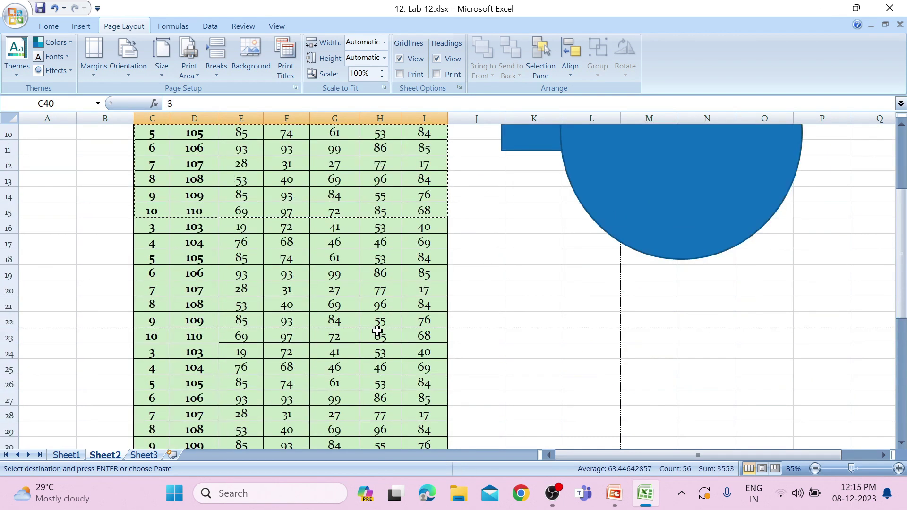
pyautogui.scroll(-4, 511, 345)
pyautogui.scroll(-3, 576, 319)
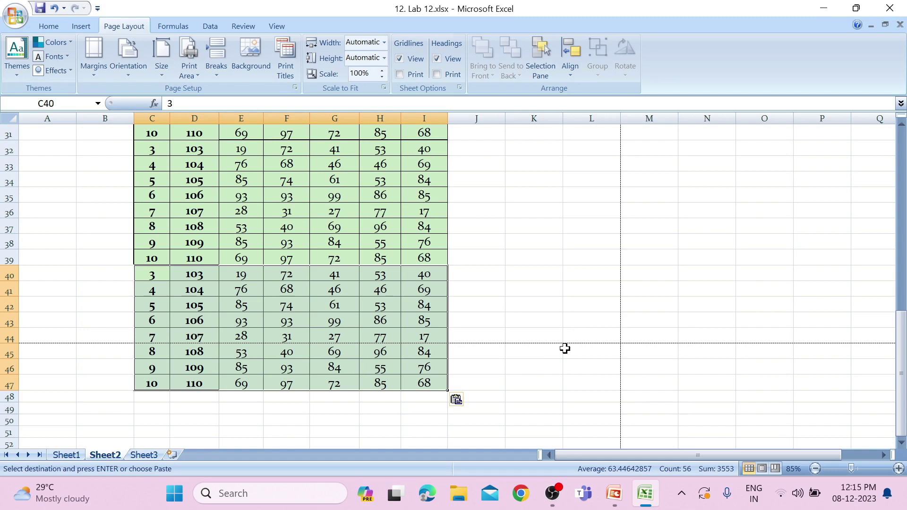
pyautogui.scroll(-8, 565, 348)
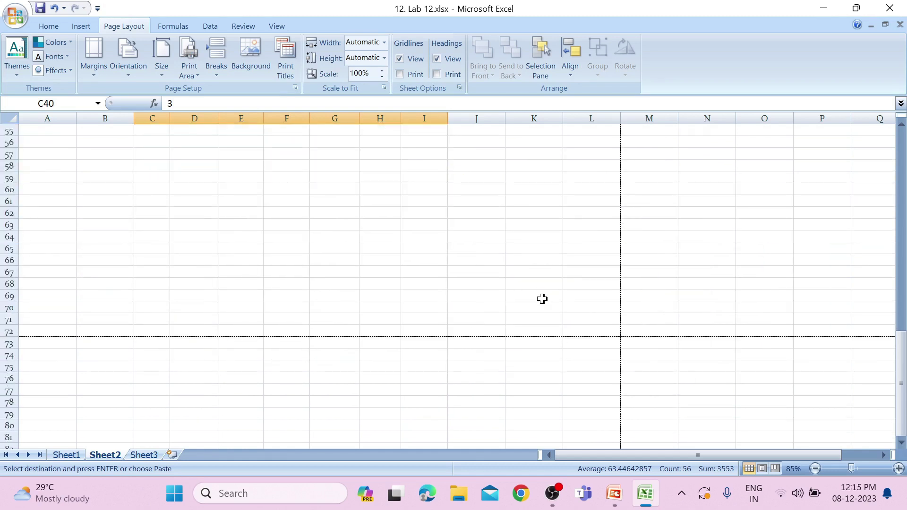
pyautogui.scroll(18, 541, 298)
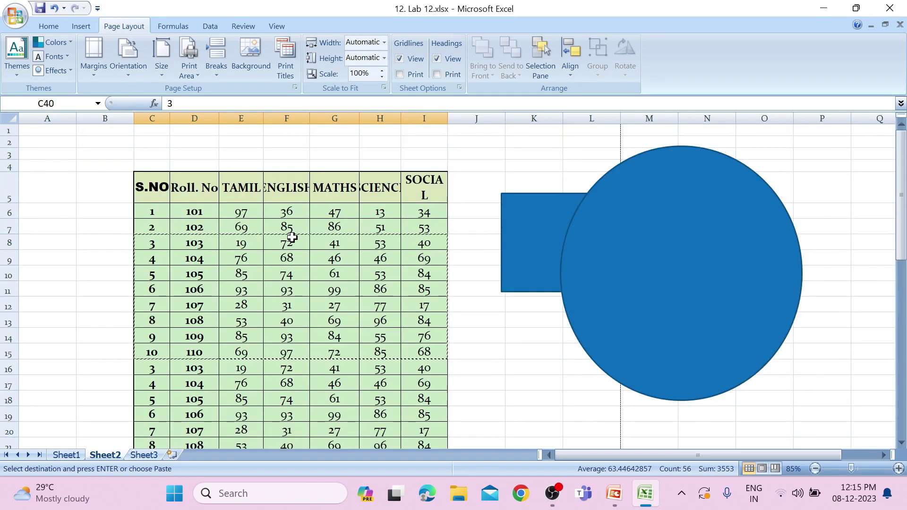
pyautogui.scroll(-2, 291, 237)
pyautogui.scroll(2, 269, 253)
# Open the print preview of the extended marks table, page through it to check the header row on each page, and close it
pyautogui.click(15, 16)
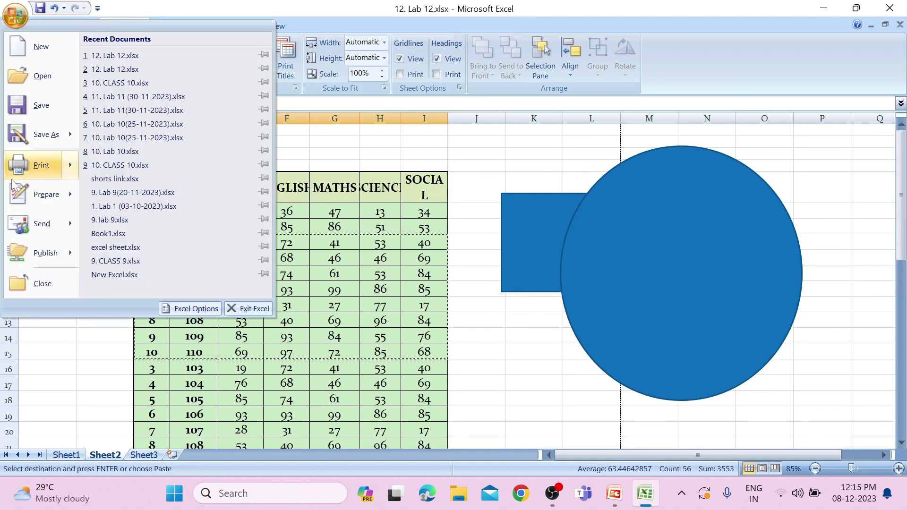
pyautogui.moveTo(48, 166)
pyautogui.click(136, 141)
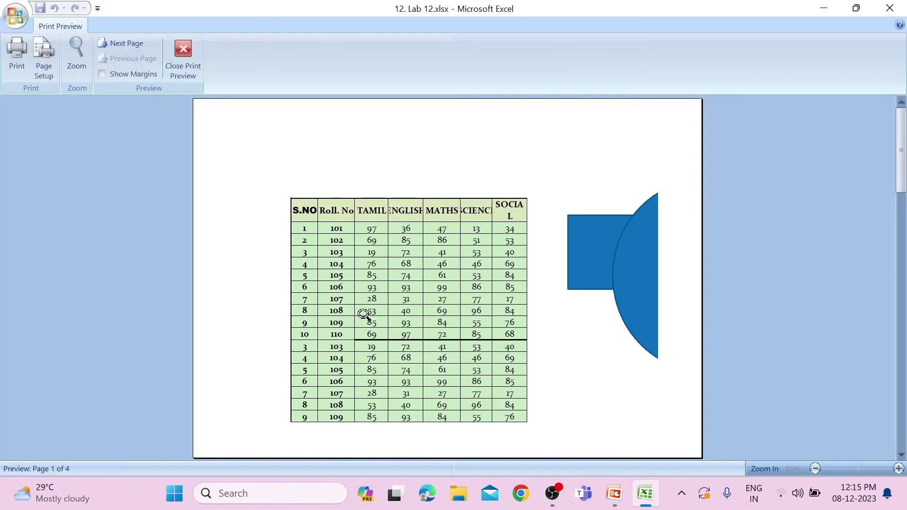
pyautogui.click(128, 42)
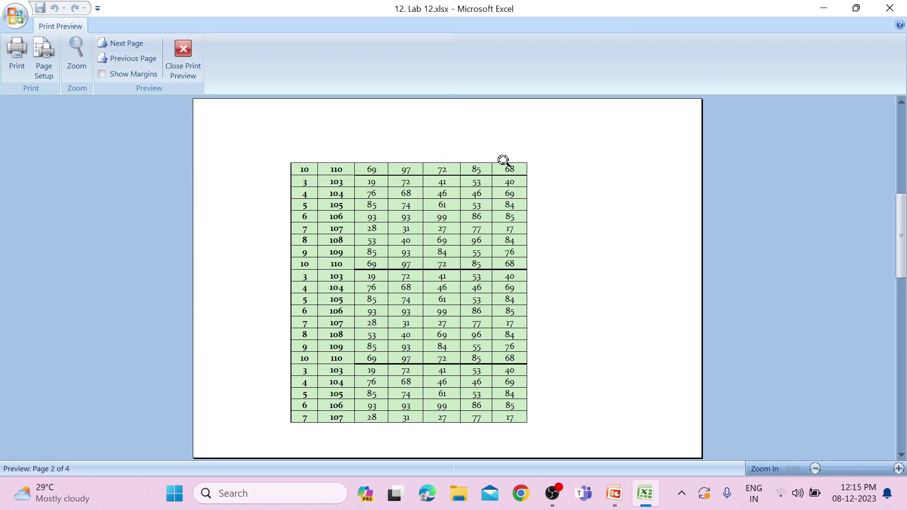
pyautogui.click(135, 44)
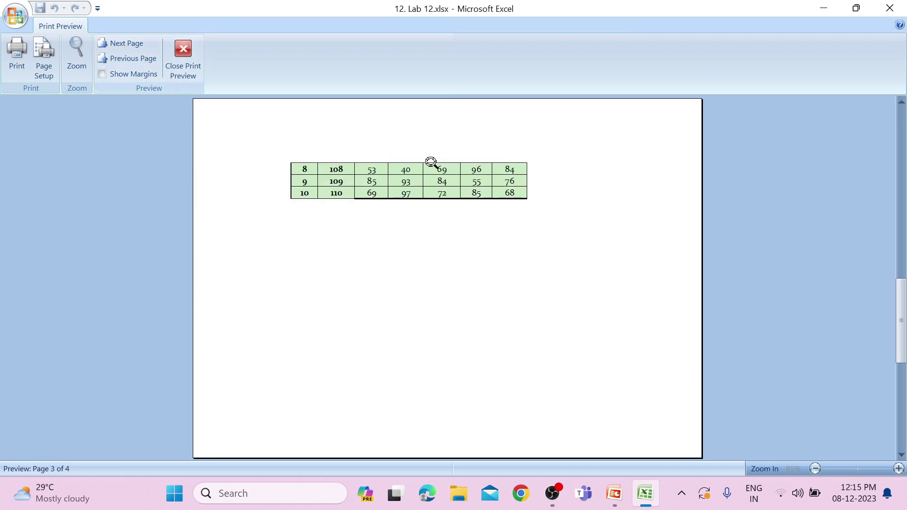
pyautogui.click(107, 60)
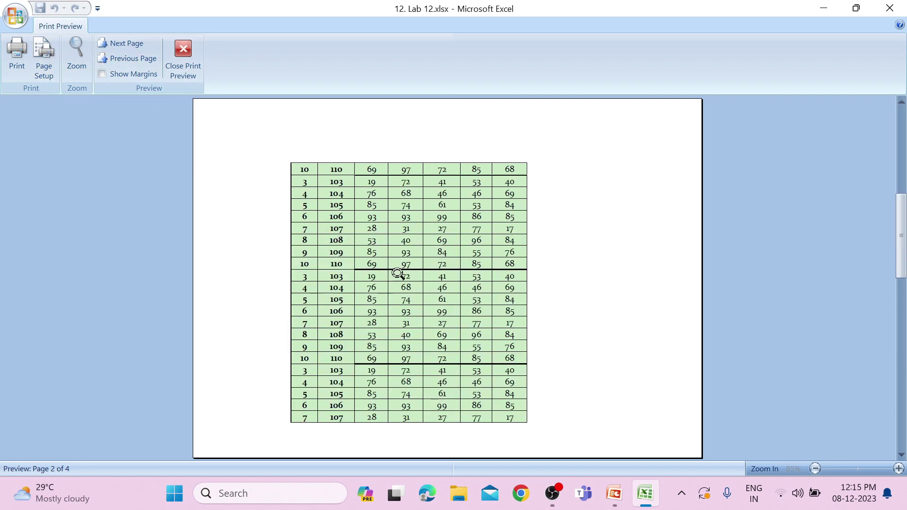
pyautogui.click(112, 46)
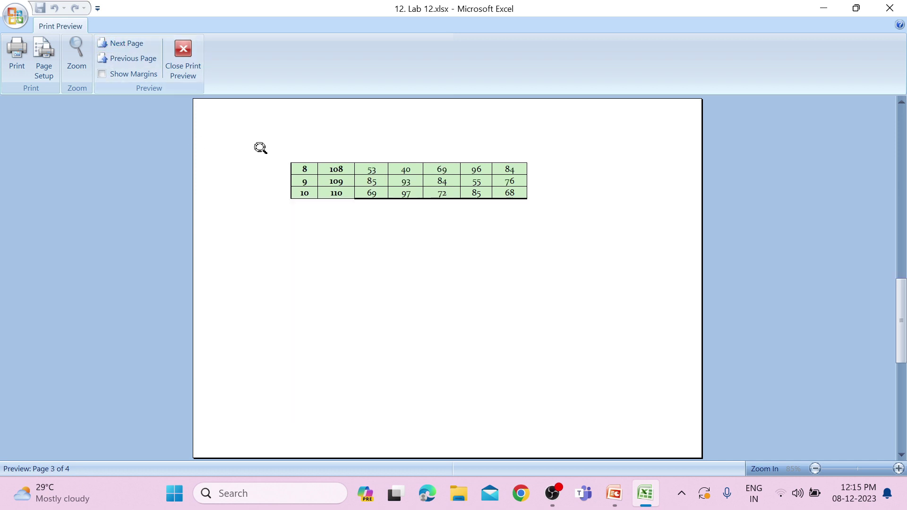
pyautogui.click(142, 55)
pyautogui.click(143, 56)
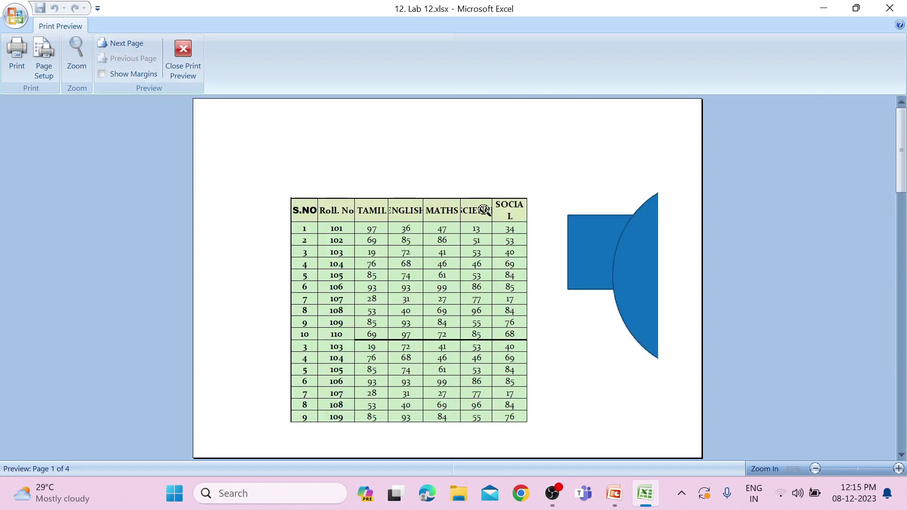
pyautogui.scroll(-1, 387, 321)
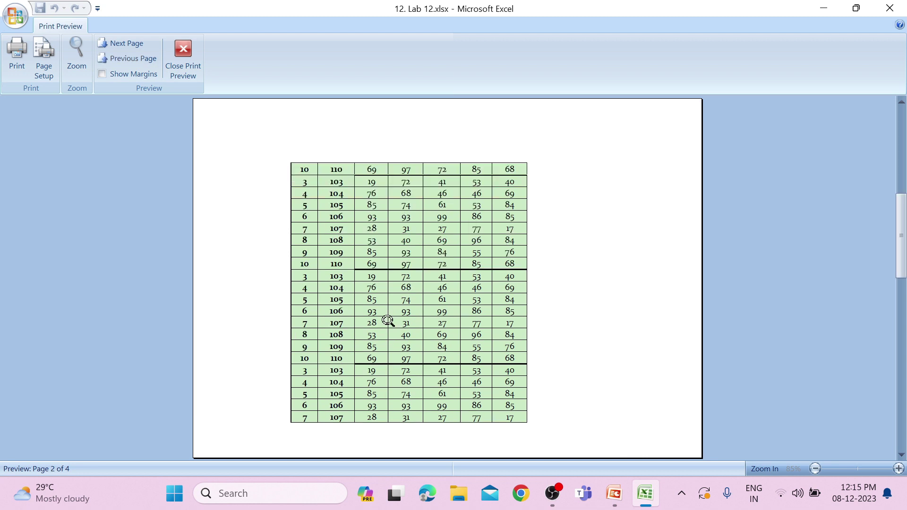
pyautogui.click(188, 70)
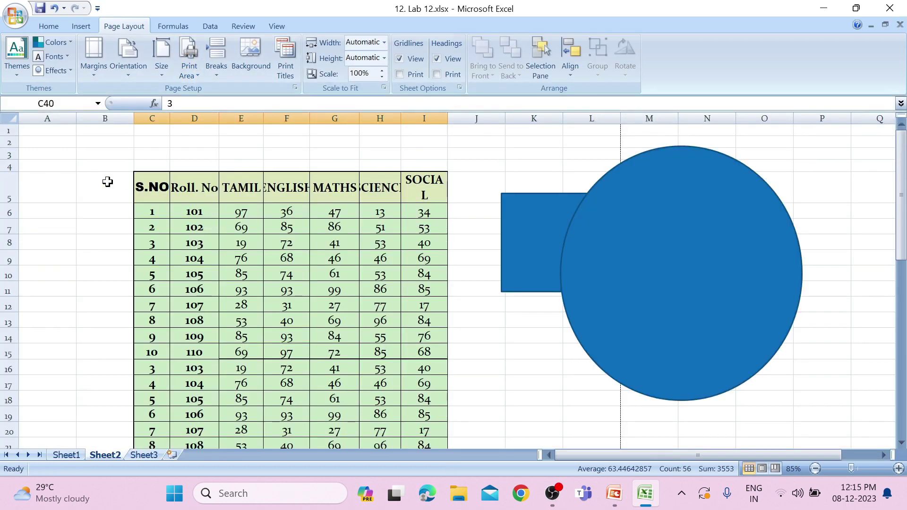
# Open the Print Titles settings and set the print area to the whole marks table, C5:I47
pyautogui.scroll(-3, 87, 198)
pyautogui.scroll(-2, 136, 313)
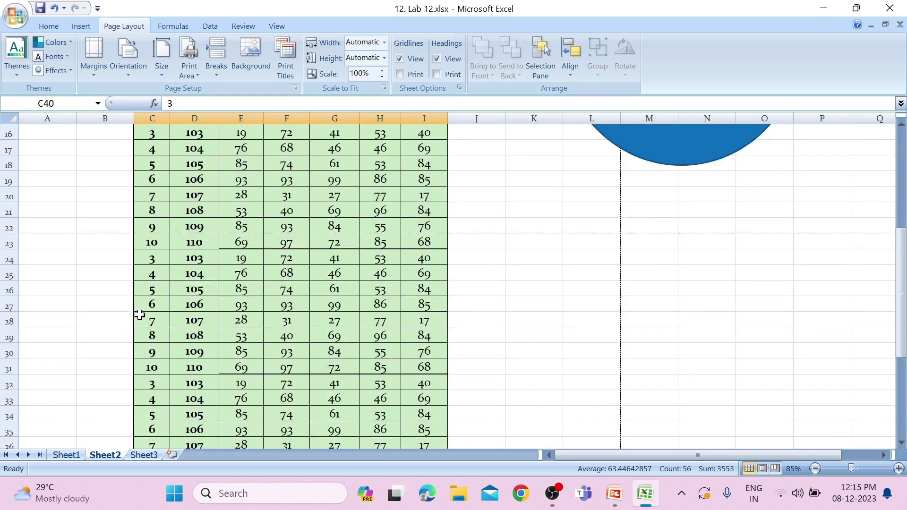
pyautogui.scroll(-8, 140, 314)
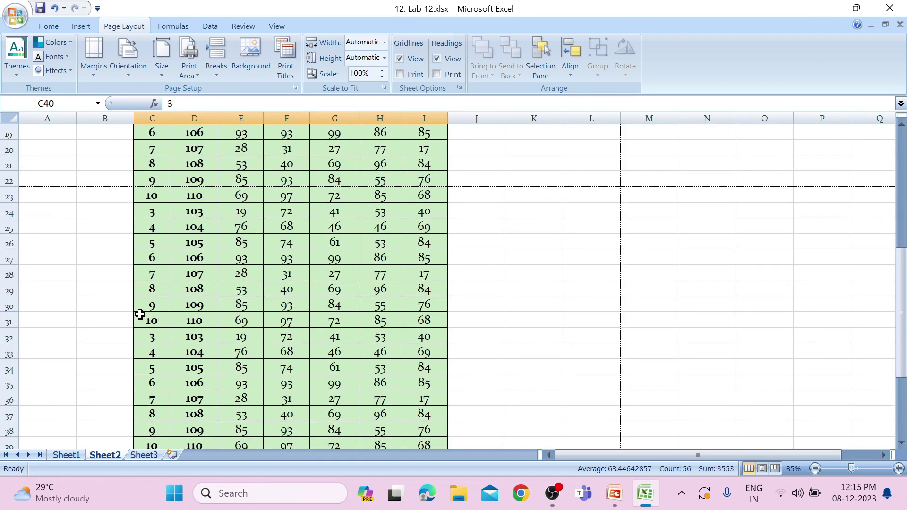
pyautogui.scroll(1, 210, 310)
pyautogui.scroll(9, 210, 310)
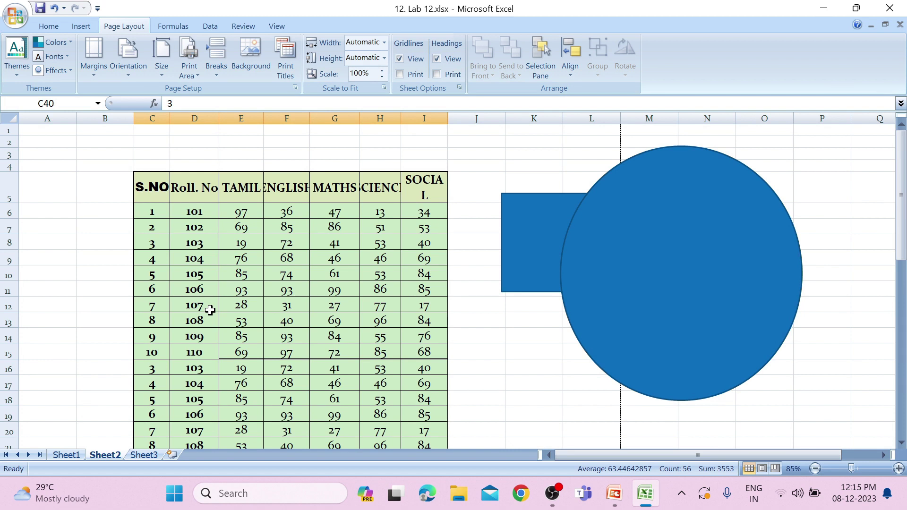
pyautogui.click(283, 68)
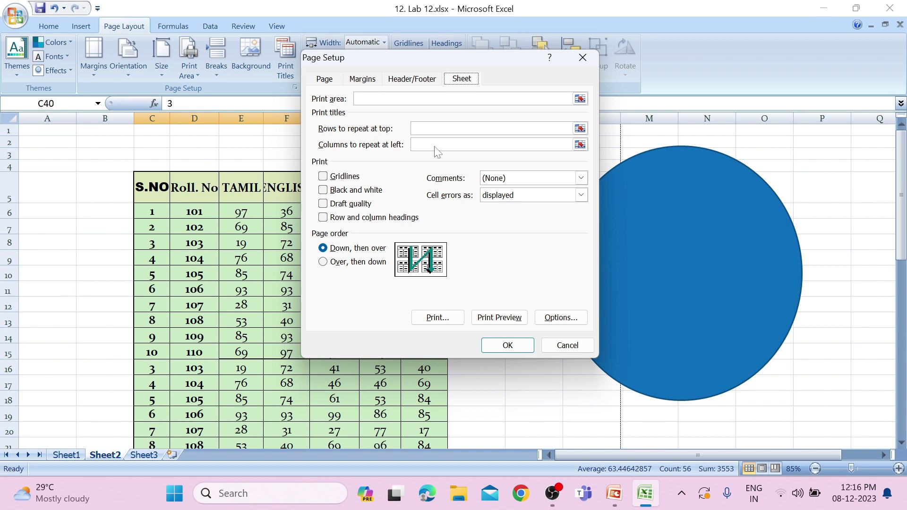
pyautogui.click(583, 102)
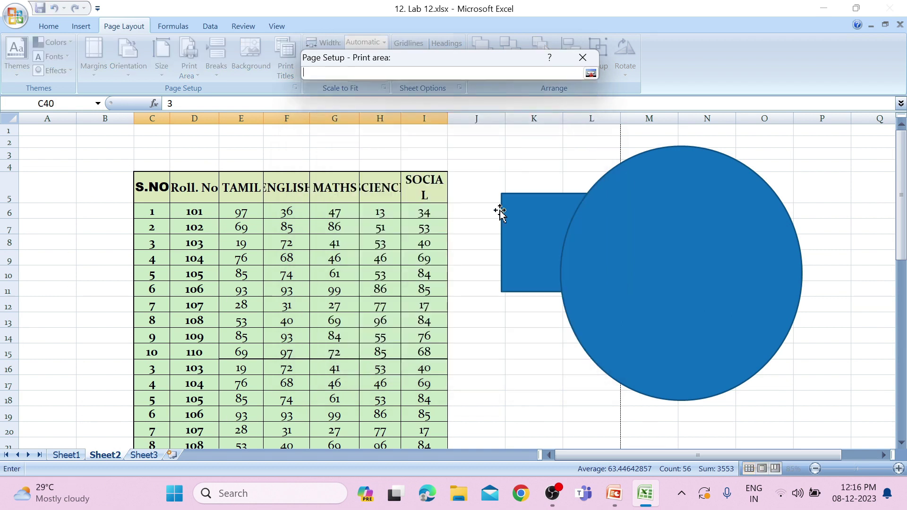
pyautogui.moveTo(163, 187); pyautogui.dragTo(413, 424)
pyautogui.scroll(9, 413, 424)
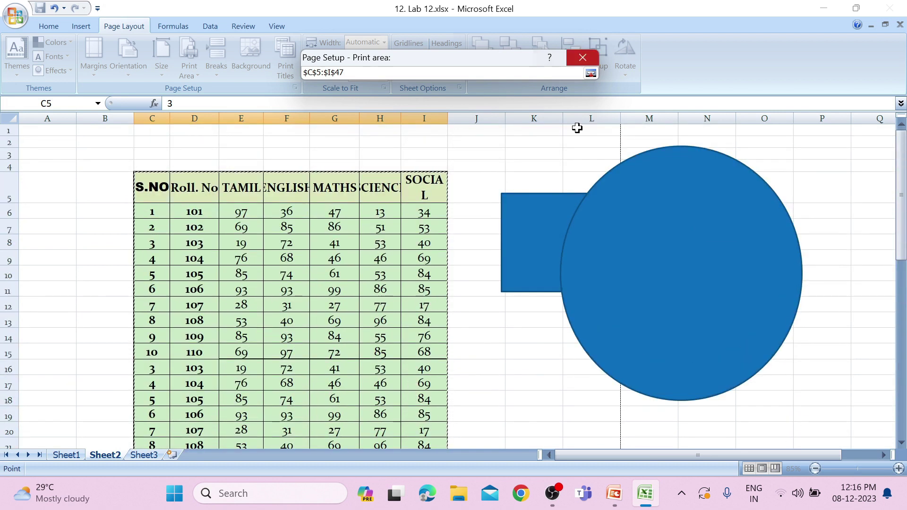
pyautogui.click(590, 73)
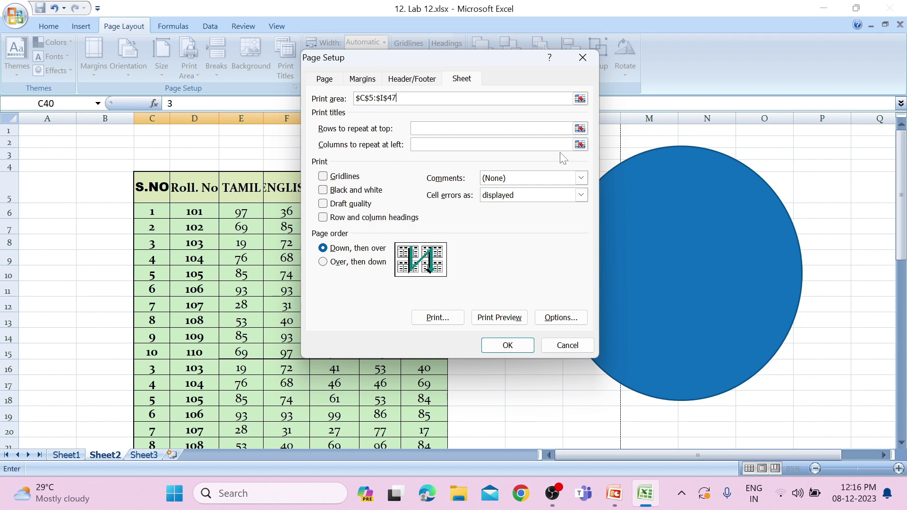
# Set row 5 to repeat at the top of each page, try the Over, then down page order, and return to Down, then over
pyautogui.click(580, 129)
pyautogui.click(13, 190)
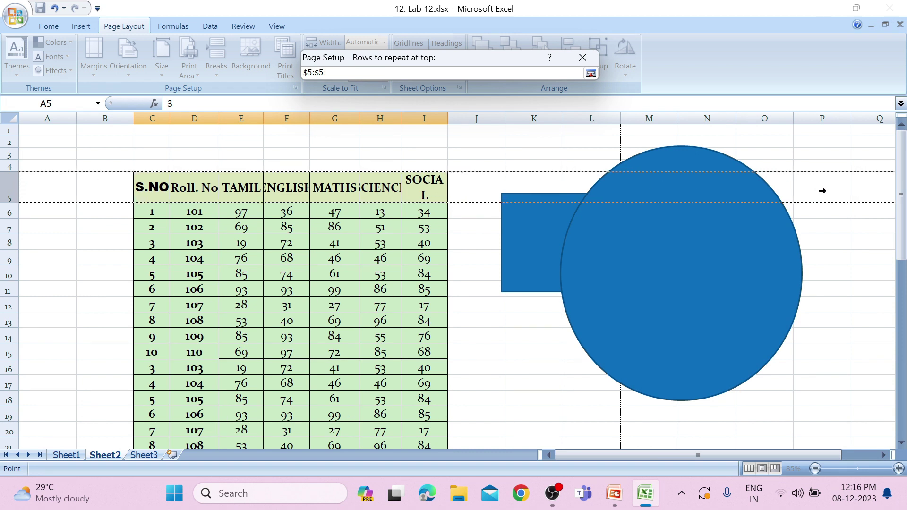
pyautogui.click(590, 74)
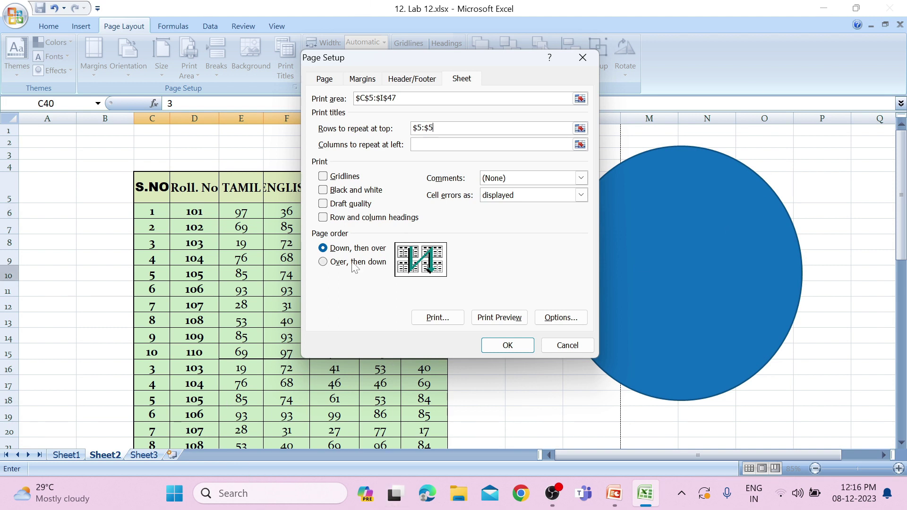
pyautogui.click(330, 265)
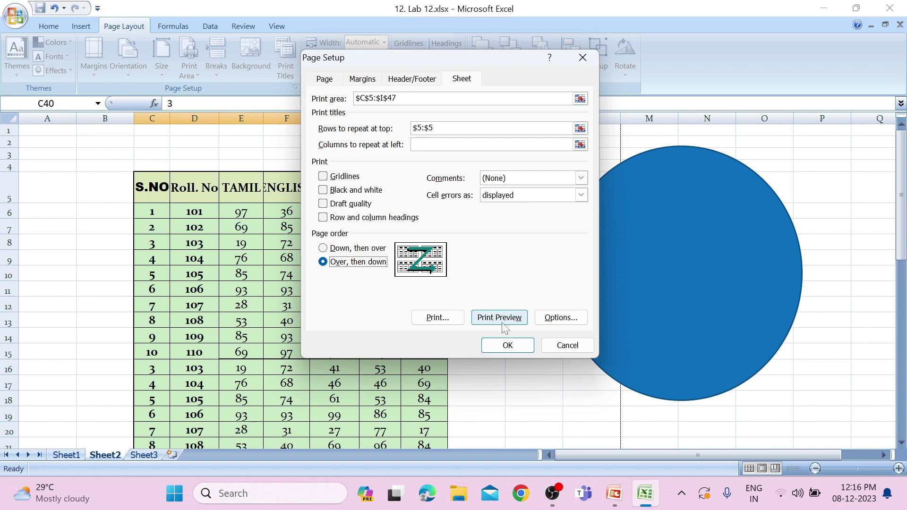
pyautogui.click(333, 249)
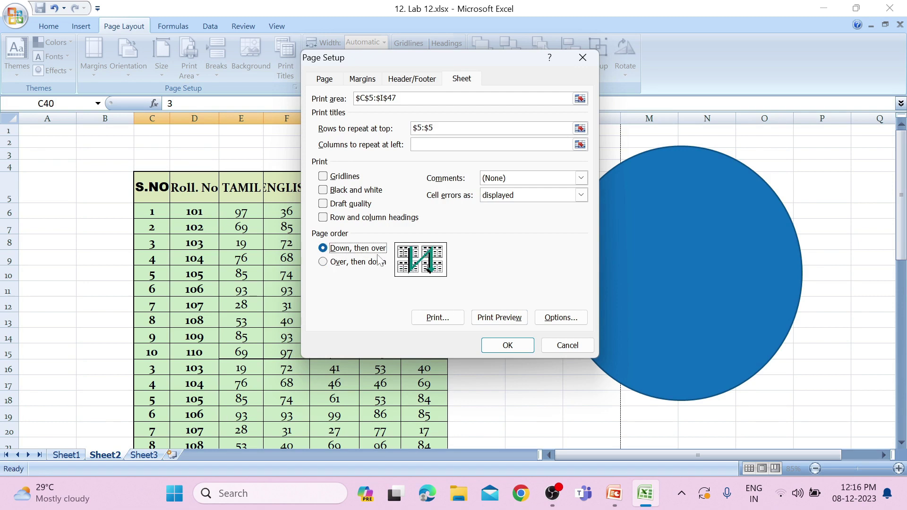
# Preview the printout from the page setup, check the repeated header row on every page, and close the preview
pyautogui.click(505, 319)
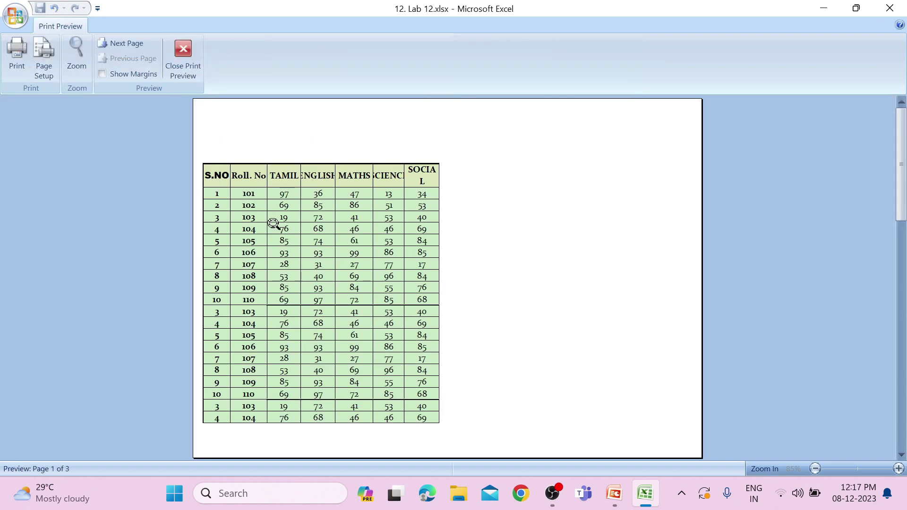
pyautogui.click(105, 45)
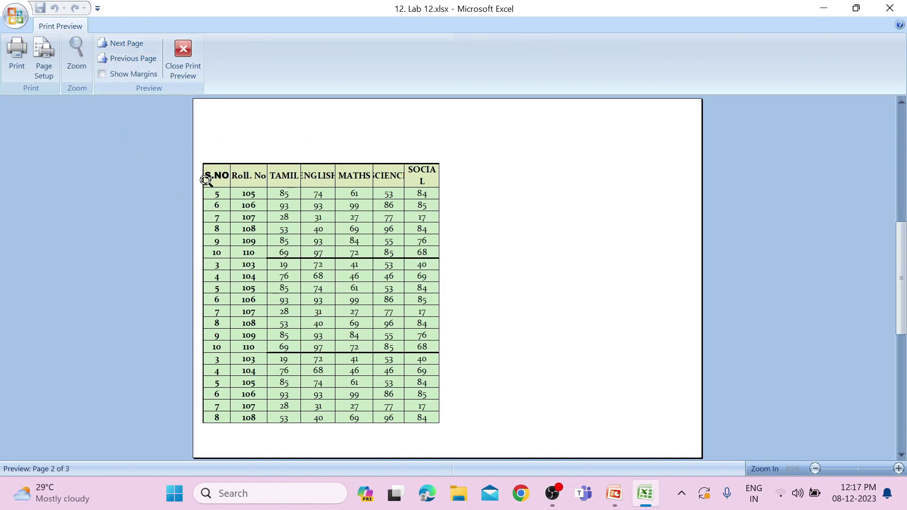
pyautogui.click(125, 42)
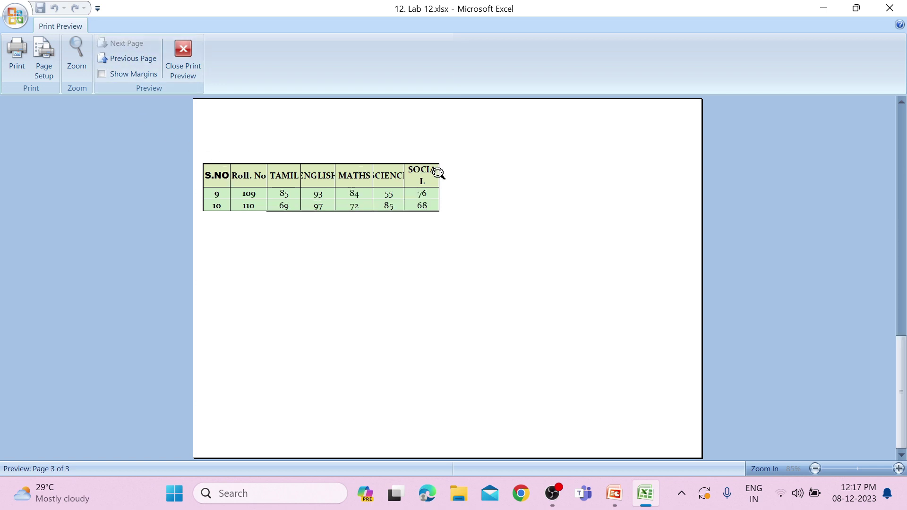
pyautogui.click(119, 66)
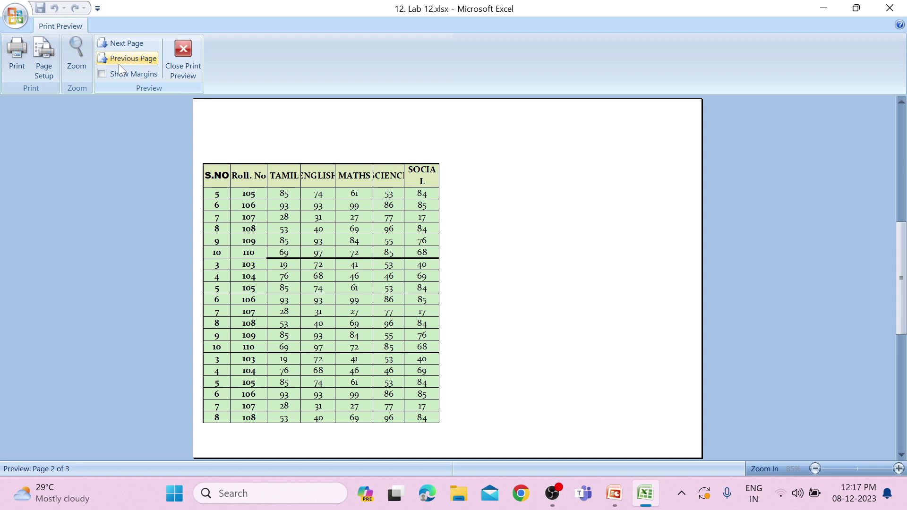
pyautogui.click(119, 65)
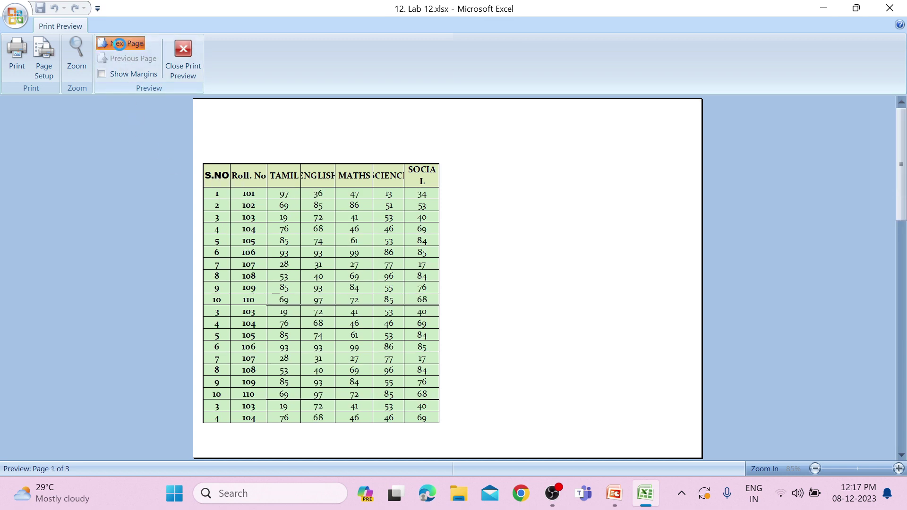
pyautogui.click(124, 43)
pyautogui.click(124, 43)
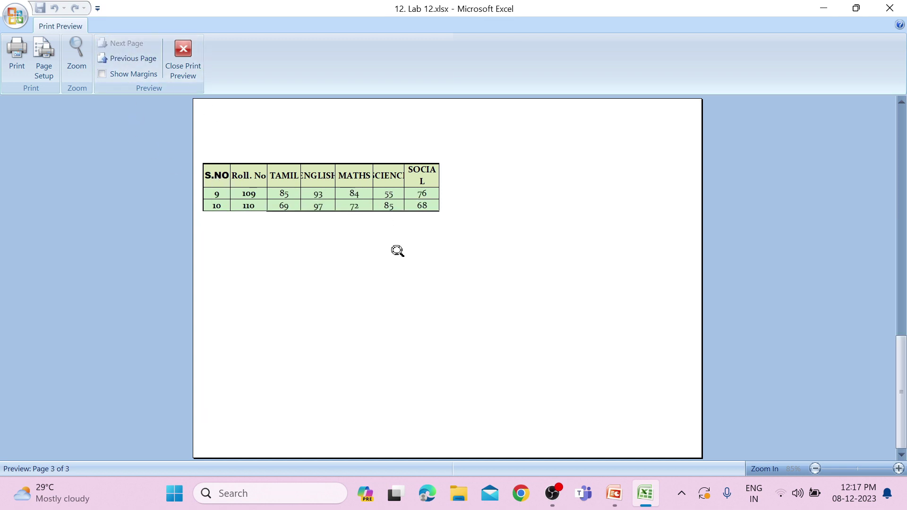
pyautogui.click(202, 72)
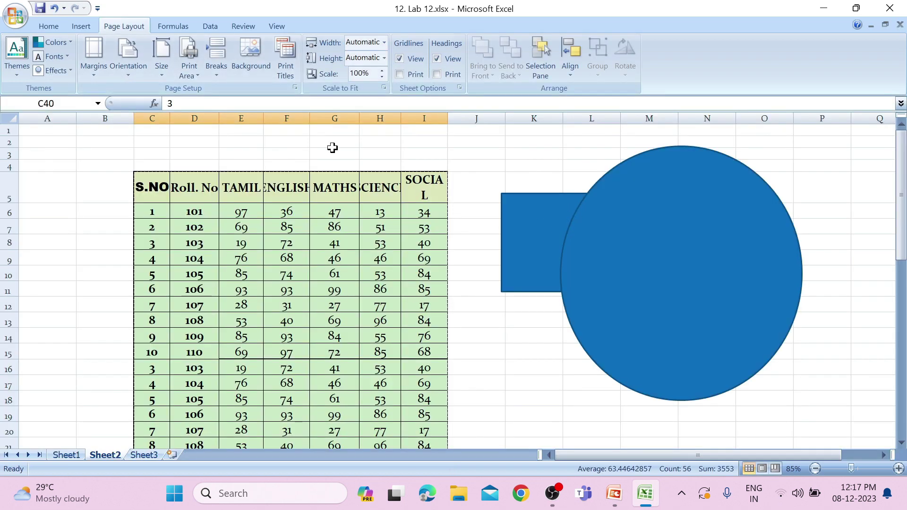
pyautogui.scroll(-1, 241, 248)
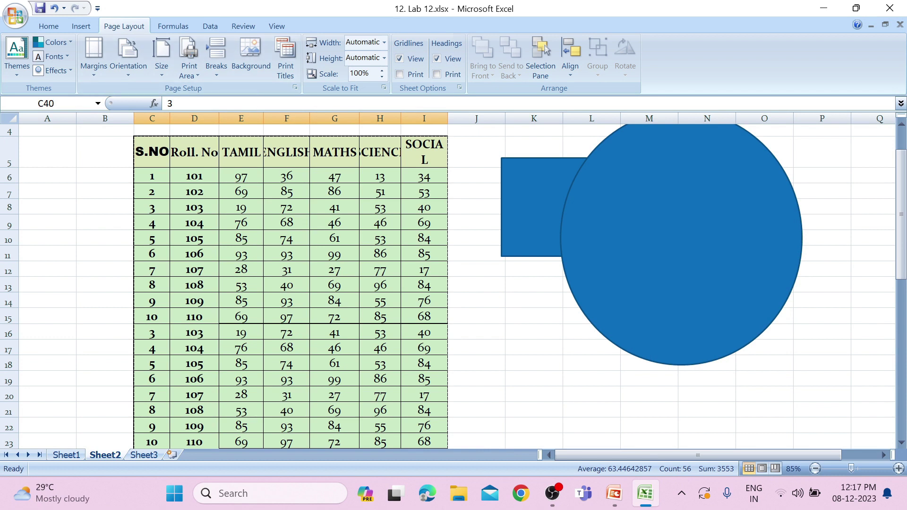
pyautogui.scroll(-6, 205, 290)
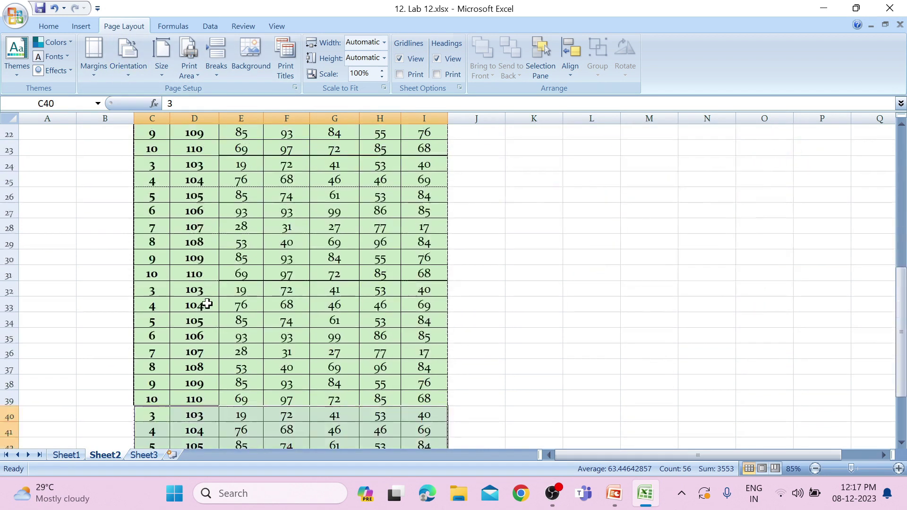
pyautogui.scroll(7, 207, 304)
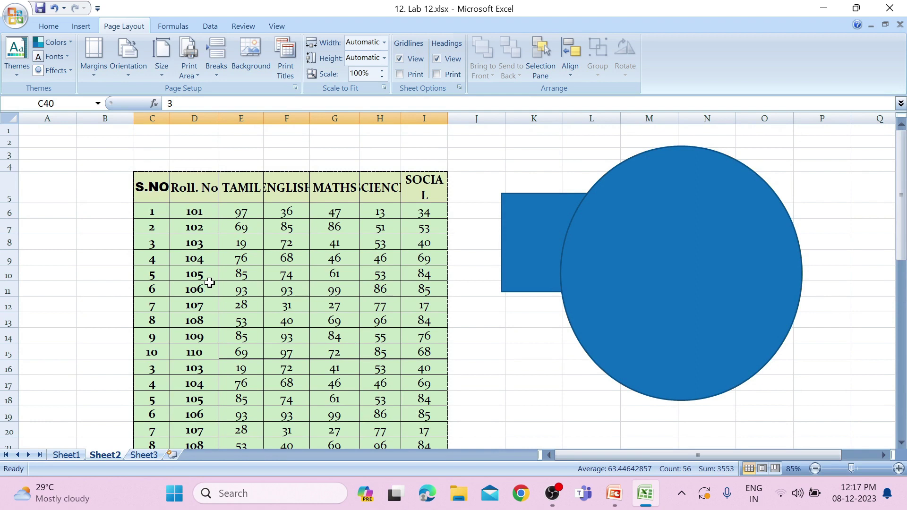
pyautogui.scroll(-8, 210, 283)
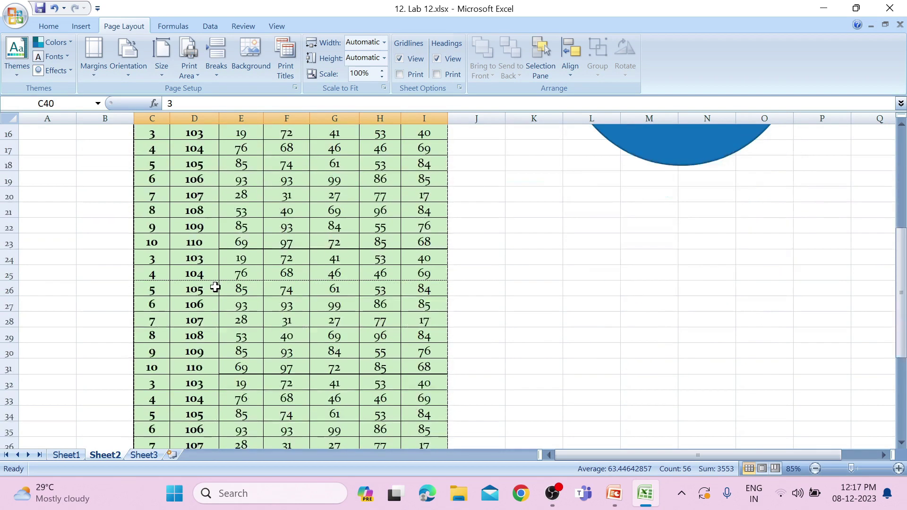
pyautogui.scroll(8, 218, 275)
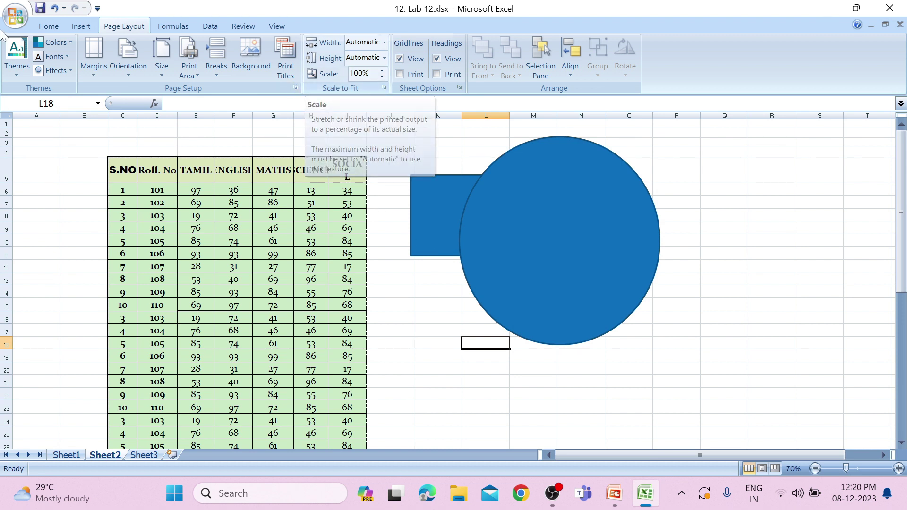
# Preview the marks table printout at 100% scale and close the preview
pyautogui.click(16, 16)
pyautogui.moveTo(41, 165)
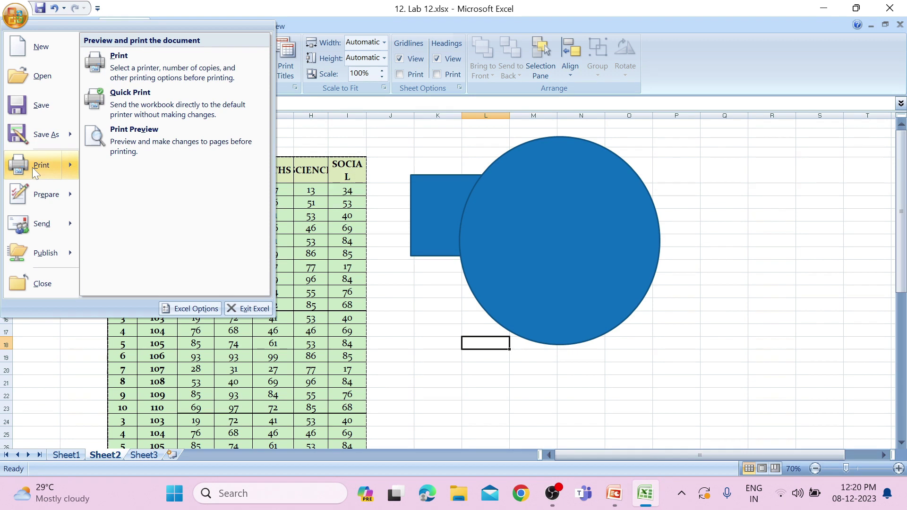
pyautogui.click(147, 155)
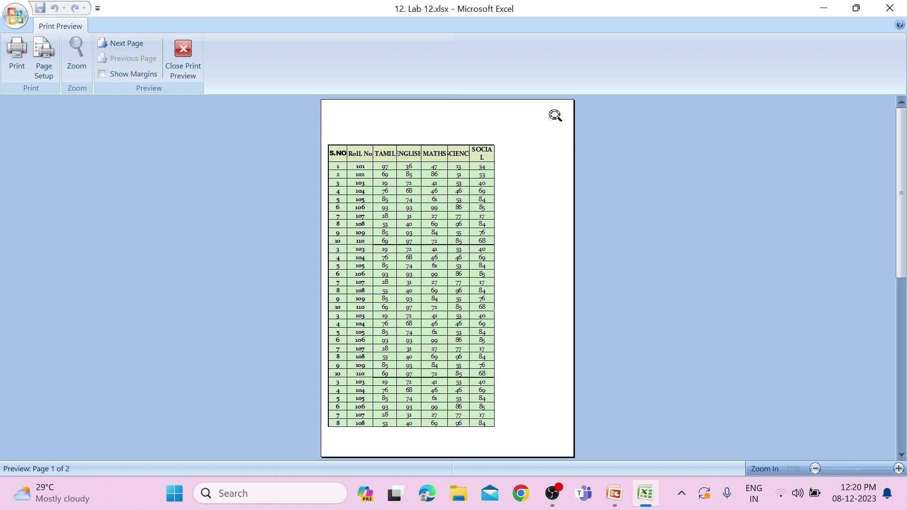
pyautogui.click(175, 52)
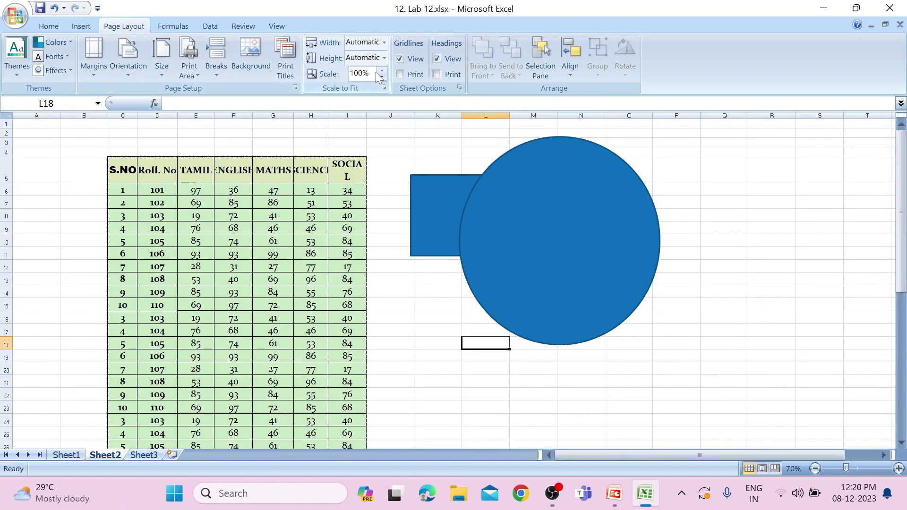
# Set the print scale to 40%, preview the printout of the marks table, and close the preview
pyautogui.moveTo(349, 74); pyautogui.dragTo(375, 81)
pyautogui.write('40')
pyautogui.click(421, 241)
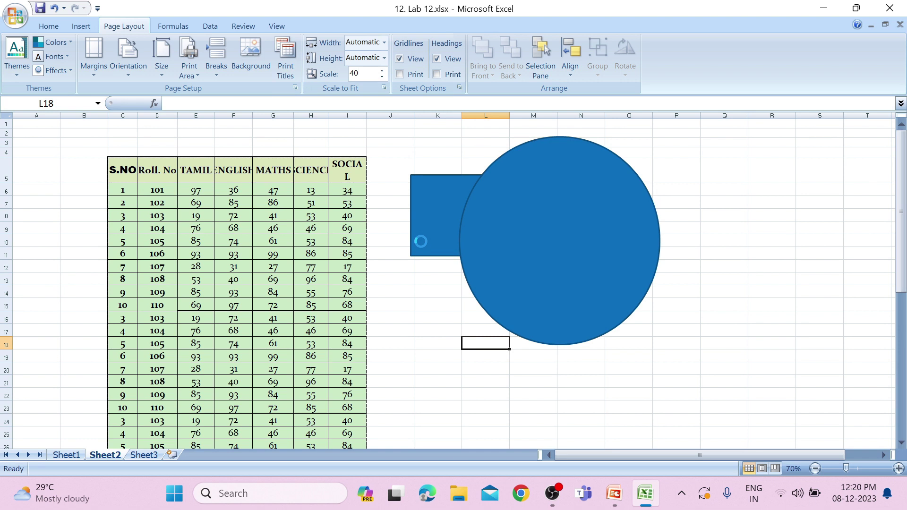
pyautogui.click(16, 17)
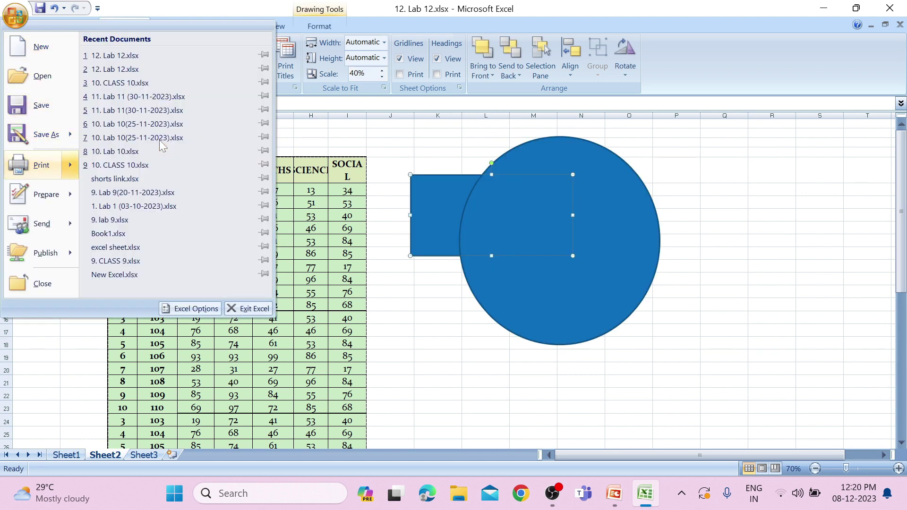
pyautogui.click(159, 140)
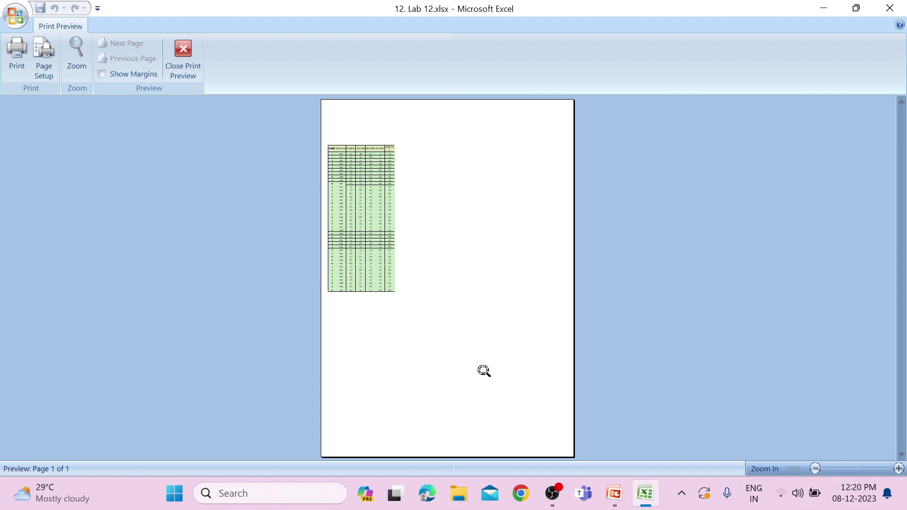
pyautogui.click(185, 60)
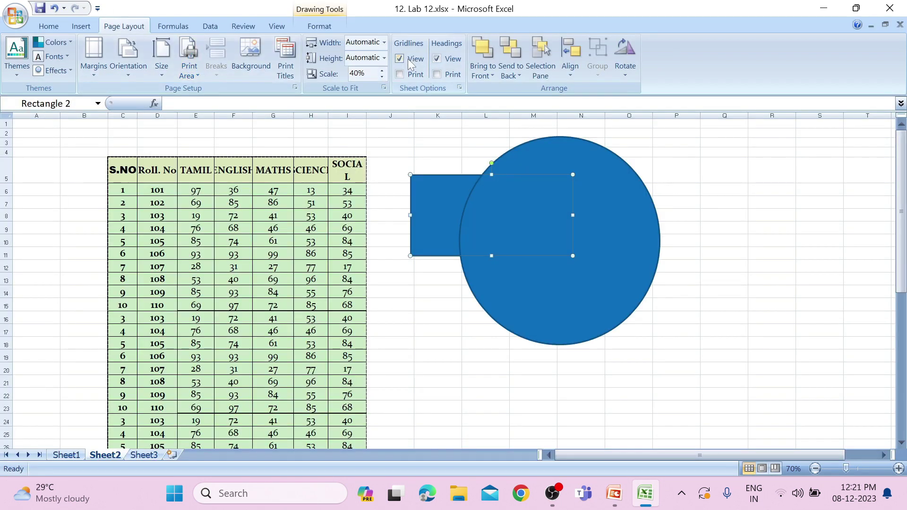
# Set the printout to fit a width of 6 pages and a height of 6 pages
pyautogui.click(384, 43)
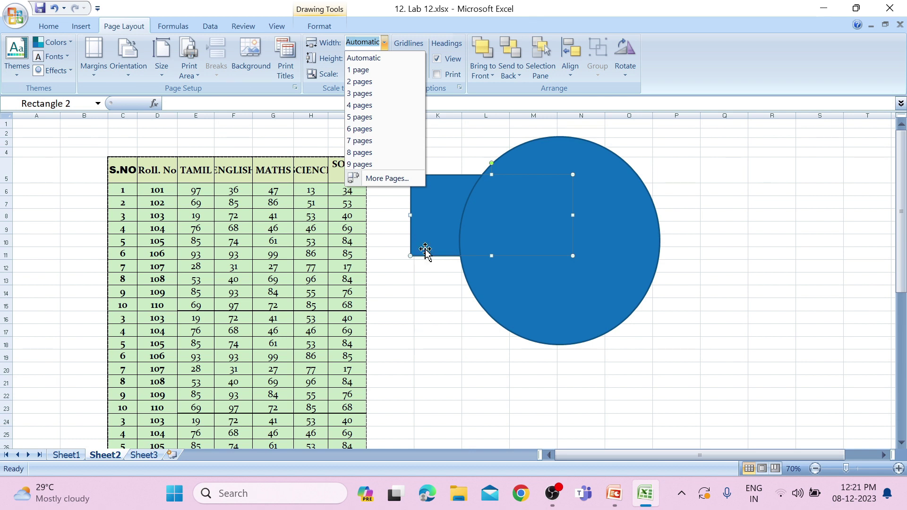
pyautogui.click(398, 125)
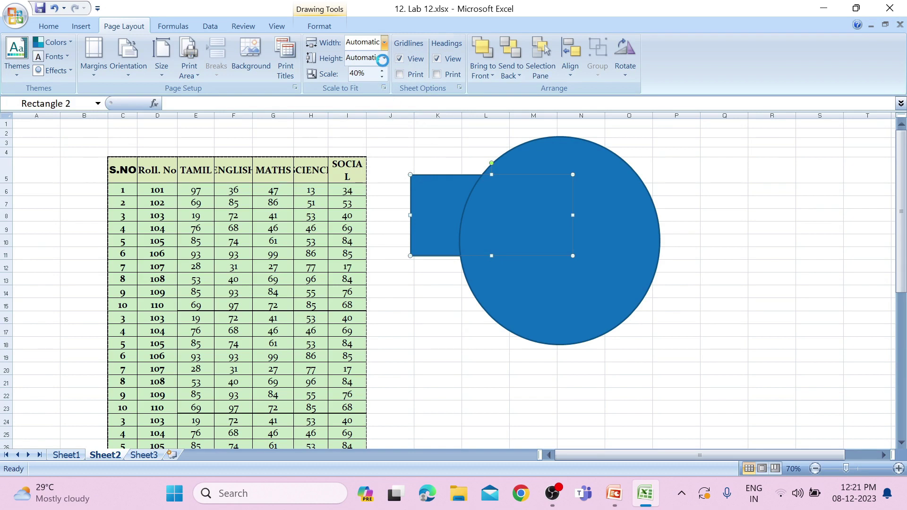
pyautogui.click(383, 59)
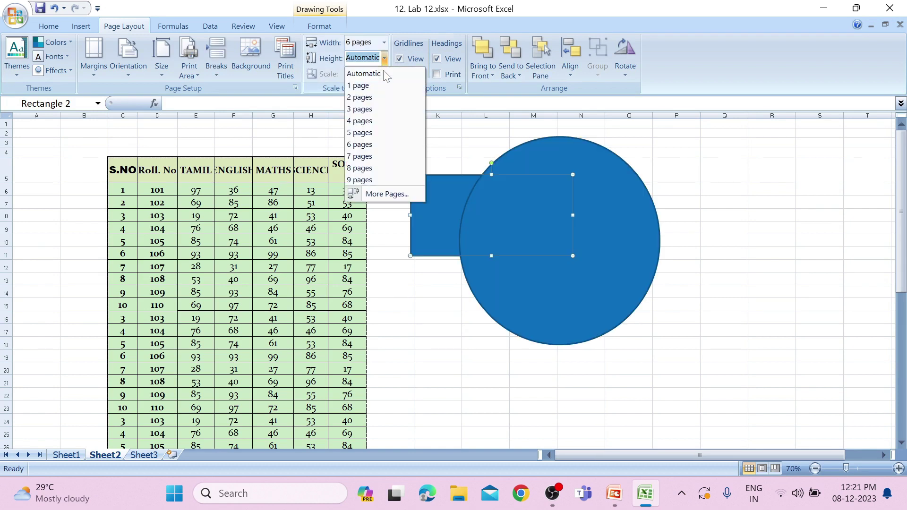
pyautogui.click(382, 143)
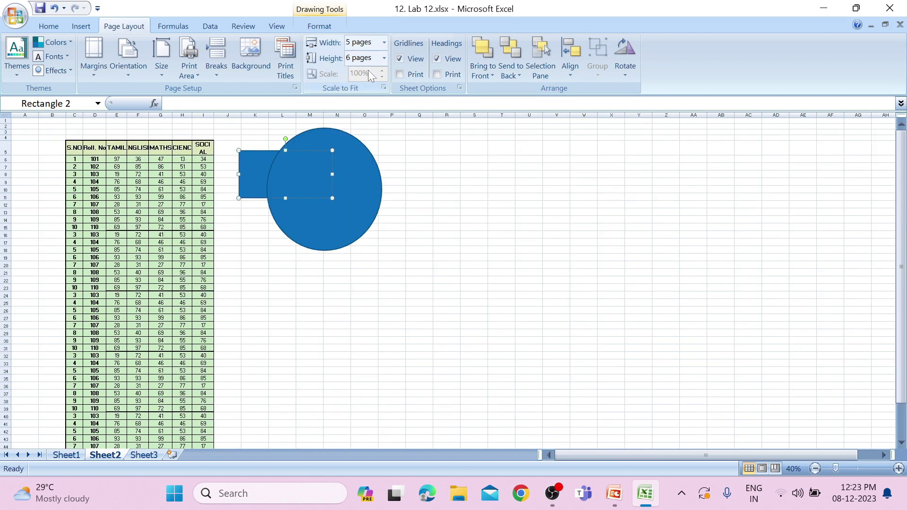
# Return the print width and height to Automatic and deselect the rectangle by selecting cell O28
pyautogui.click(384, 44)
pyautogui.click(381, 61)
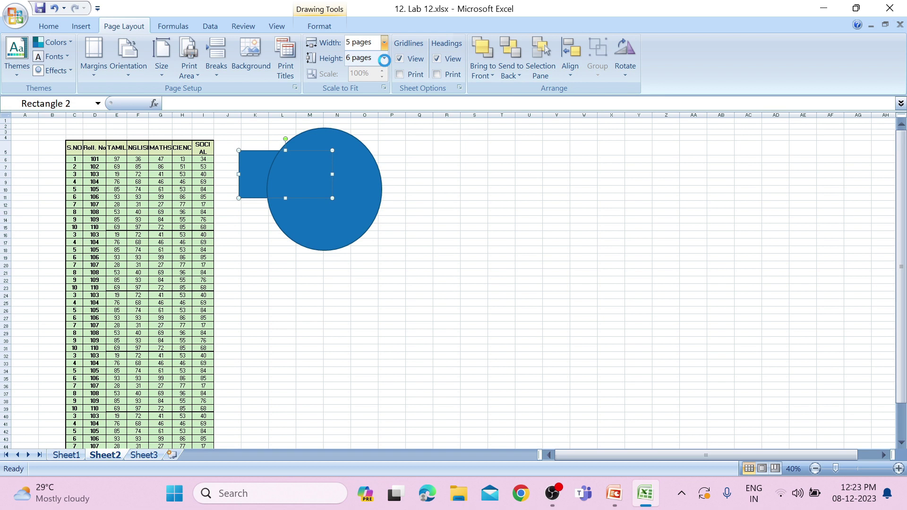
pyautogui.click(384, 59)
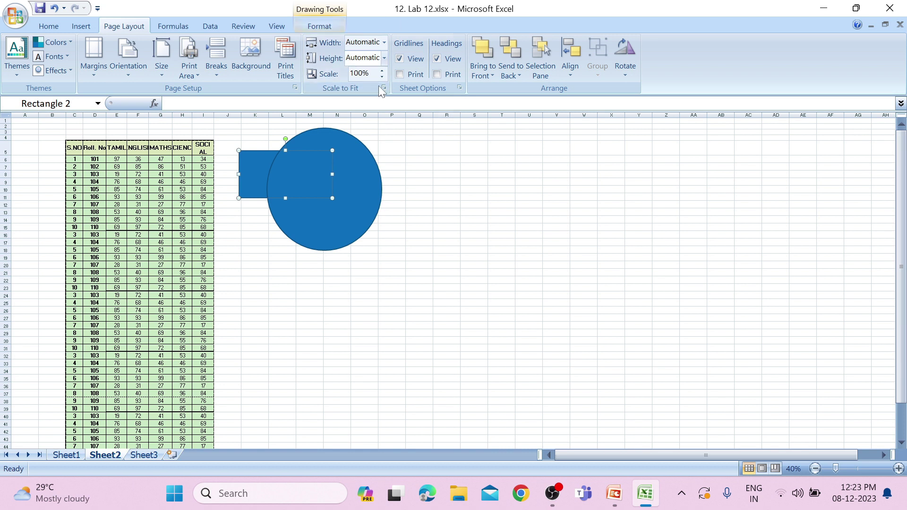
pyautogui.click(15, 16)
pyautogui.press('Escape')
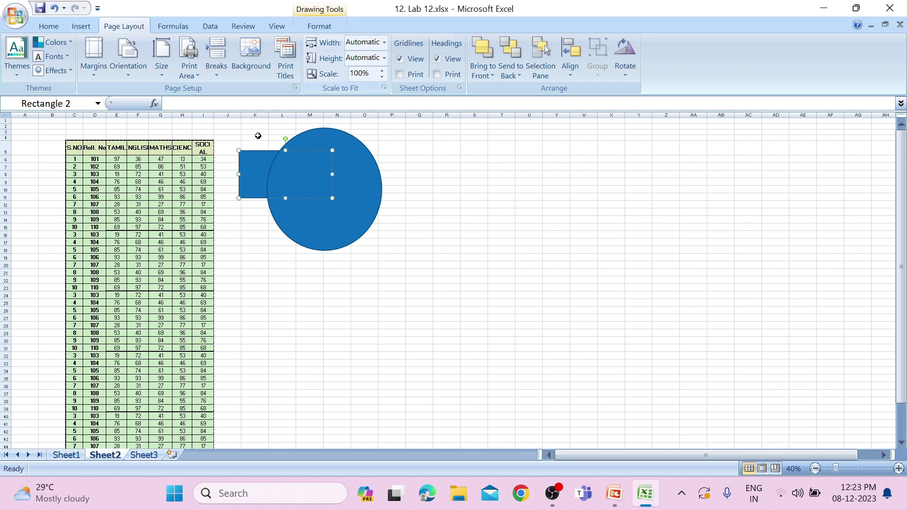
pyautogui.click(373, 325)
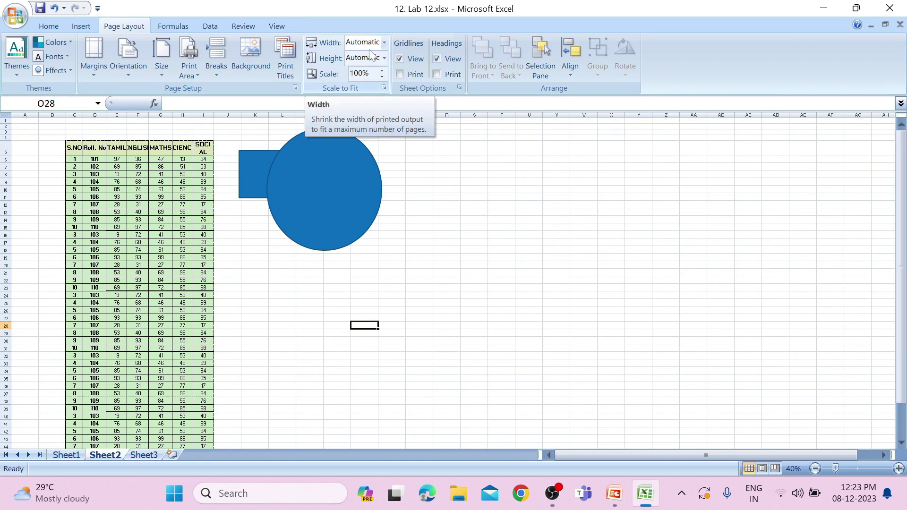
# Open the More Pages settings for the print width, examine the scaling options, and close them without changes
pyautogui.click(385, 43)
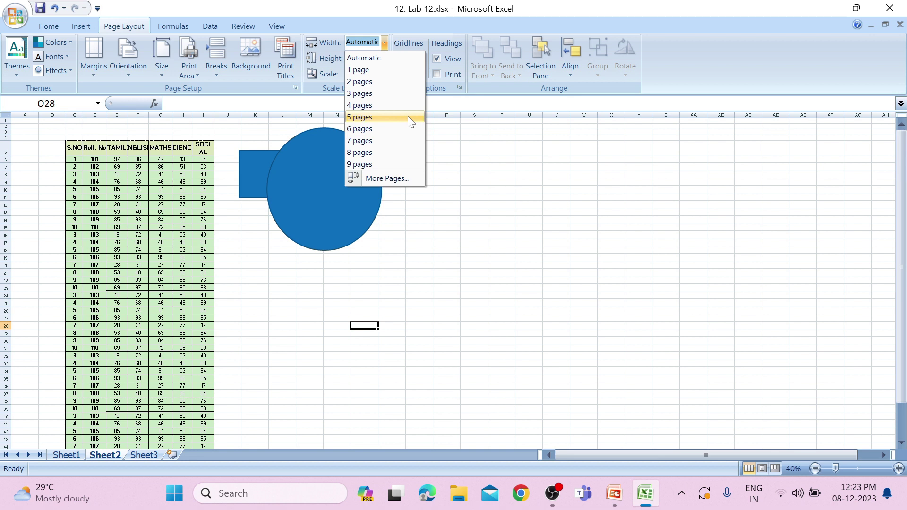
pyautogui.click(395, 182)
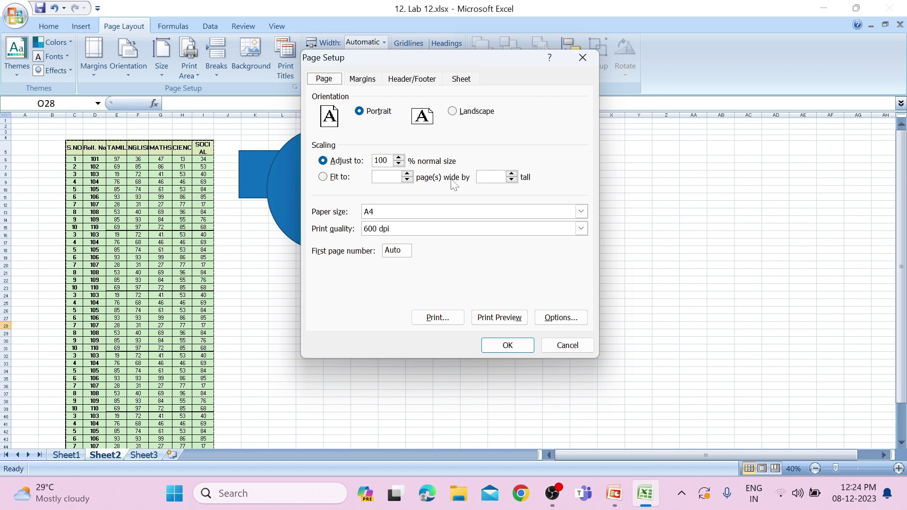
pyautogui.click(580, 57)
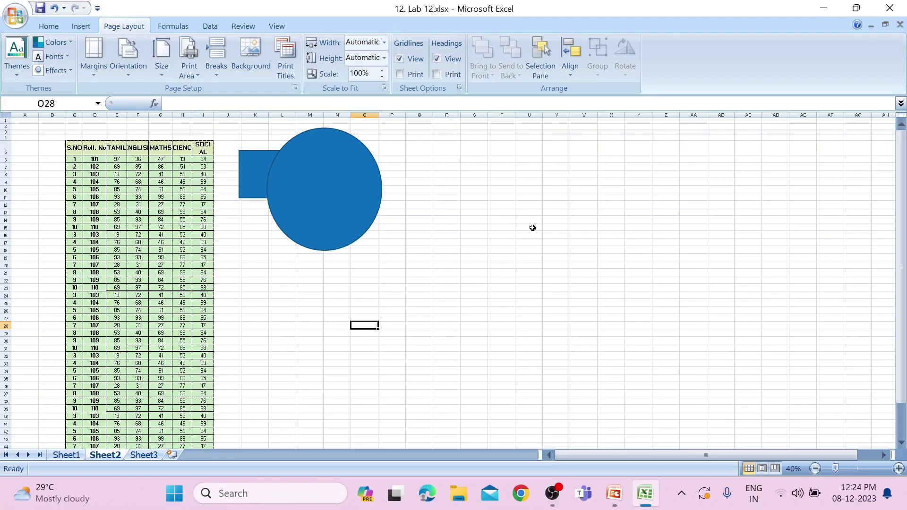
# Hide the sheet's gridlines and show them again, and do the same with the row and column headings
pyautogui.scroll(2, 532, 227)
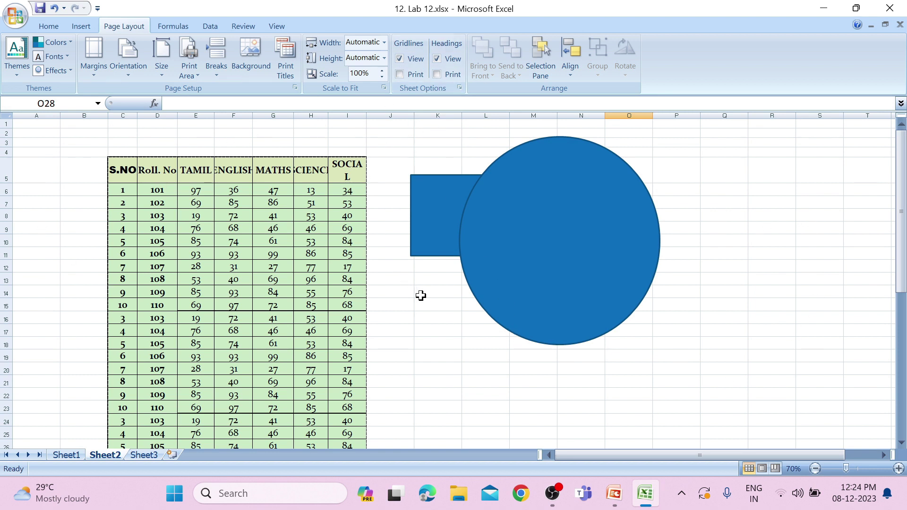
pyautogui.click(399, 59)
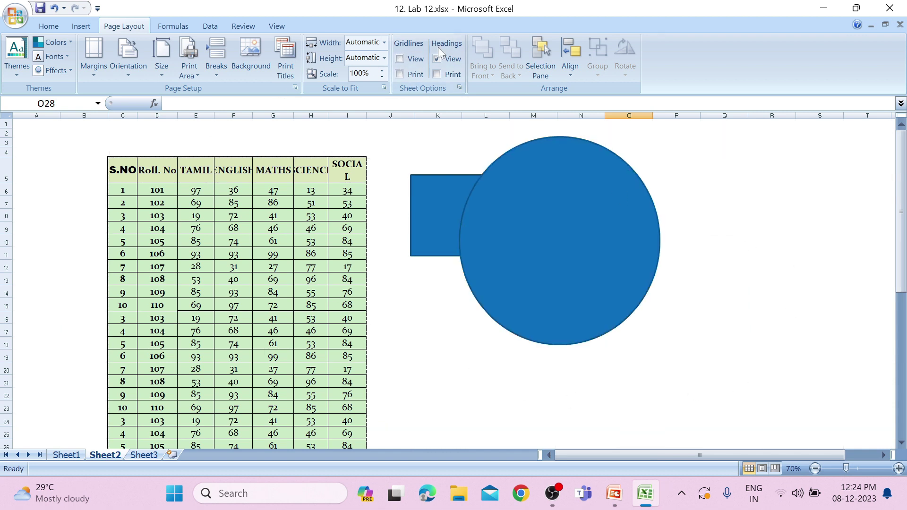
pyautogui.click(403, 62)
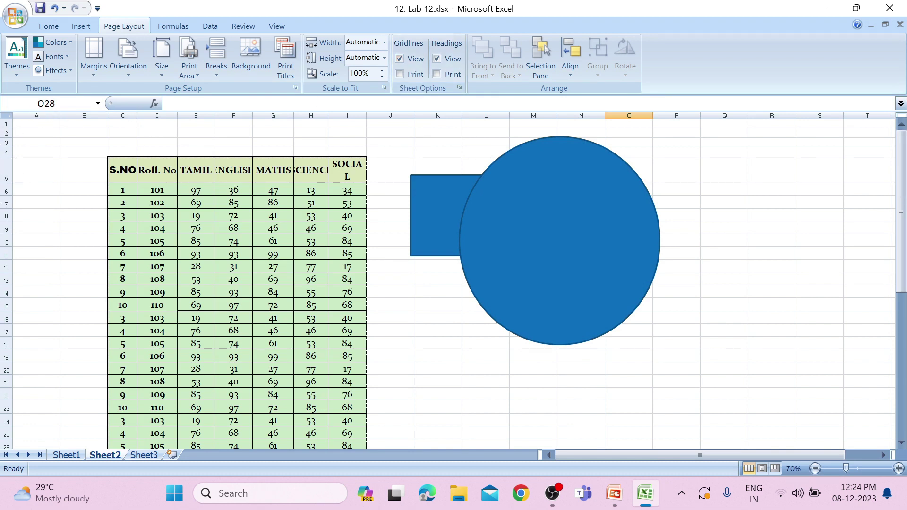
pyautogui.click(437, 58)
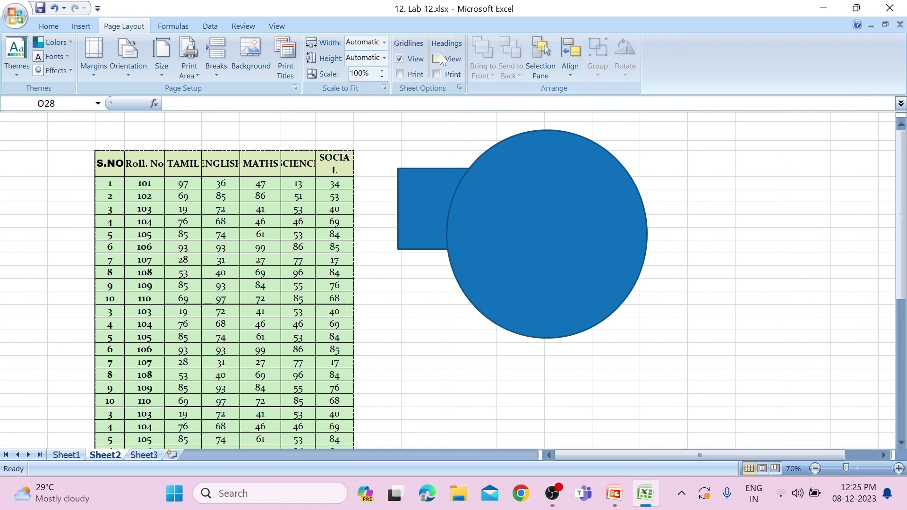
pyautogui.click(452, 60)
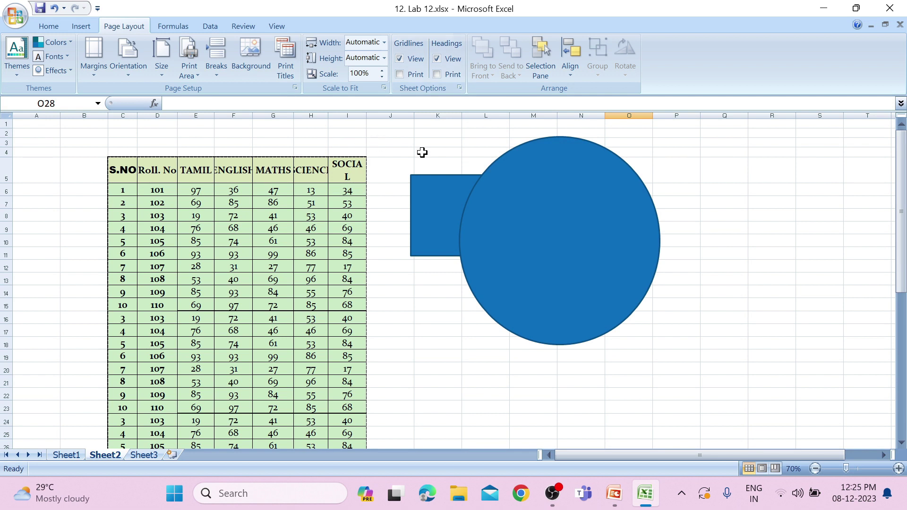
# Preview the printout, turn on gridline printing, preview the marks table again, and close the preview
pyautogui.hotkey('ctrl', 'F2')
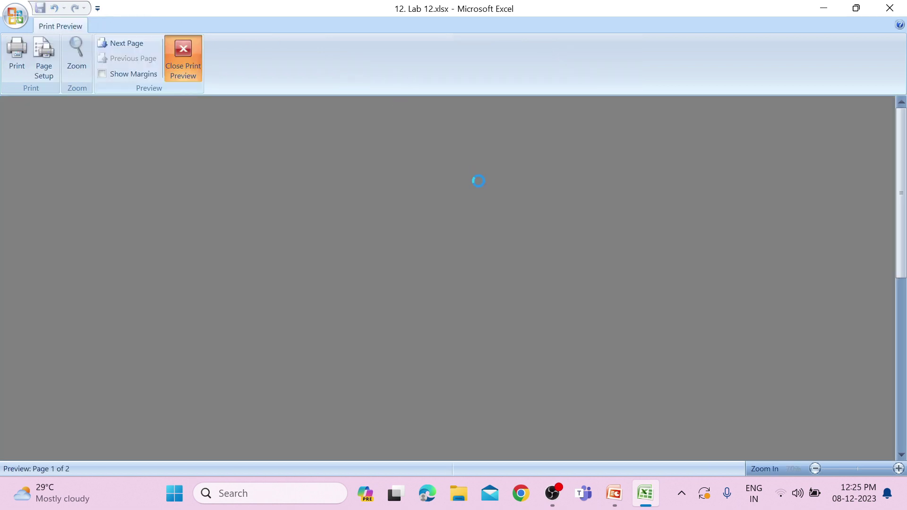
pyautogui.press('Escape')
pyautogui.click(398, 75)
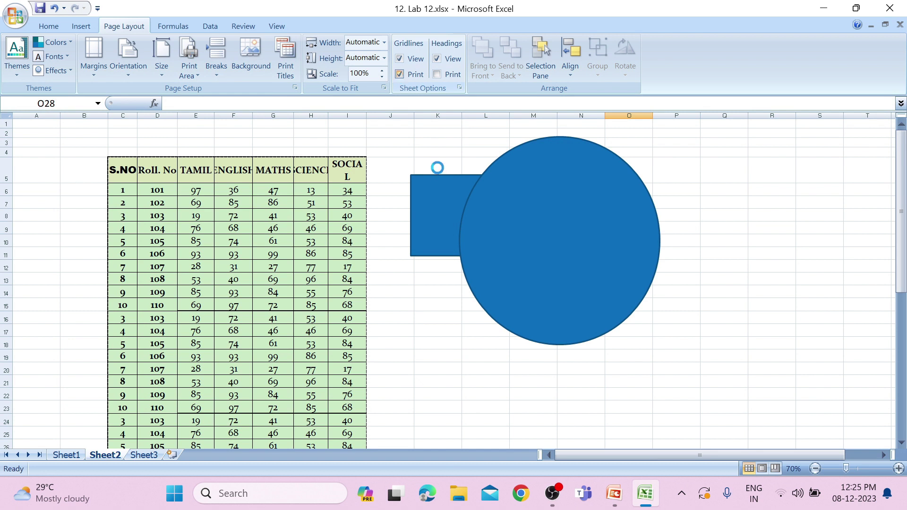
pyautogui.click(15, 17)
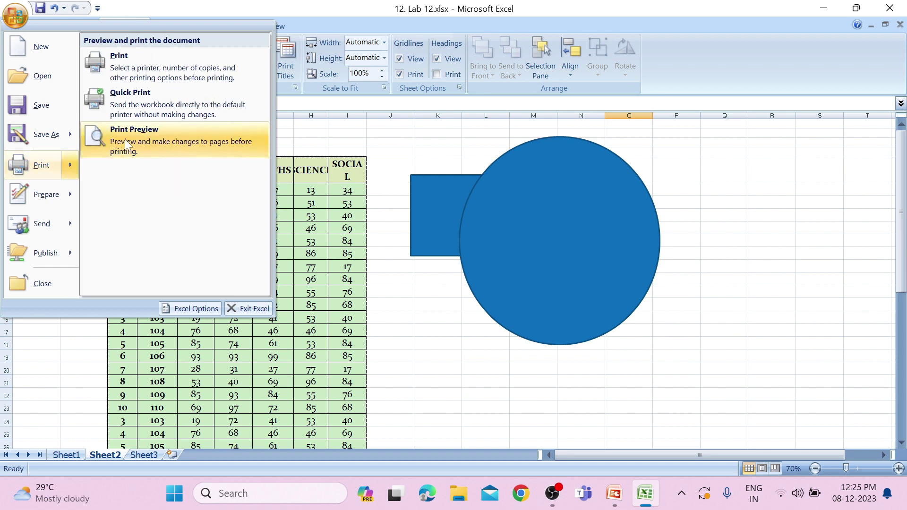
pyautogui.click(128, 138)
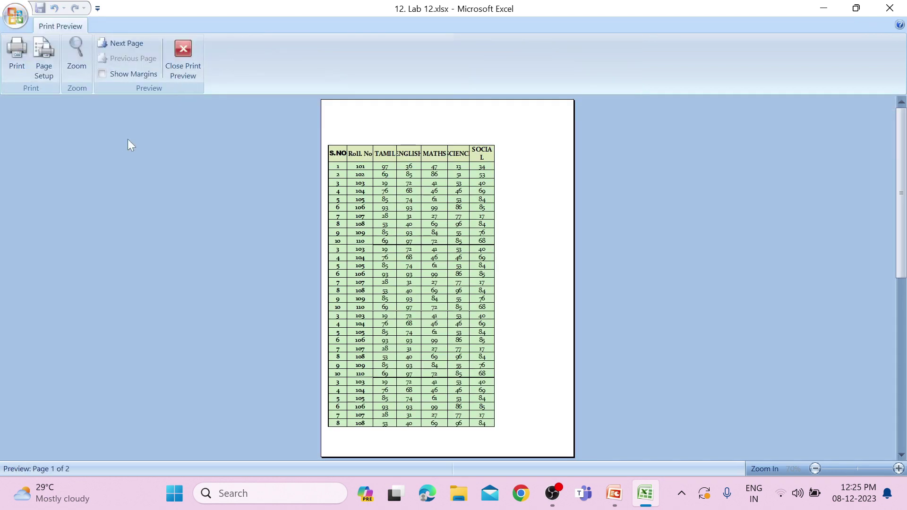
pyautogui.click(184, 69)
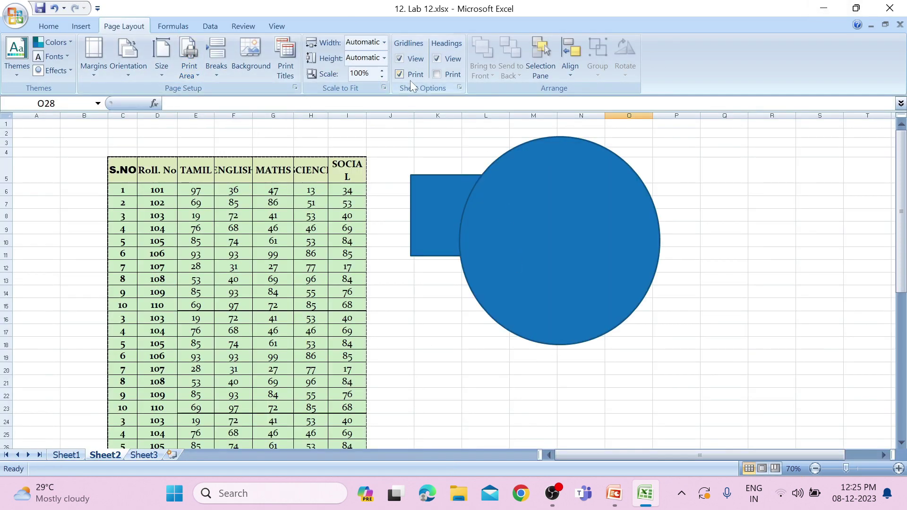
# Try printing the row and column headings, and turn off printing of both the headings and the gridlines
pyautogui.click(442, 76)
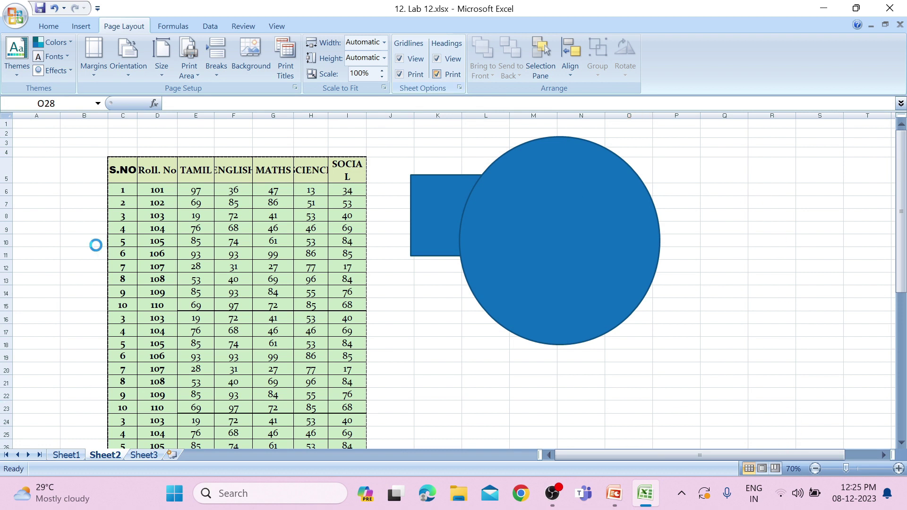
pyautogui.click(399, 75)
pyautogui.click(402, 74)
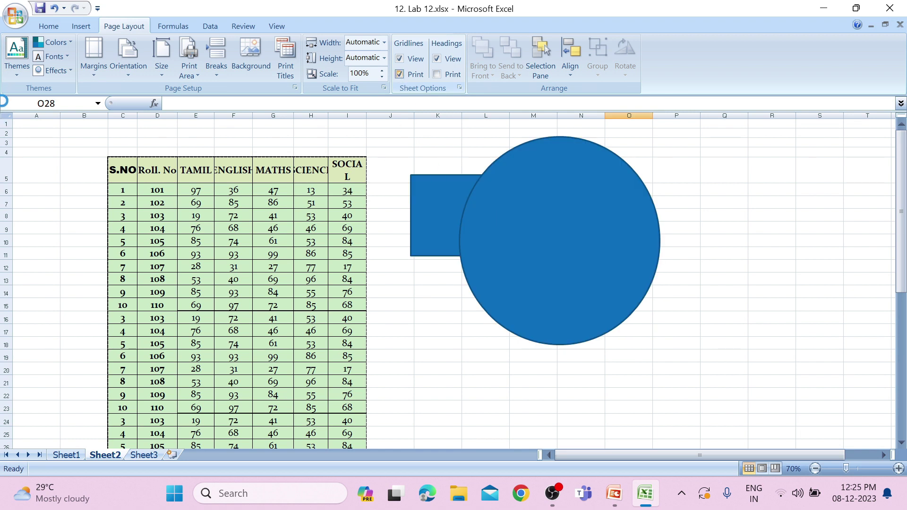
pyautogui.click(400, 75)
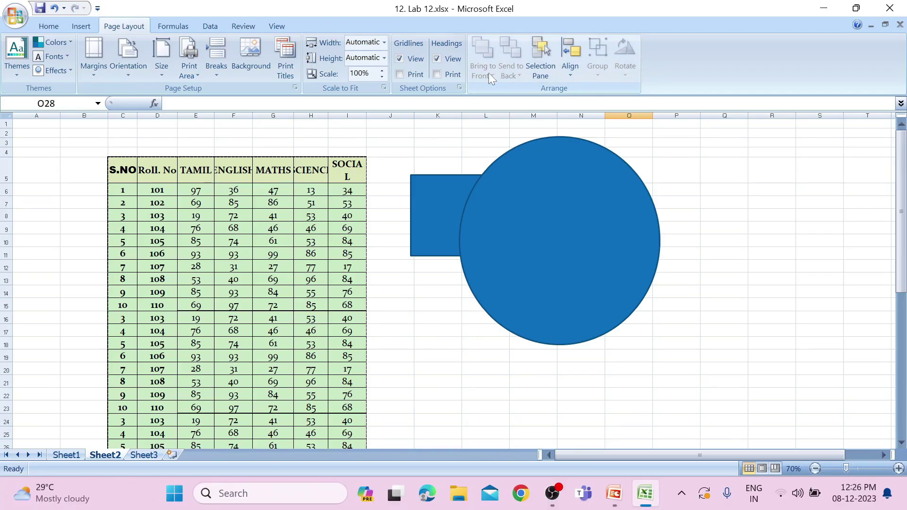
# Bring the rectangle in front of the circle, and send it to the back again
pyautogui.click(556, 233)
pyautogui.keyDown('shift'); pyautogui.click(444, 219); pyautogui.keyUp('shift')
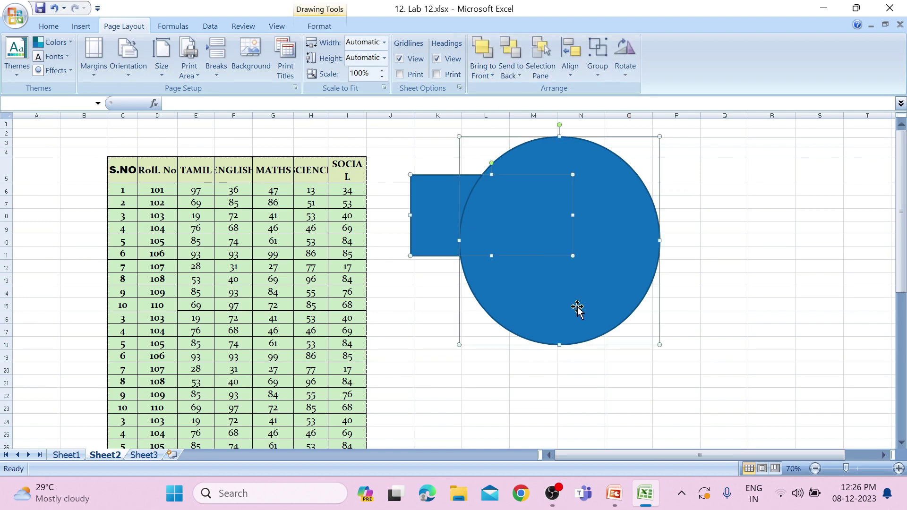
pyautogui.click(442, 212)
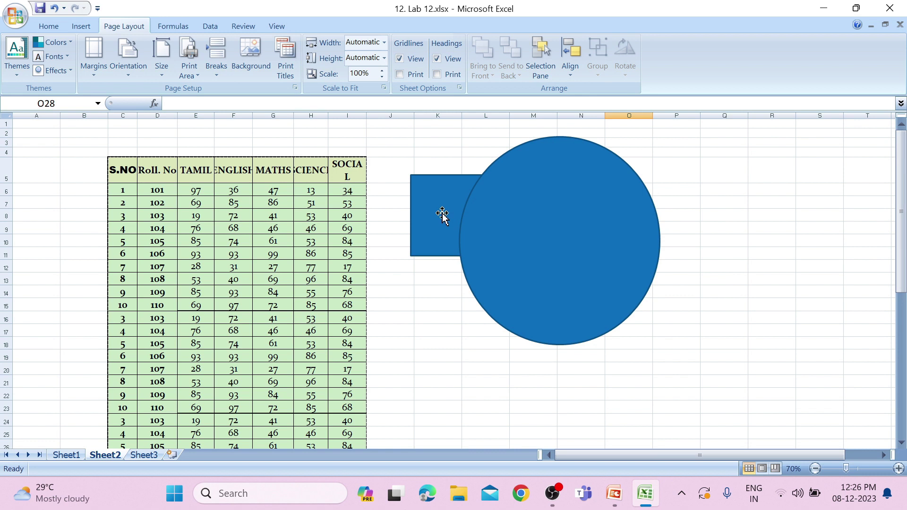
pyautogui.click(483, 71)
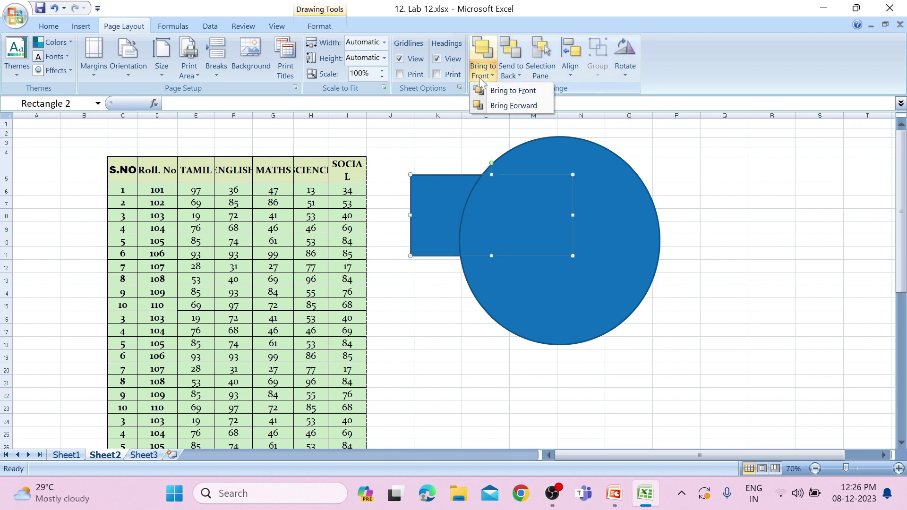
pyautogui.click(513, 90)
pyautogui.click(510, 71)
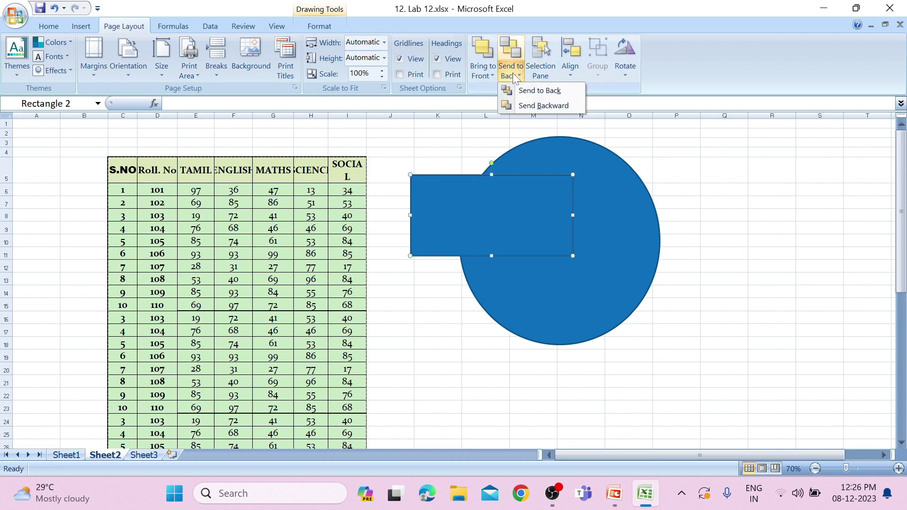
pyautogui.click(533, 90)
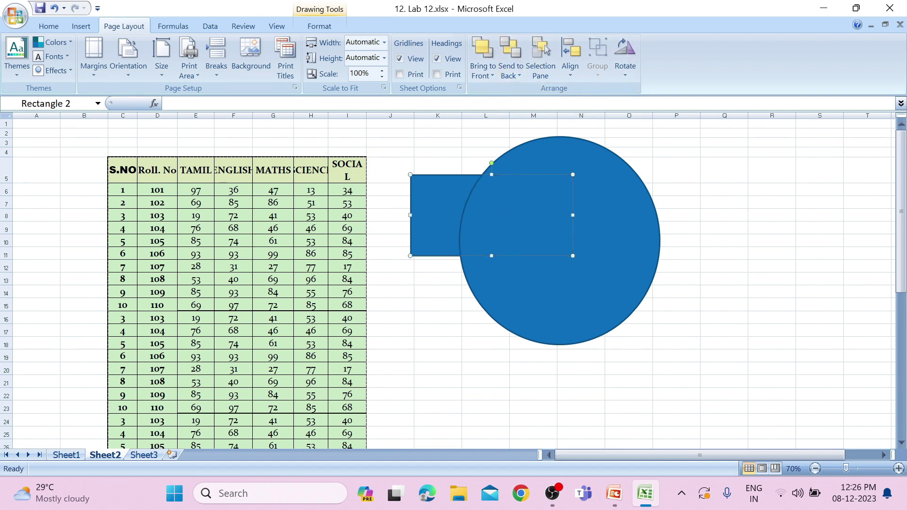
# Open the Selection and Visibility pane and select Oval 3 and Rectangle 2 in turn from its shape list
pyautogui.click(540, 66)
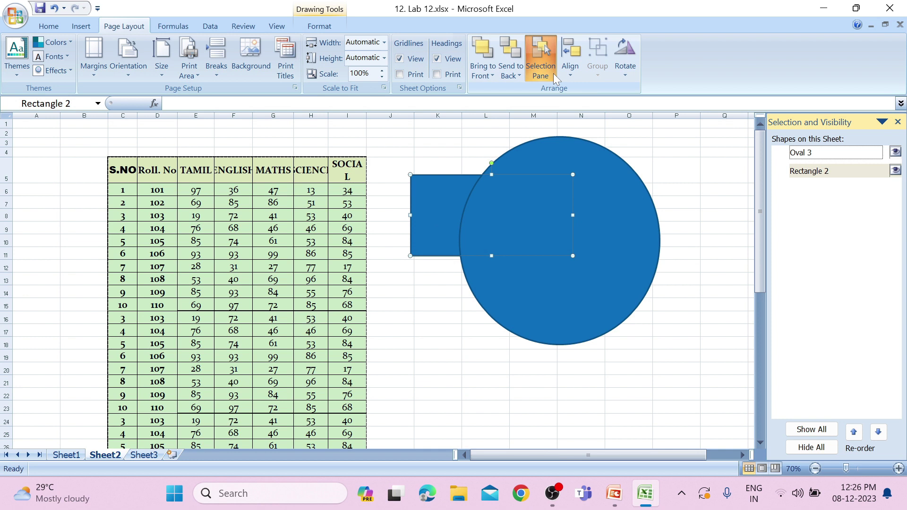
pyautogui.click(837, 154)
pyautogui.click(832, 171)
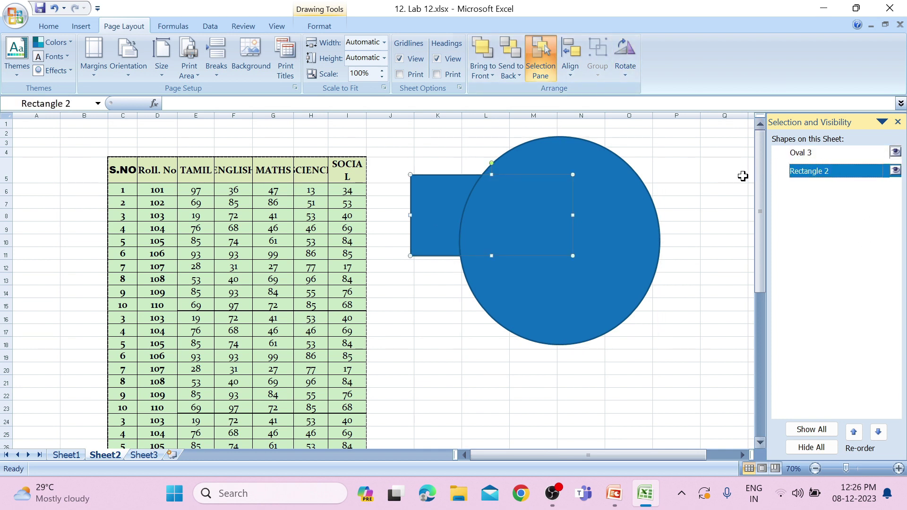
# Close the Selection and Visibility pane and view the alignment options for the rectangle
pyautogui.click(898, 122)
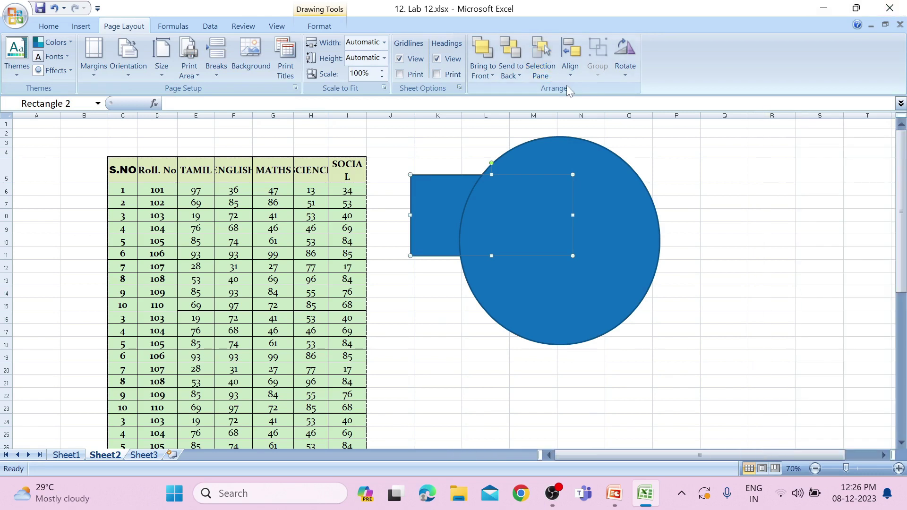
pyautogui.click(568, 71)
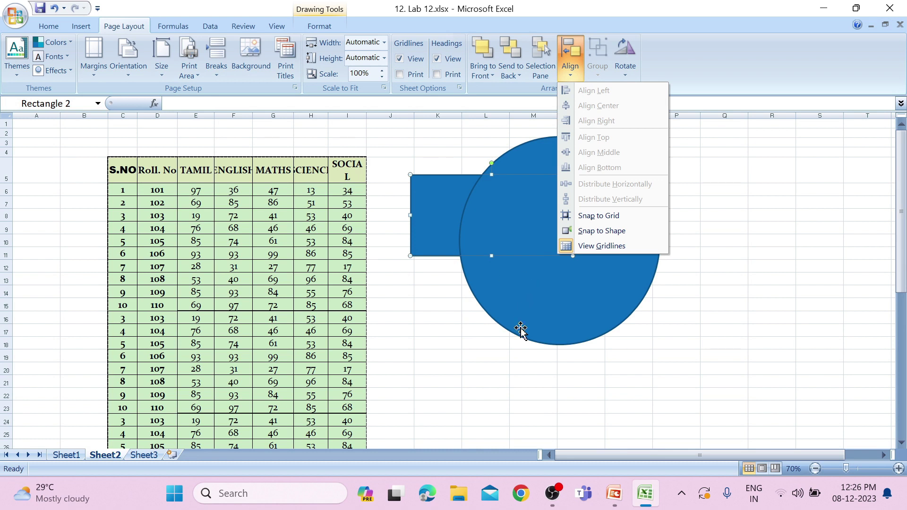
pyautogui.click(440, 340)
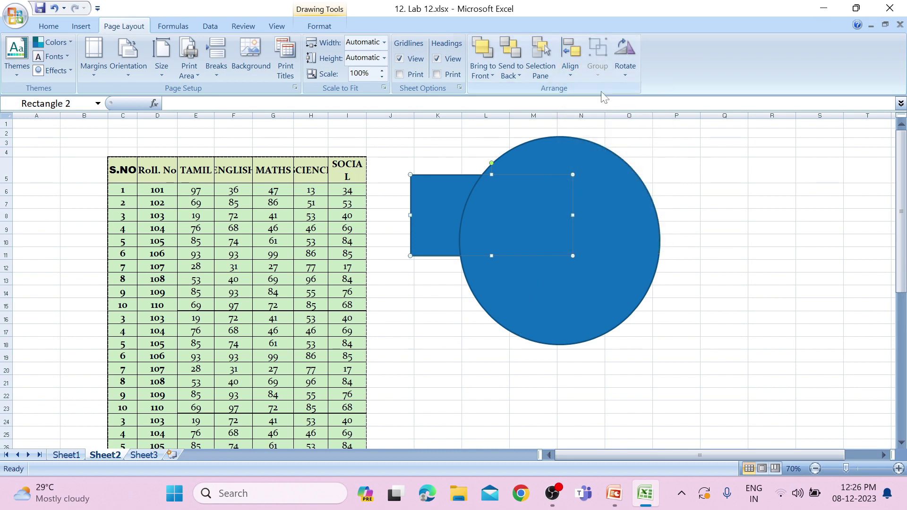
# Group the rectangle with the circle, ungroup them again, and clear the selection
pyautogui.keyDown('shift'); pyautogui.click(614, 304); pyautogui.keyUp('shift')
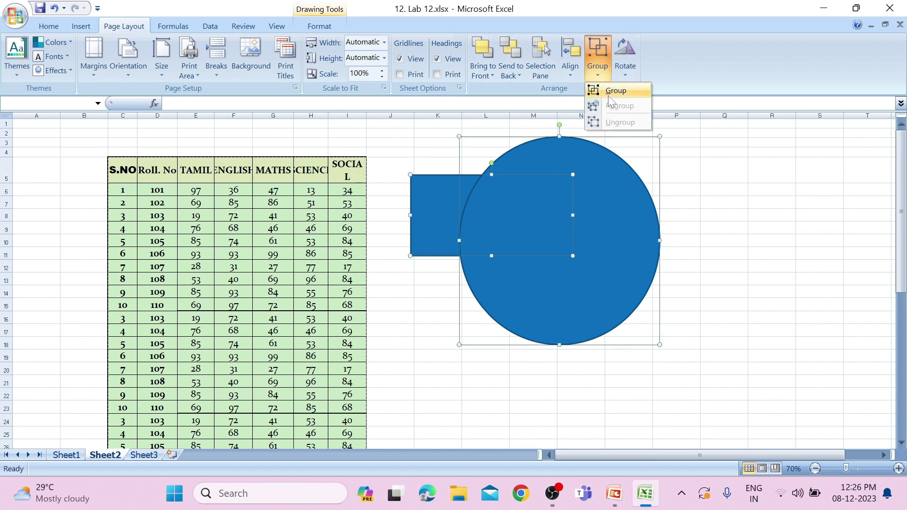
pyautogui.click(611, 91)
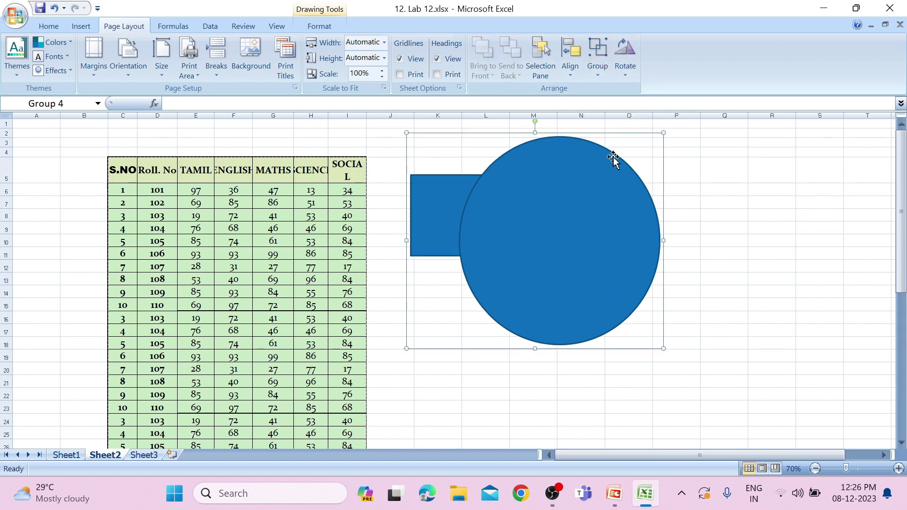
pyautogui.click(598, 58)
pyautogui.click(615, 120)
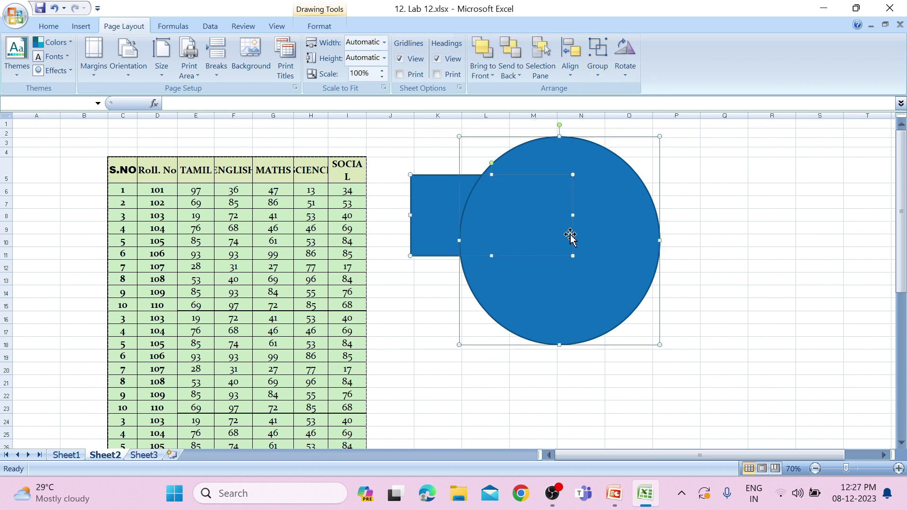
pyautogui.click(702, 281)
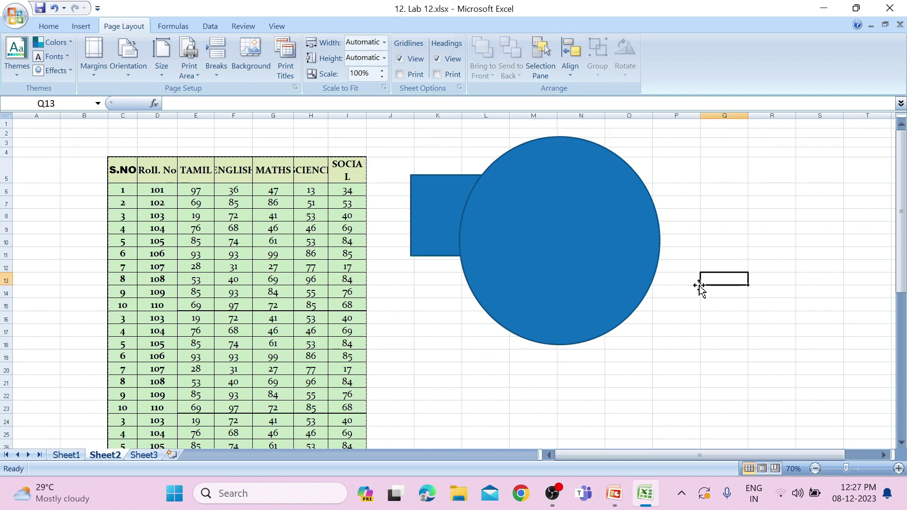
# Flip the circle vertically and flip the rectangle horizontally
pyautogui.click(611, 247)
pyautogui.click(625, 71)
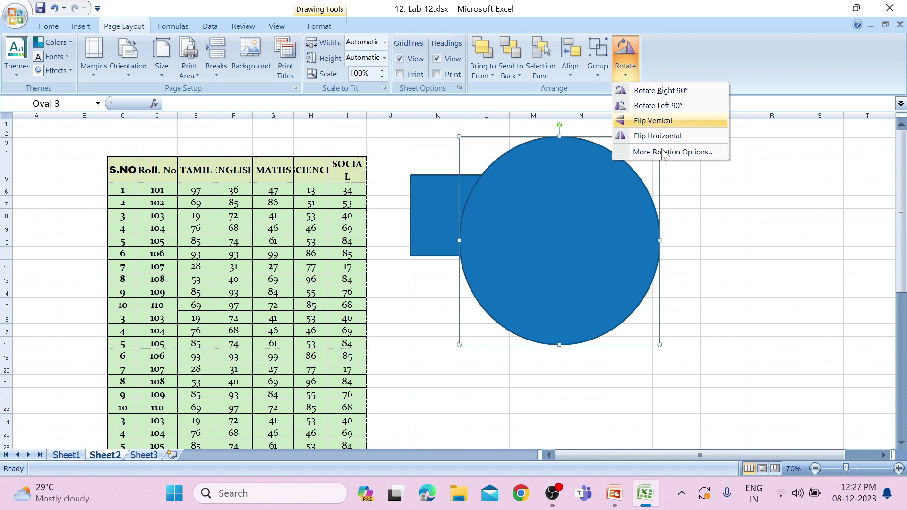
pyautogui.click(658, 121)
pyautogui.click(428, 205)
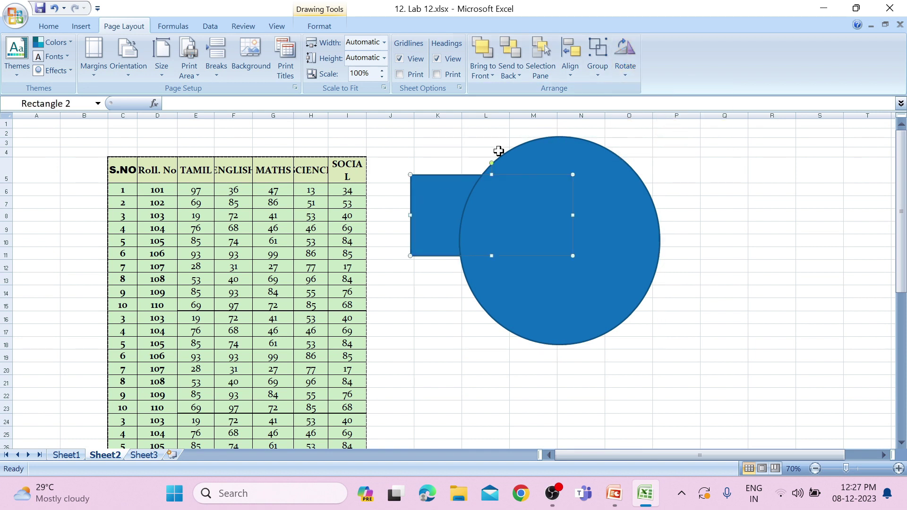
pyautogui.click(629, 77)
pyautogui.click(663, 135)
# Apply the Opulent theme to the workbook and look at the theme effects
pyautogui.click(15, 73)
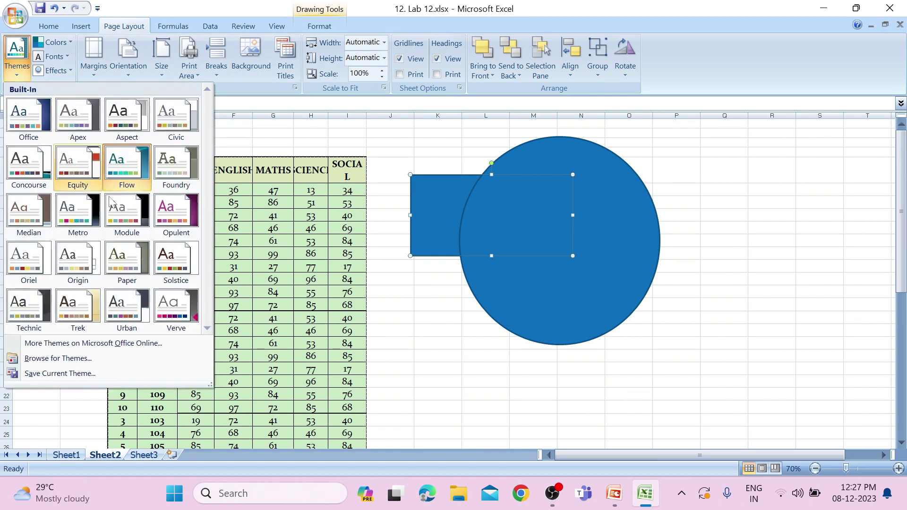
pyautogui.click(174, 220)
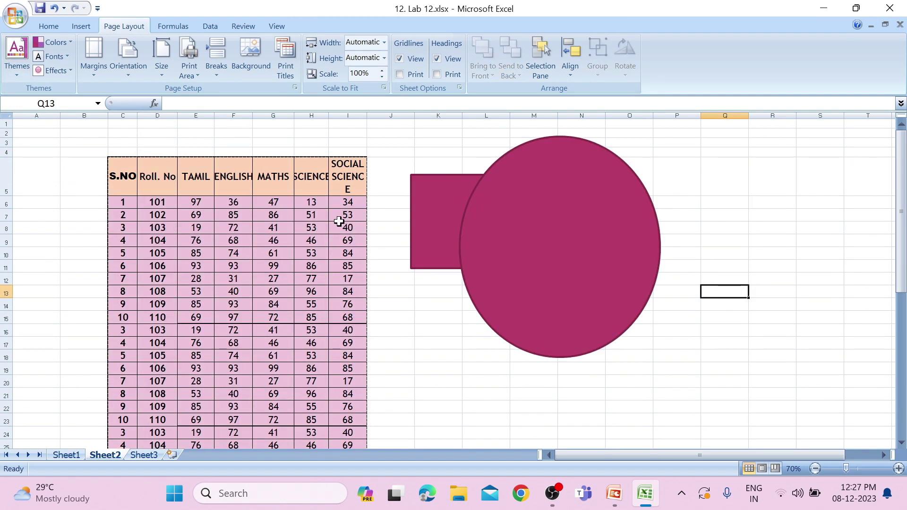
pyautogui.click(63, 71)
pyautogui.click(206, 164)
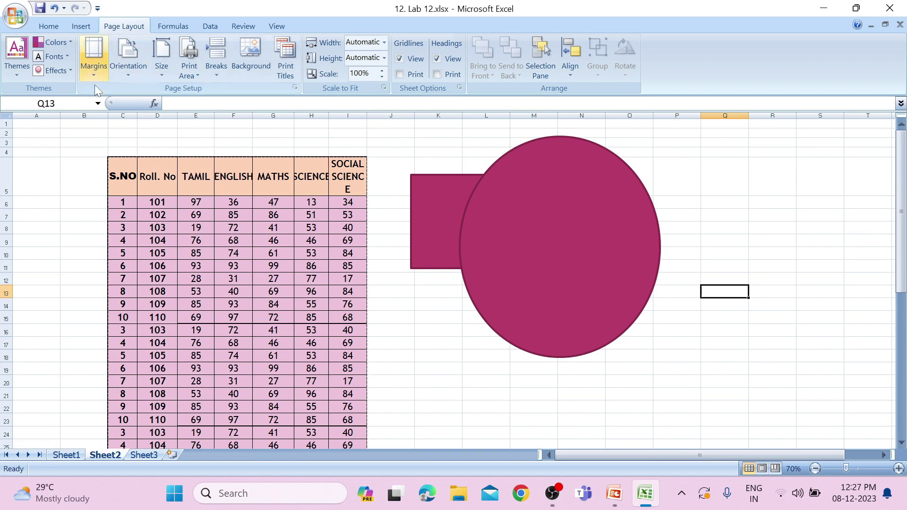
# Look at the custom margin settings without changing them, and set the page orientation to Landscape
pyautogui.click(96, 71)
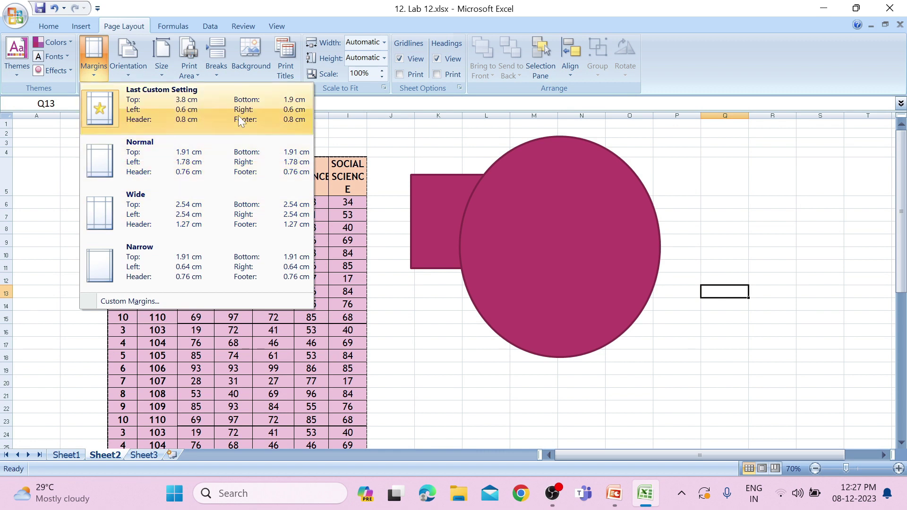
pyautogui.click(132, 304)
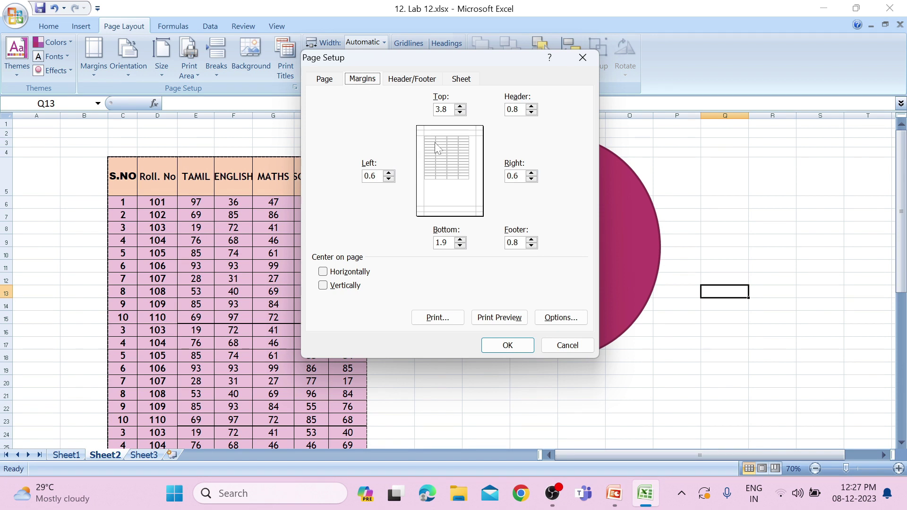
pyautogui.click(586, 61)
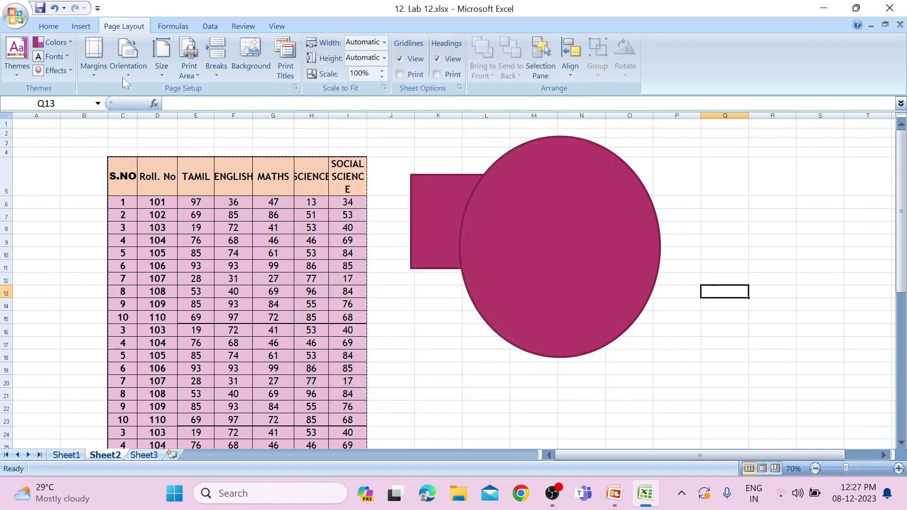
pyautogui.click(123, 78)
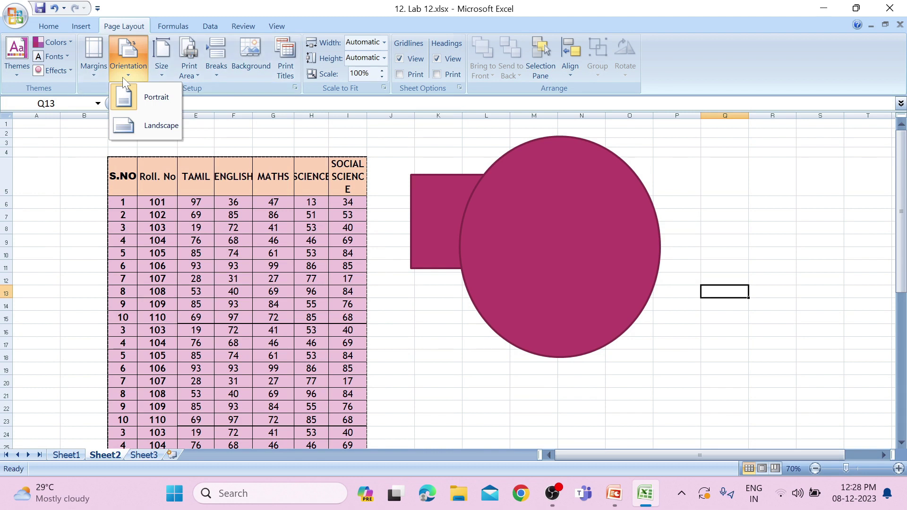
pyautogui.click(154, 126)
# View the available paper sizes and the print area options
pyautogui.click(159, 73)
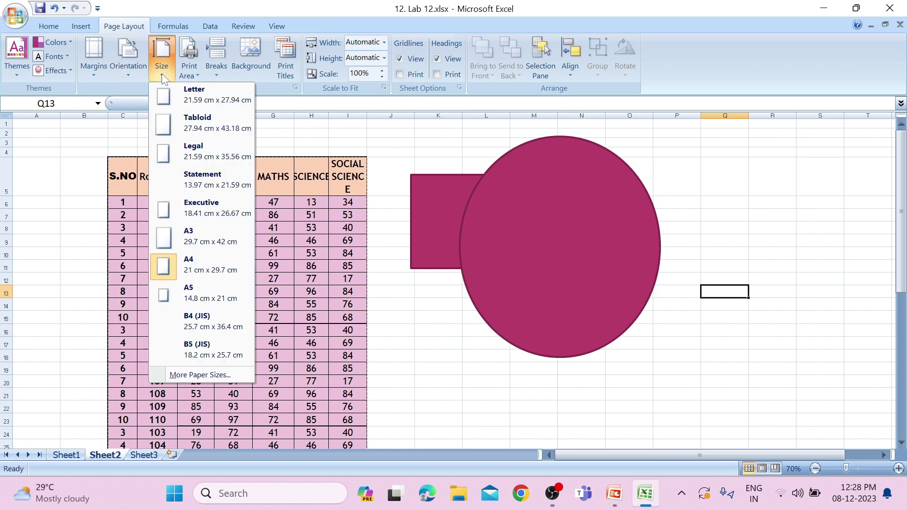
pyautogui.click(162, 75)
pyautogui.click(161, 72)
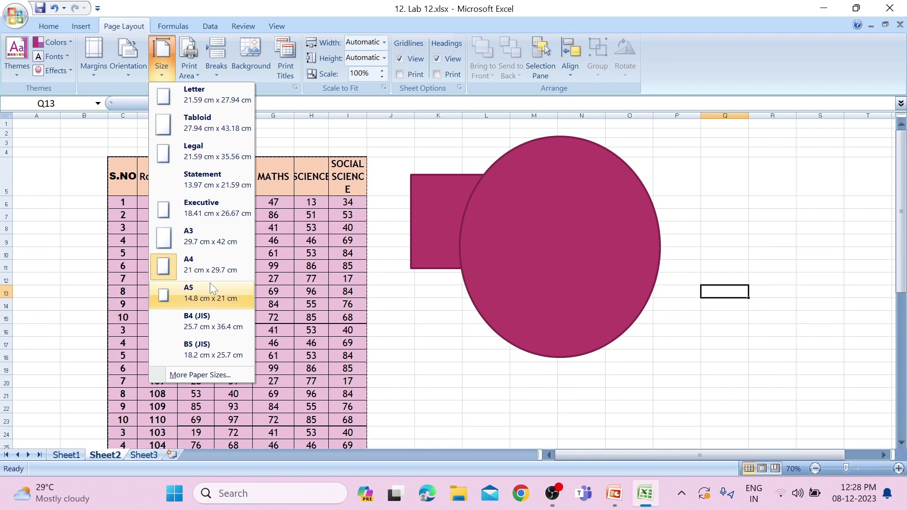
pyautogui.click(189, 71)
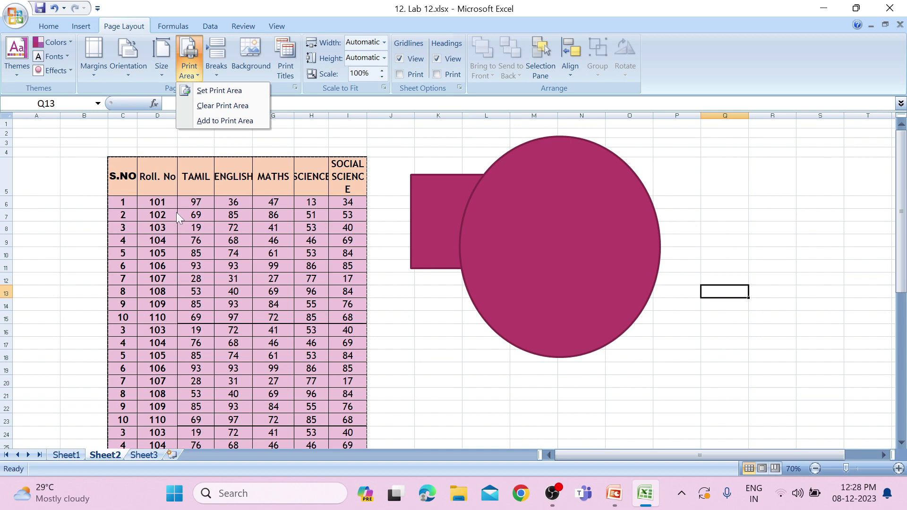
pyautogui.click(206, 181)
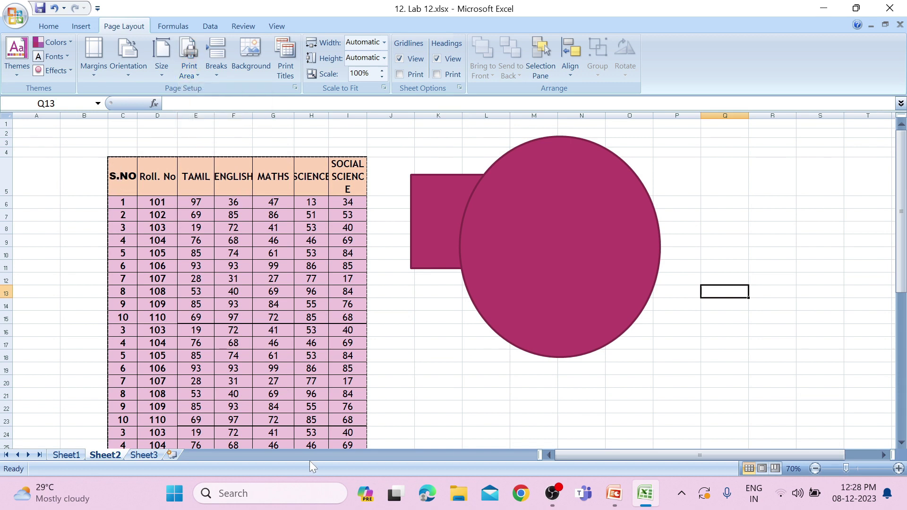
# Insert a page break at cell D11 in the marks table
pyautogui.click(215, 74)
pyautogui.click(161, 266)
pyautogui.click(161, 265)
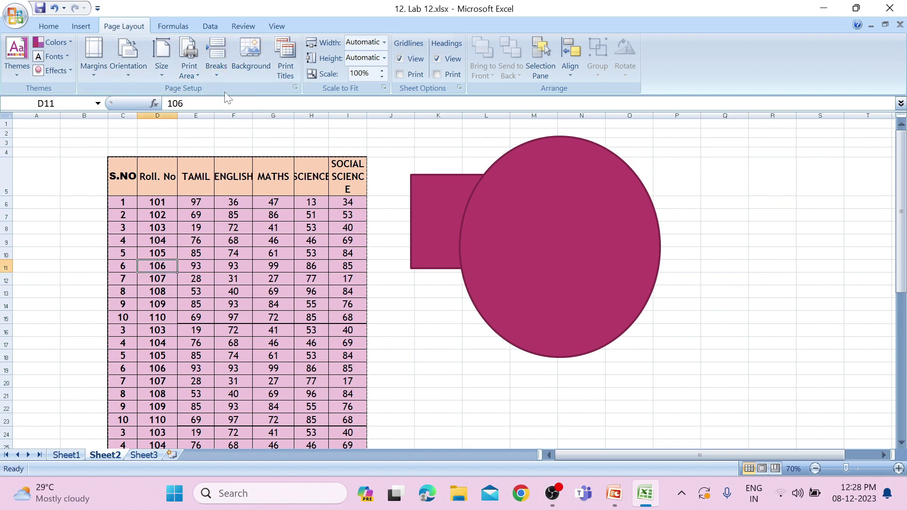
pyautogui.click(216, 73)
pyautogui.click(253, 90)
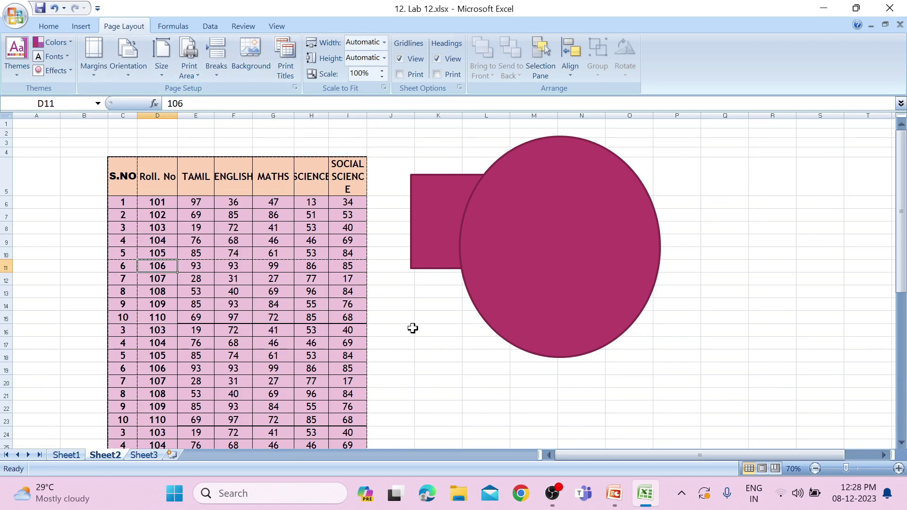
# Review the print titles settings in Page Setup and accept them as they are
pyautogui.click(277, 77)
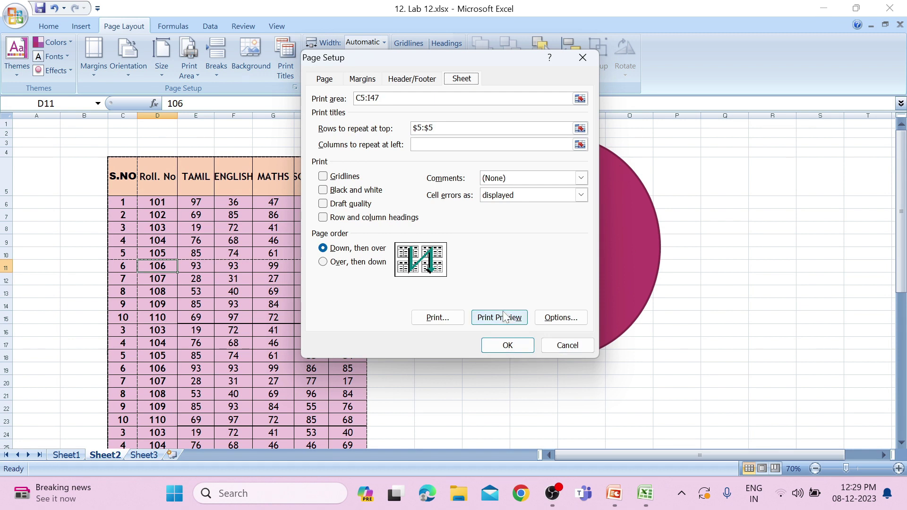
pyautogui.click(529, 350)
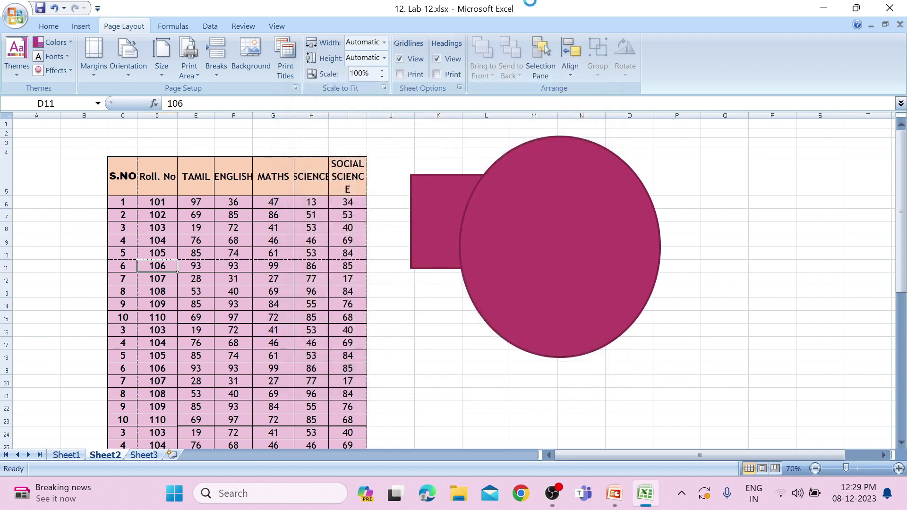